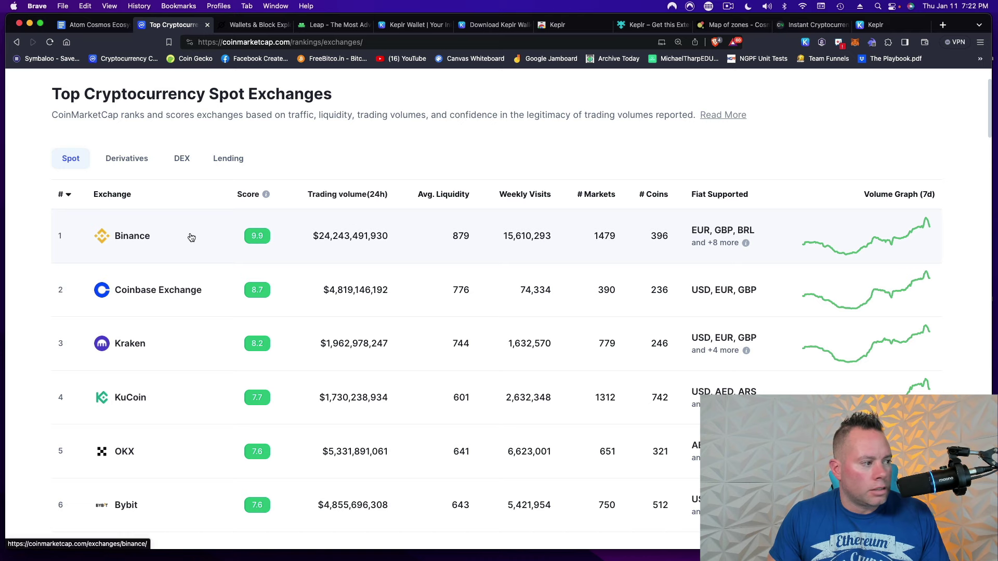
- Look through the ranked list of top cryptocurrency spot exchanges on CoinMarketCap
scroll(162, 239, down, 1)
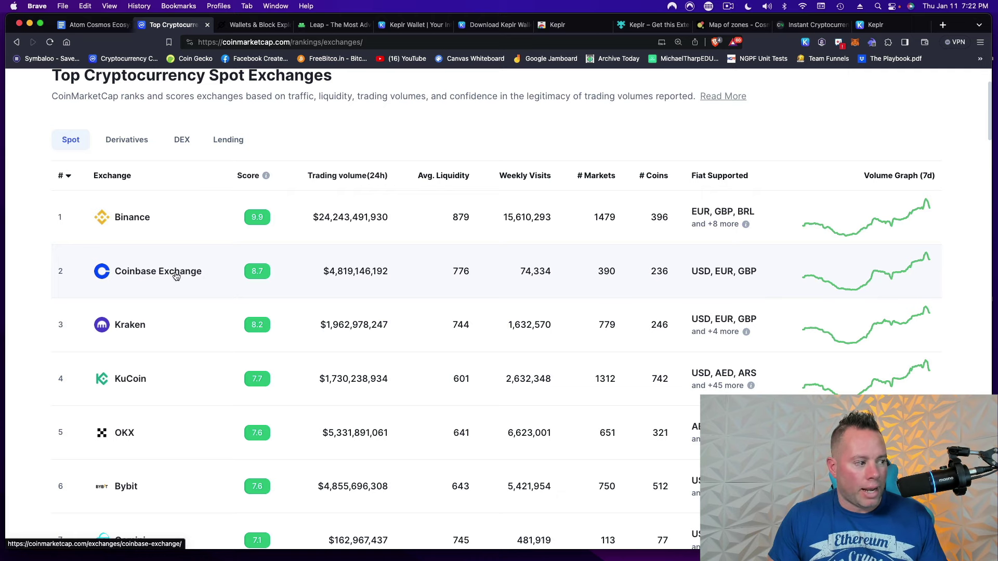
scroll(173, 272, down, 2)
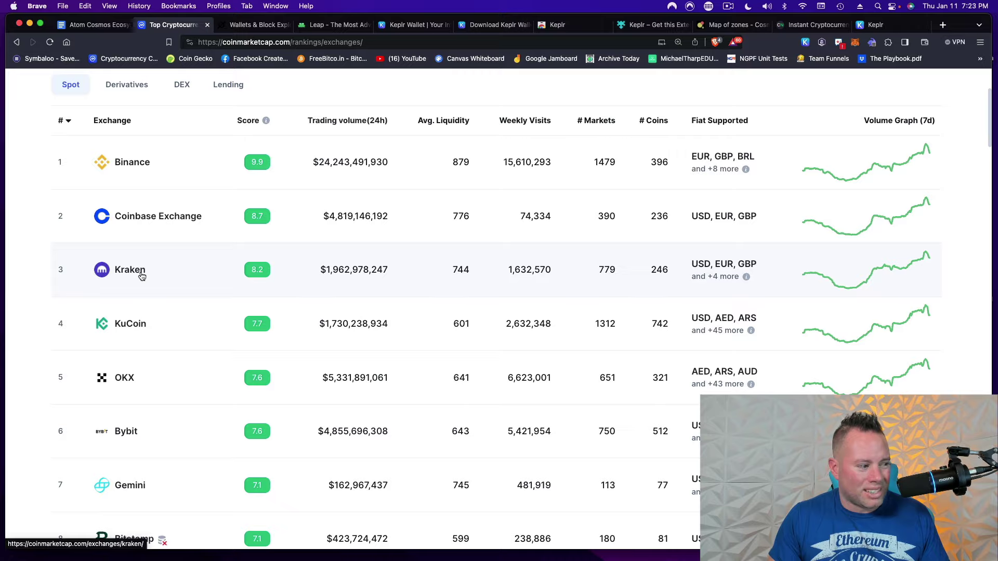
scroll(142, 276, down, 10)
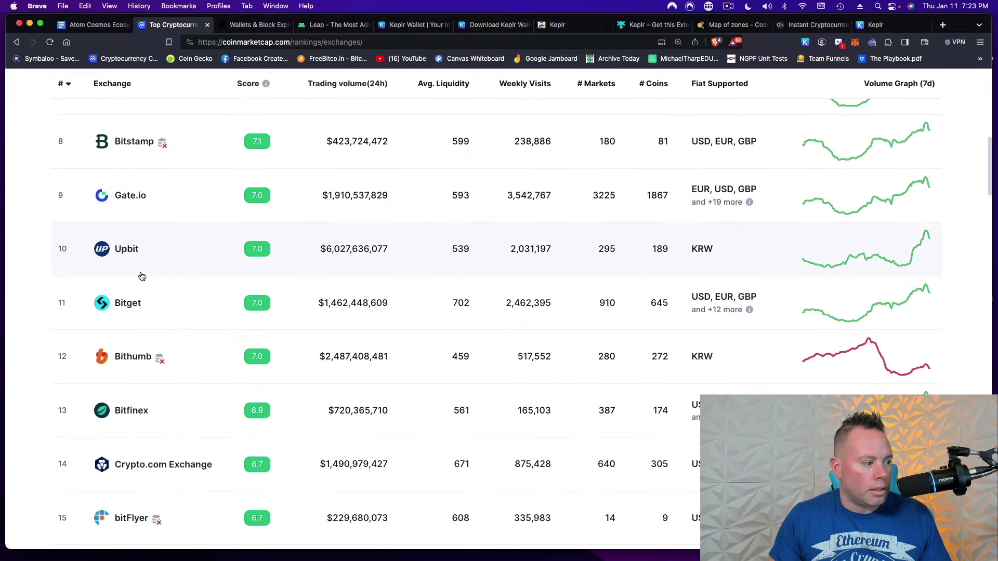
scroll(142, 276, down, 4)
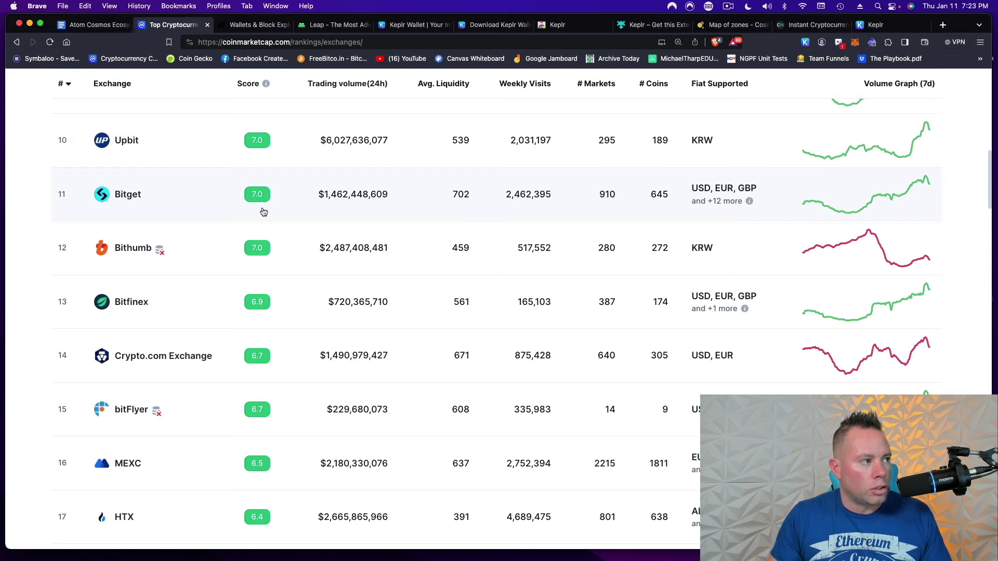
scroll(265, 213, up, 13)
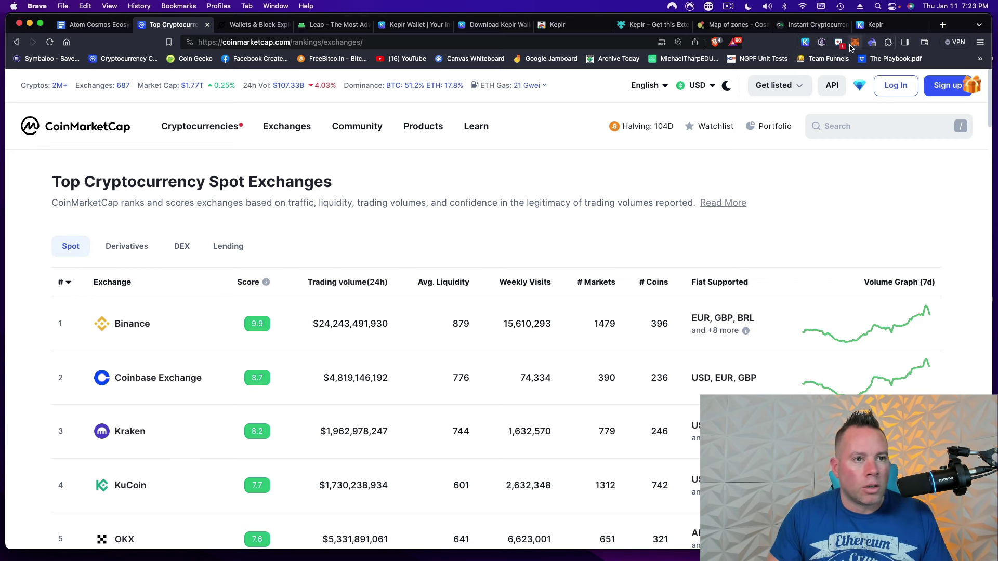
- Copy the Cosmos Hub address from the Keplr wallet extension
click(805, 43)
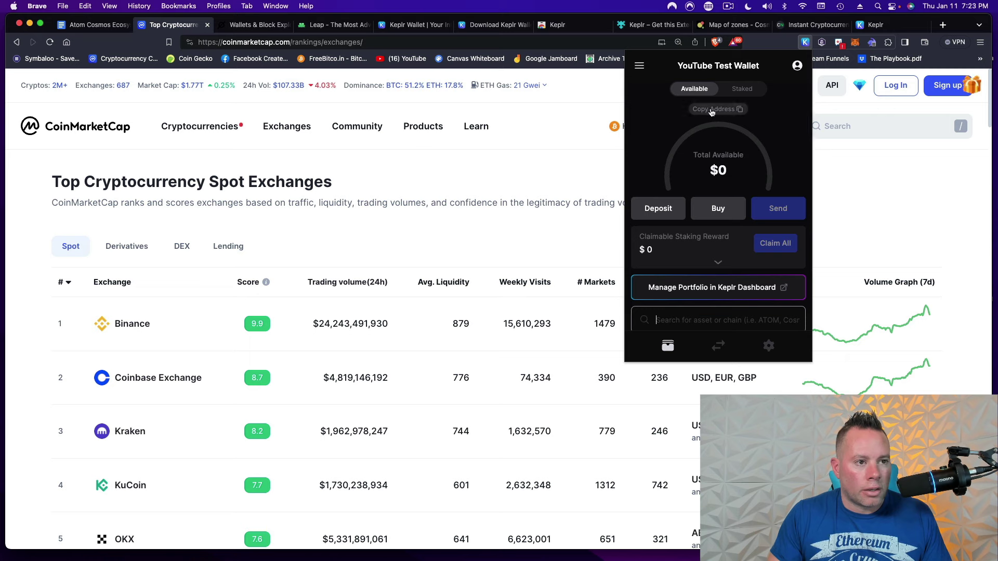
click(727, 112)
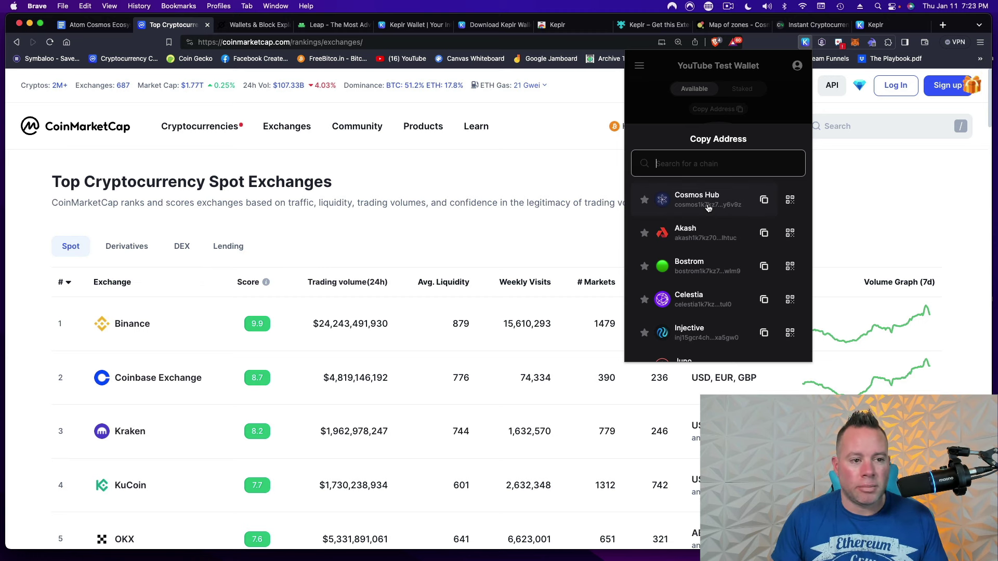
click(765, 202)
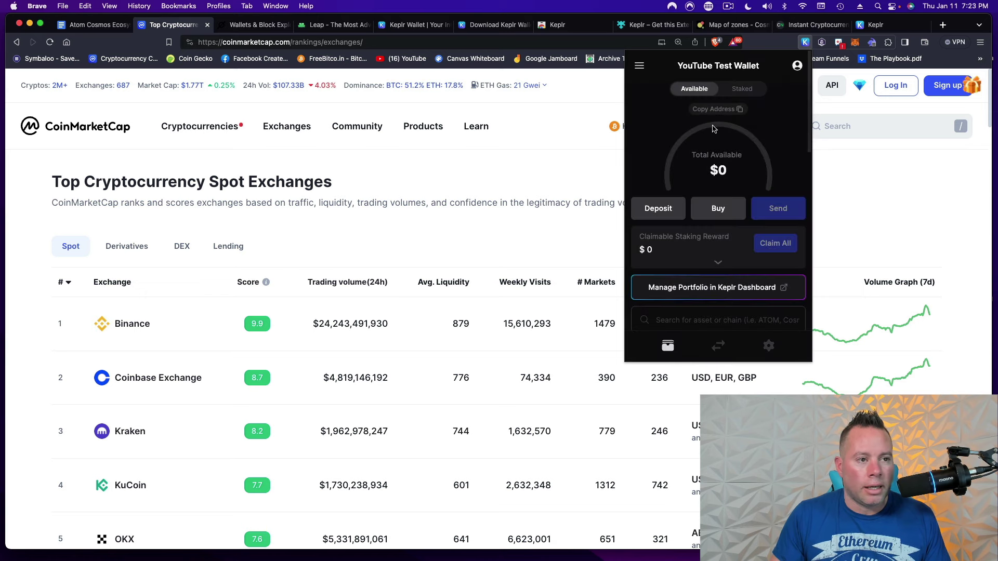
- View the QR code of the wallet's Cosmos Hub address and return to the list of chain addresses
click(714, 110)
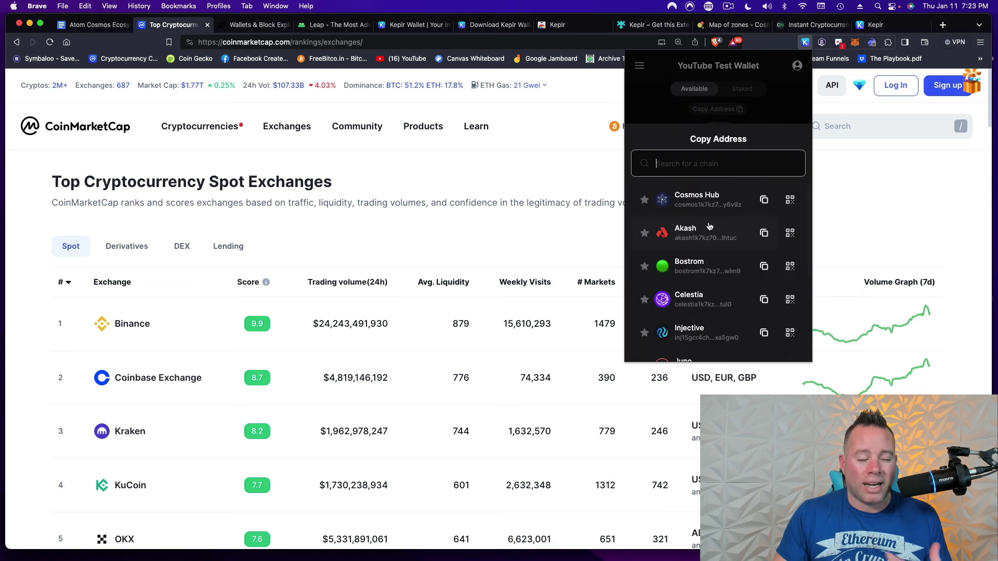
click(790, 201)
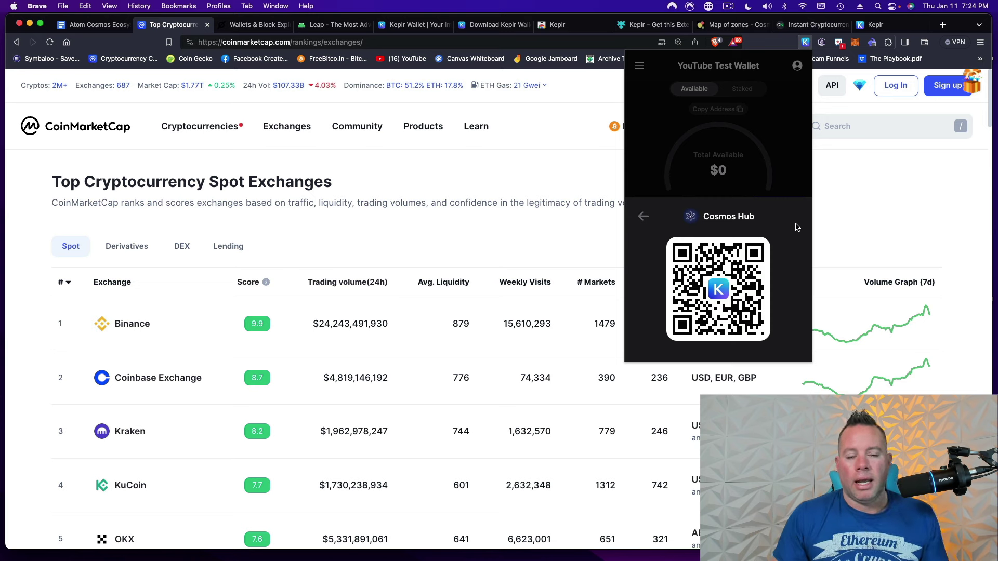
click(643, 216)
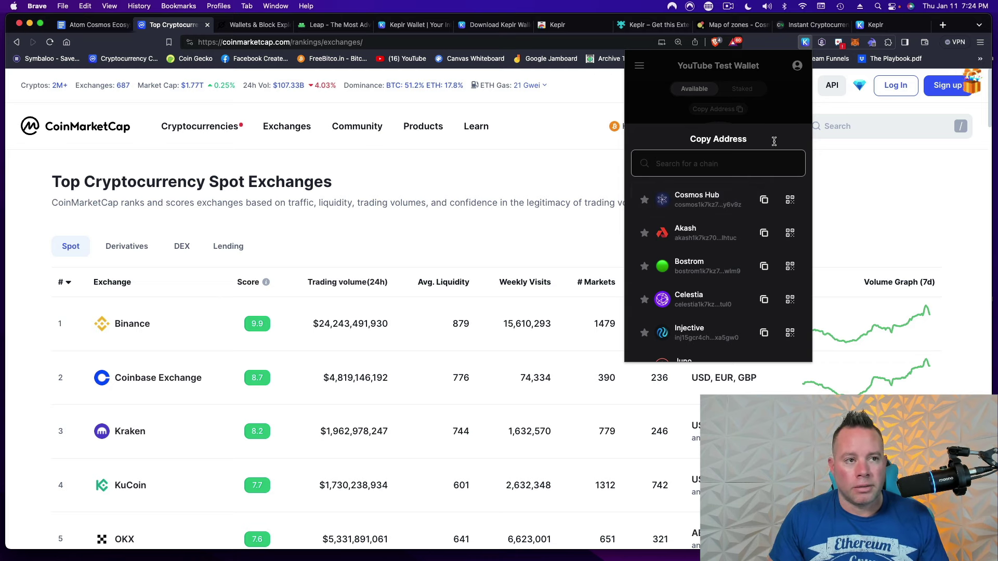
right_click(727, 25)
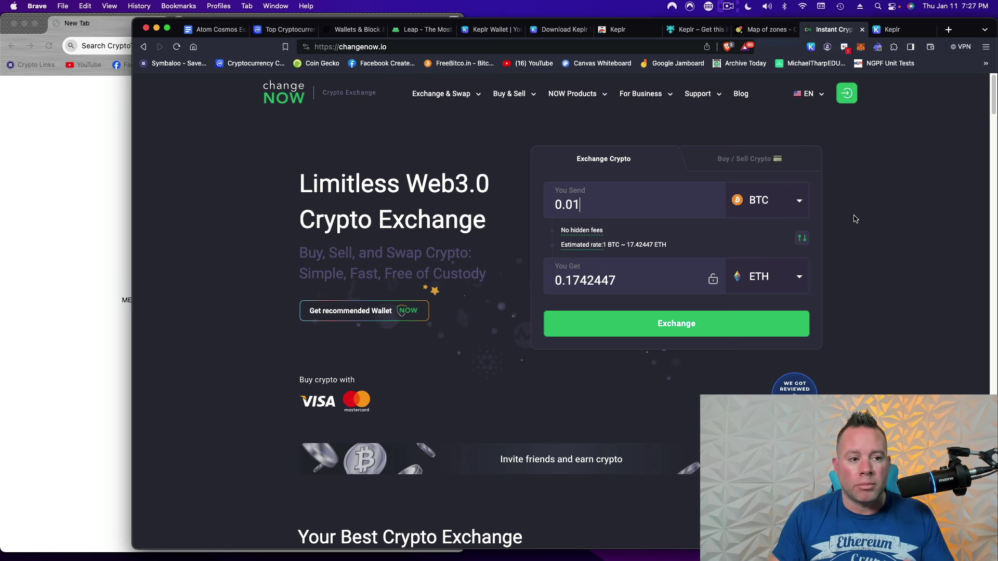
- Set the ChangeNOW exchange to send 150 USDT on the BSC network
click(791, 209)
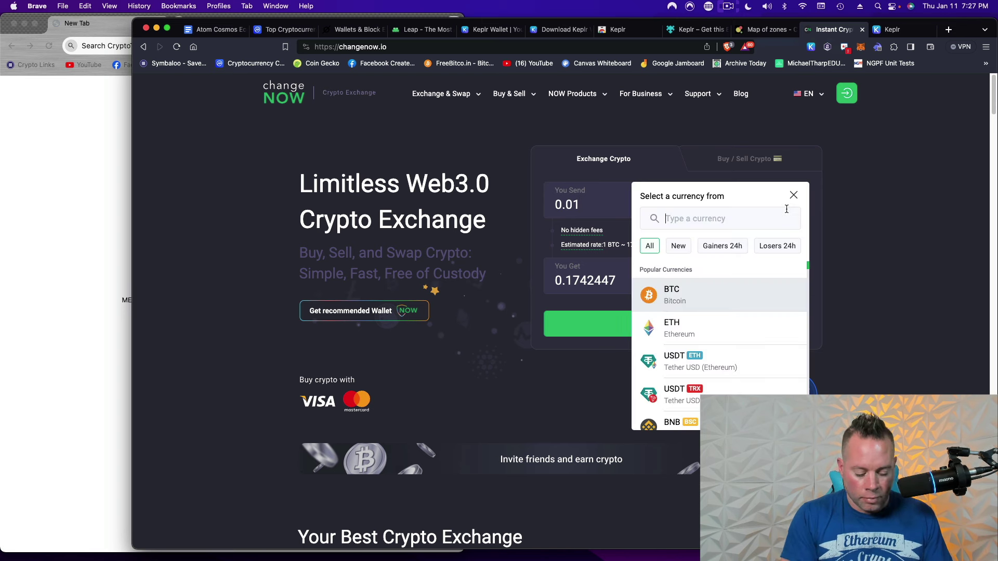
text(usdt)
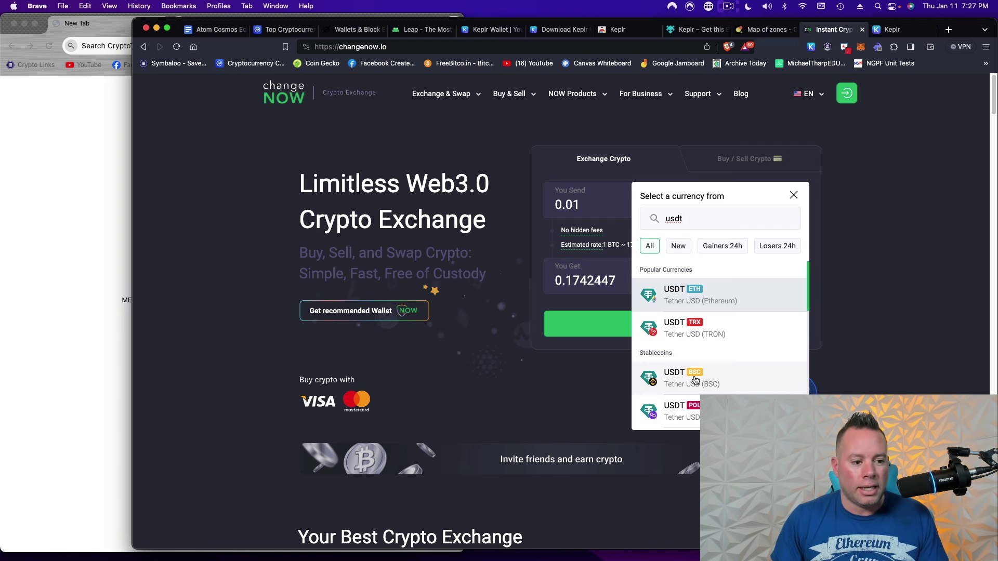
scroll(725, 381, down, 5)
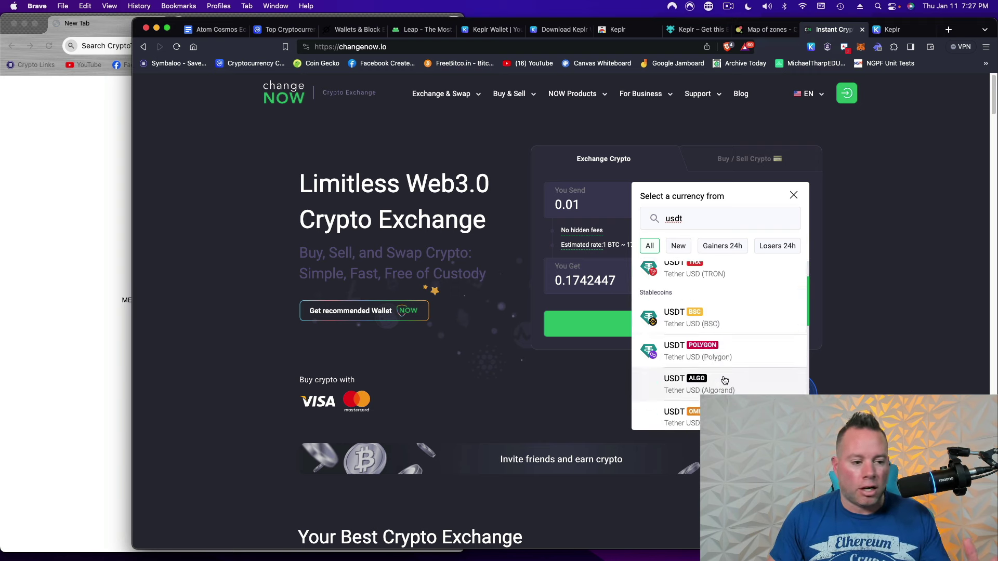
scroll(724, 381, down, 5)
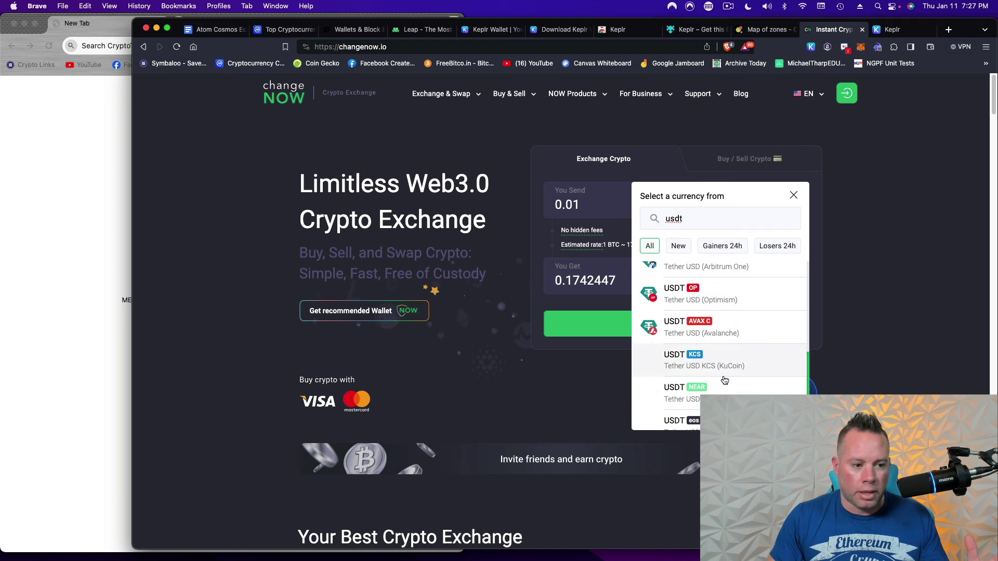
scroll(724, 381, up, 10)
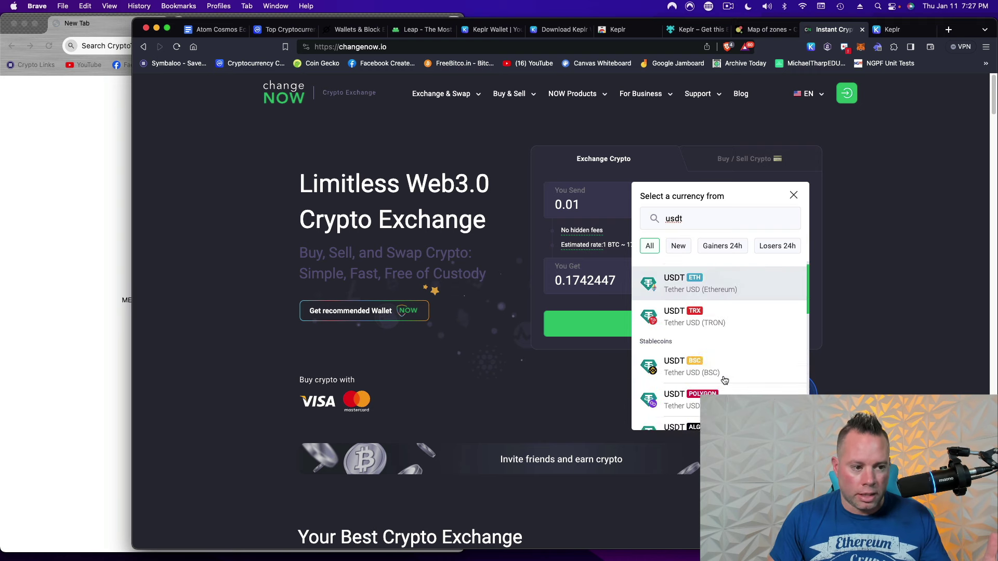
scroll(724, 381, down, 2)
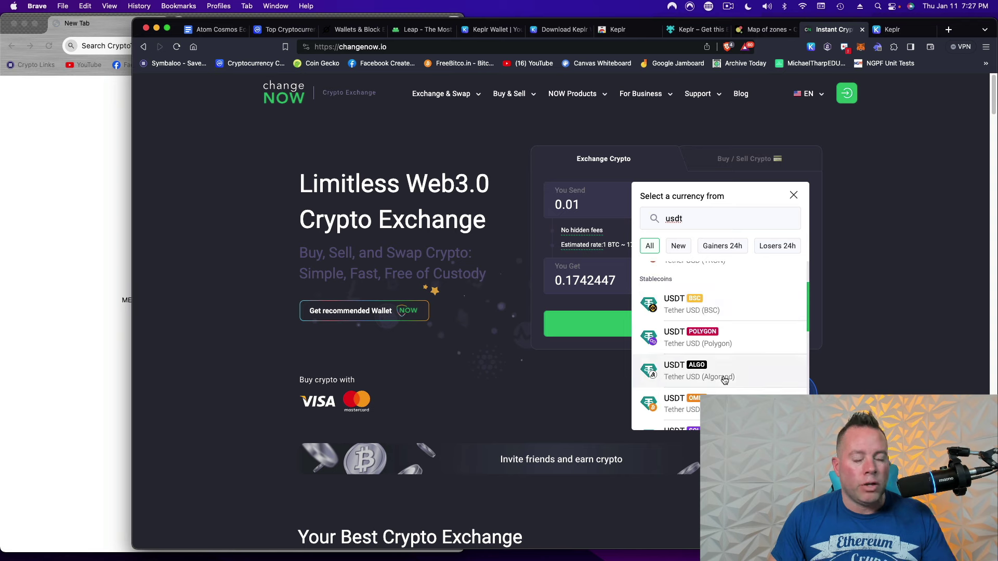
scroll(724, 381, up, 1)
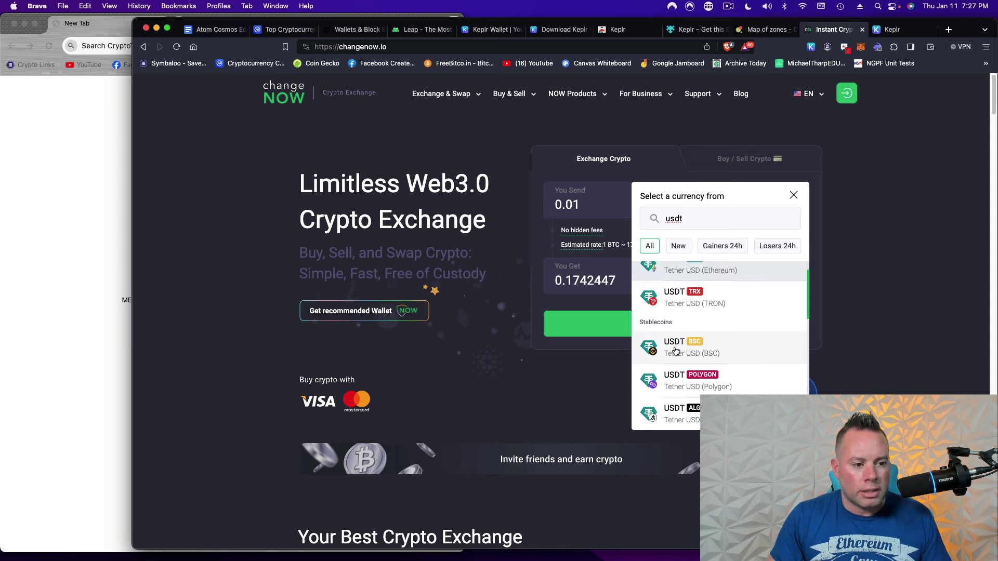
click(675, 348)
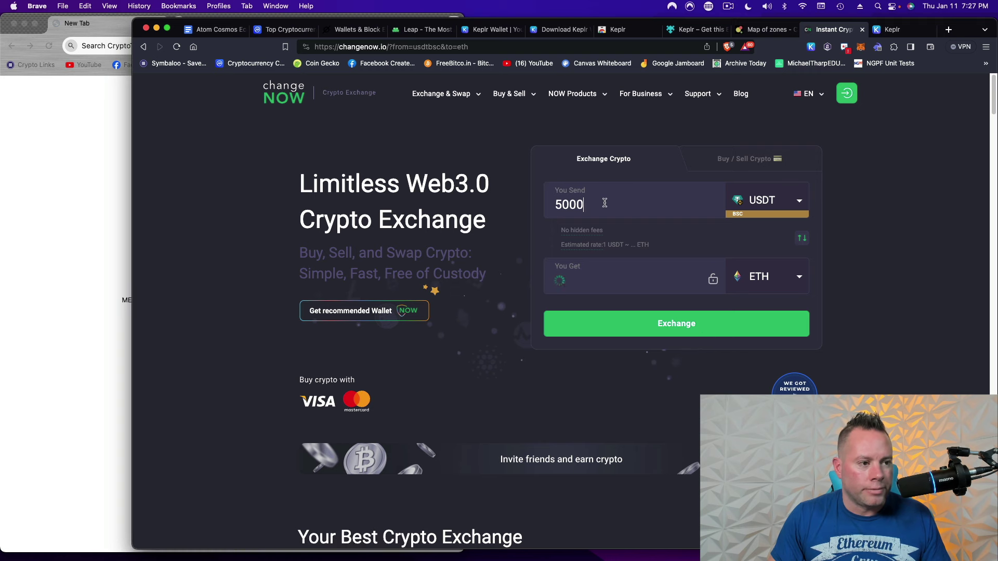
drag(597, 203, 539, 199)
text(150)
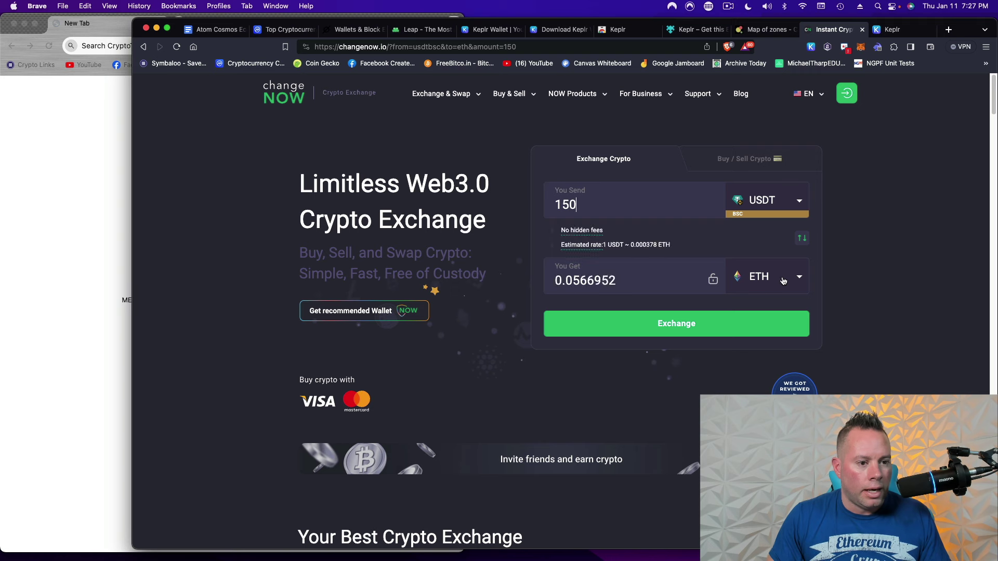
- Choose native ATOM (Cosmos) as the currency to receive and start the exchange
click(782, 281)
text(atom)
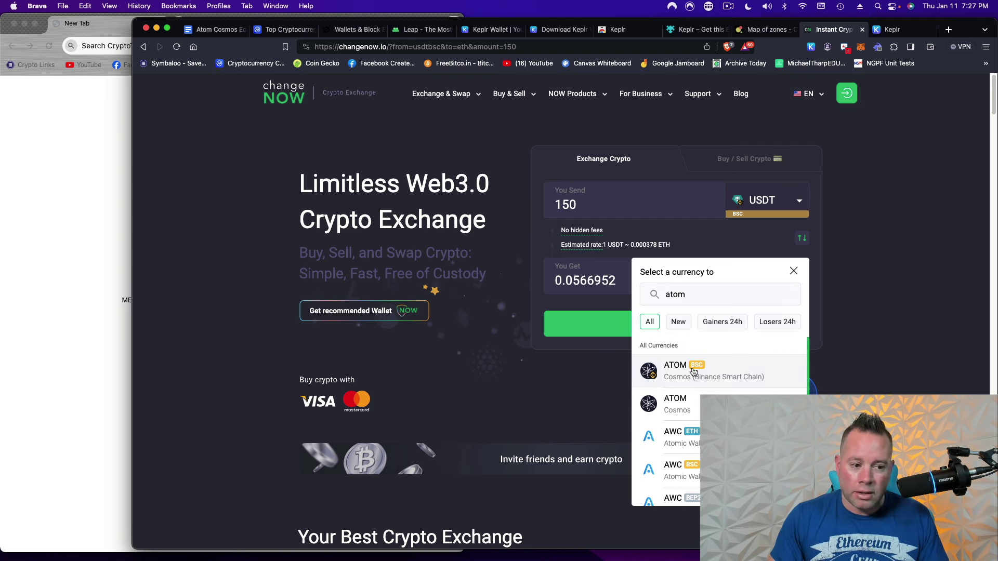
click(682, 406)
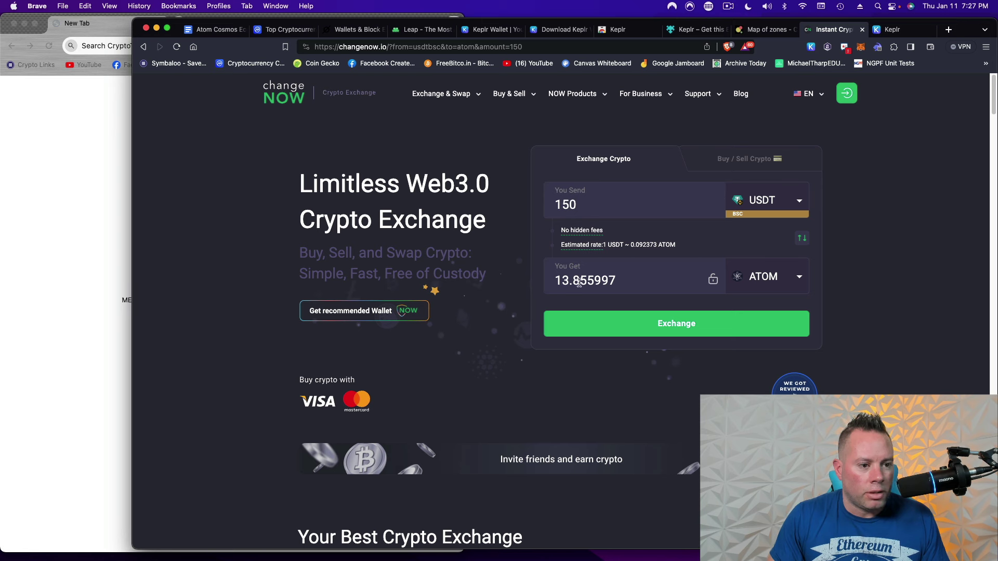
click(677, 324)
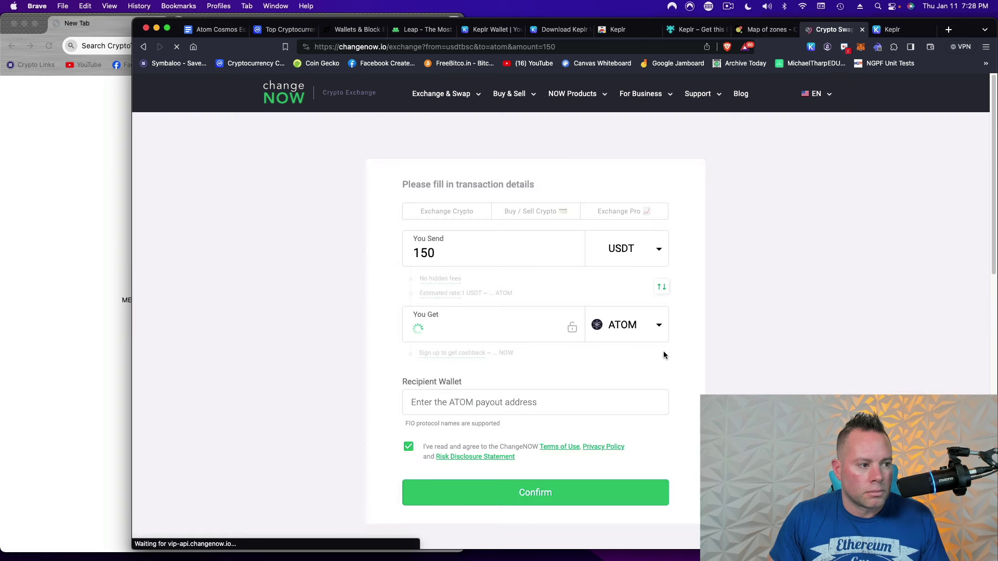
- Copy the Cosmos Hub address from the Keplr wallet and paste it as the recipient wallet for the ATOM payout
scroll(663, 355, down, 3)
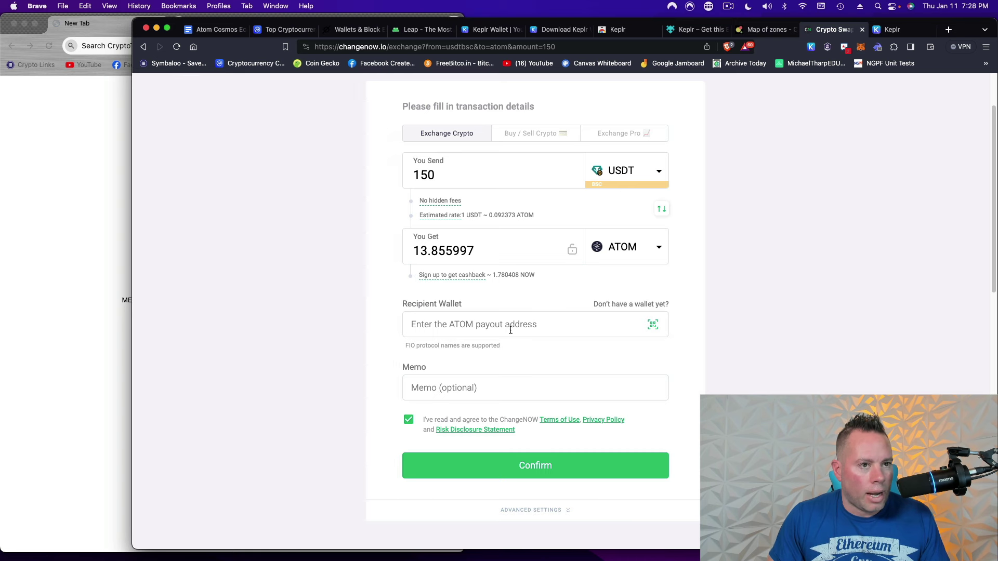
click(811, 47)
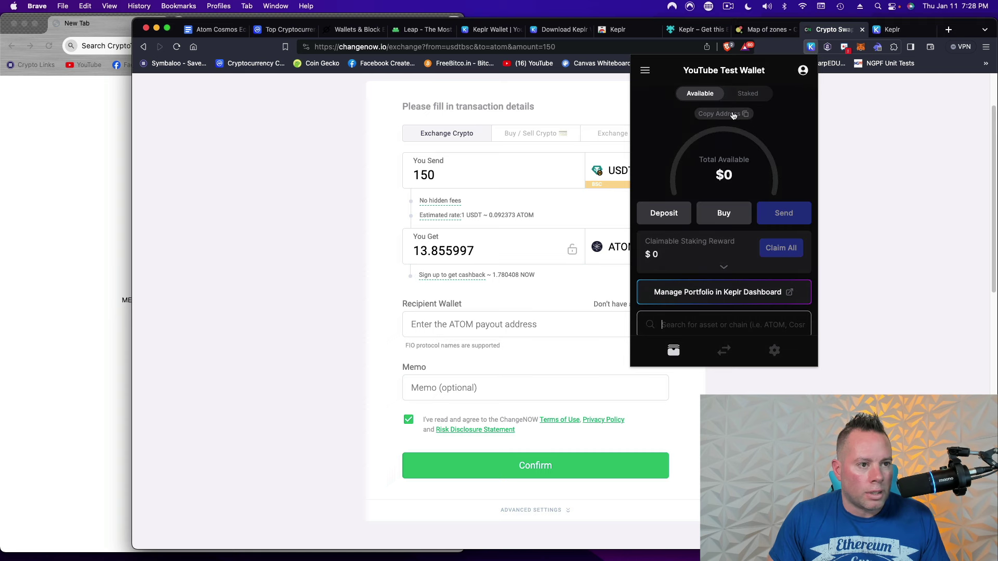
click(734, 116)
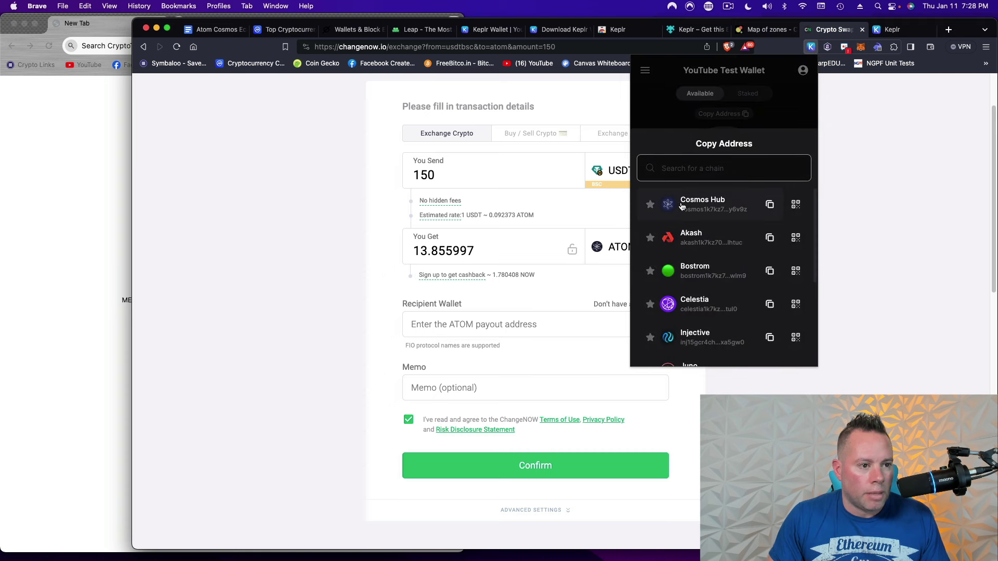
click(770, 206)
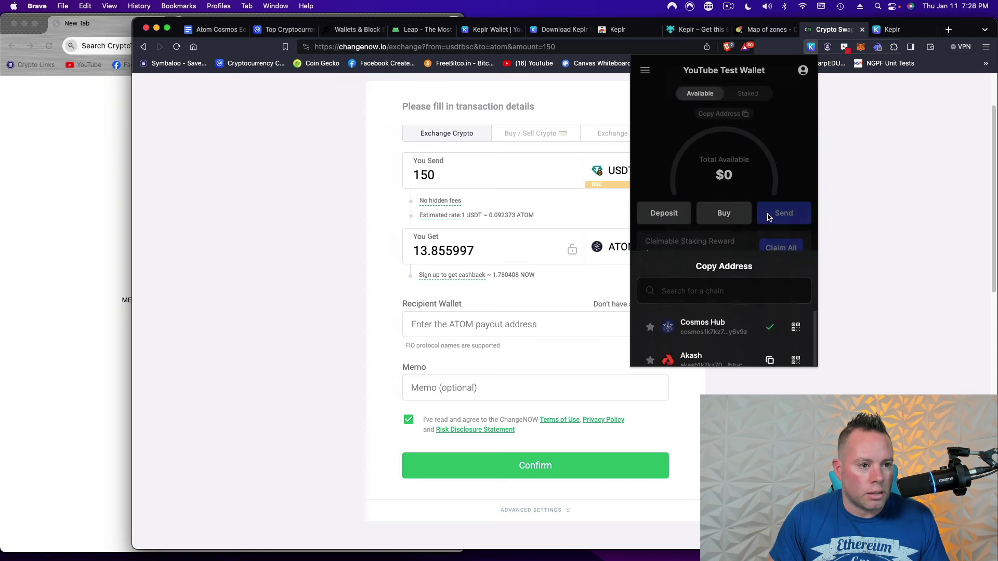
click(443, 325)
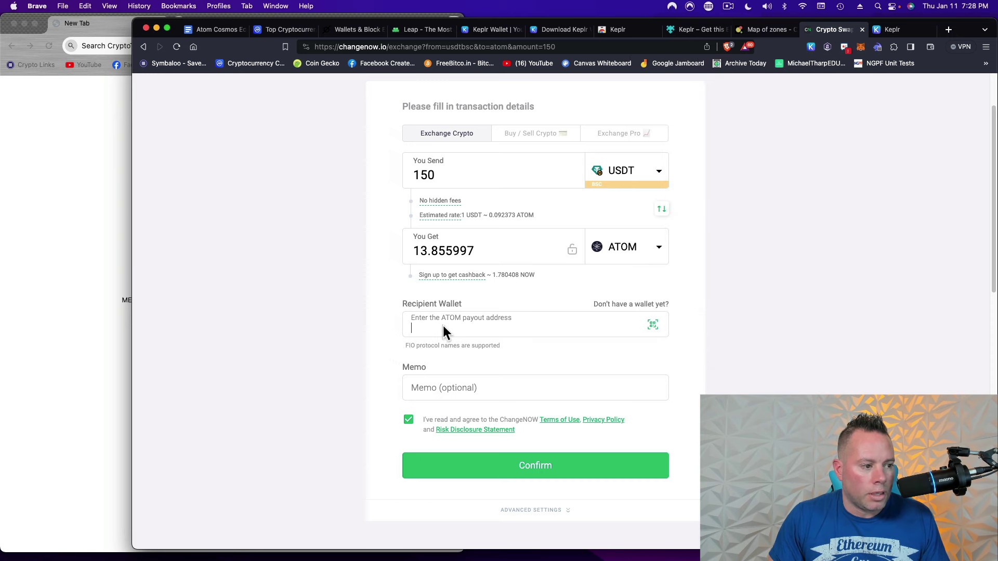
right_click(443, 326)
click(478, 402)
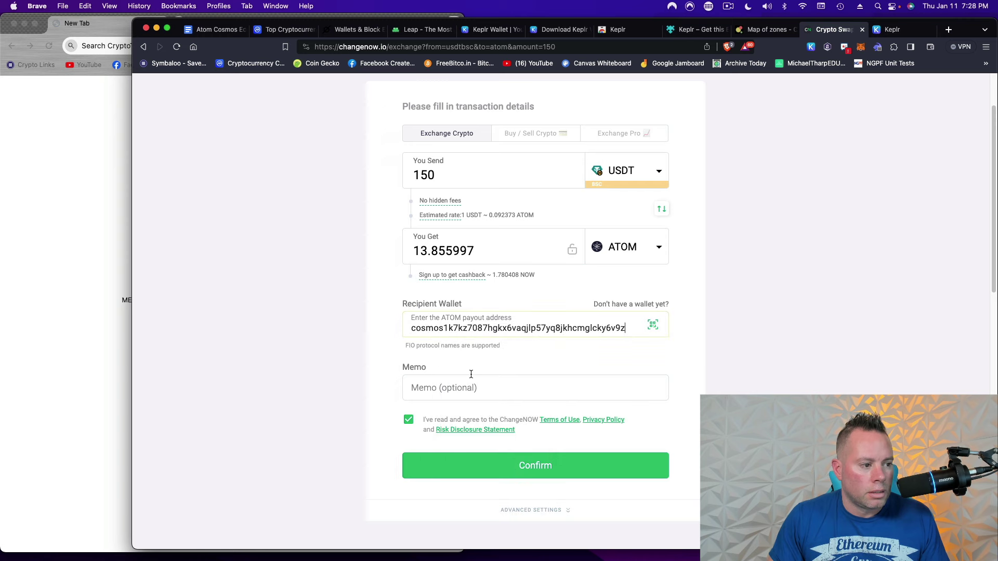
- Compare the pasted payout address with the Cosmos Hub address shown in the Keplr wallet
click(810, 46)
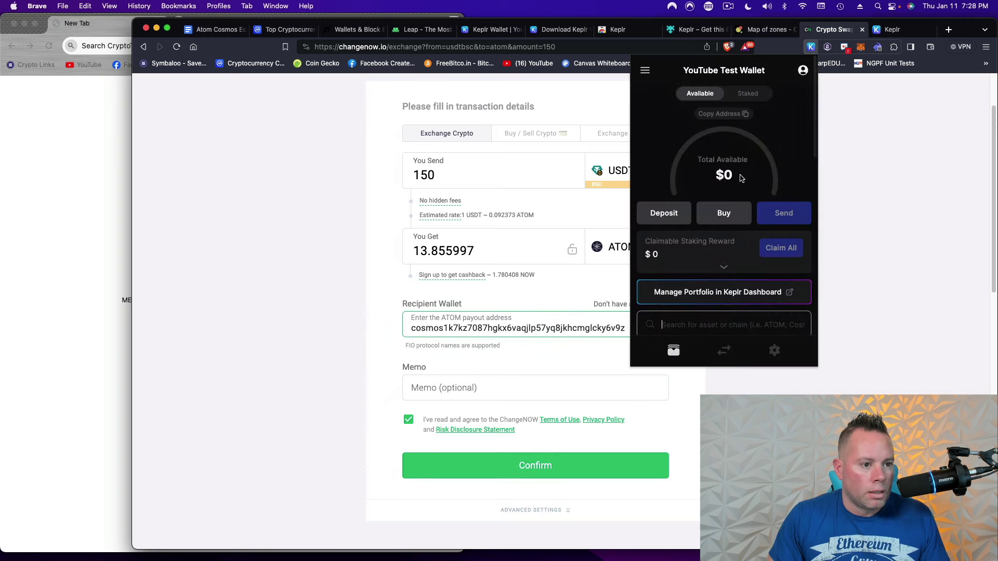
click(731, 114)
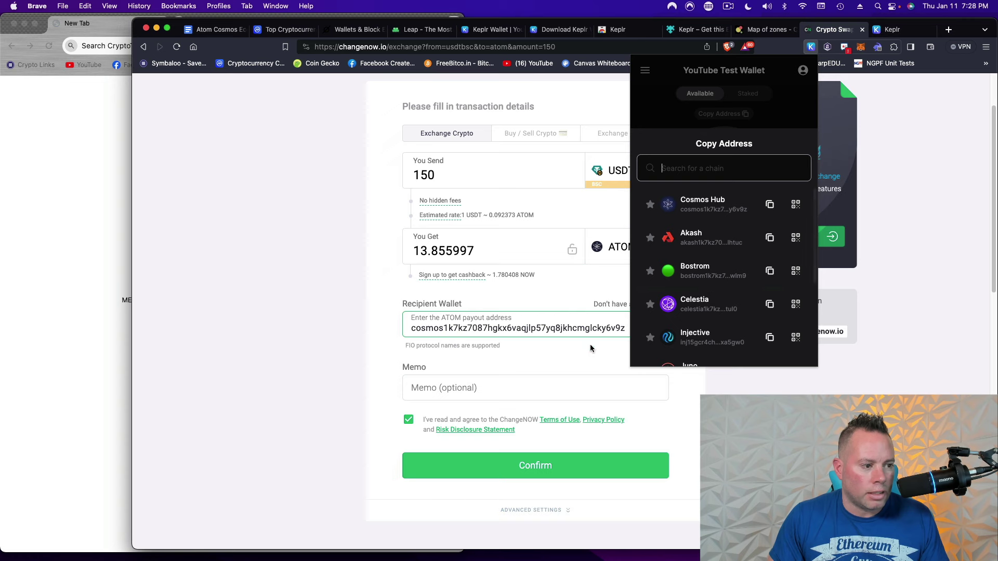
click(326, 357)
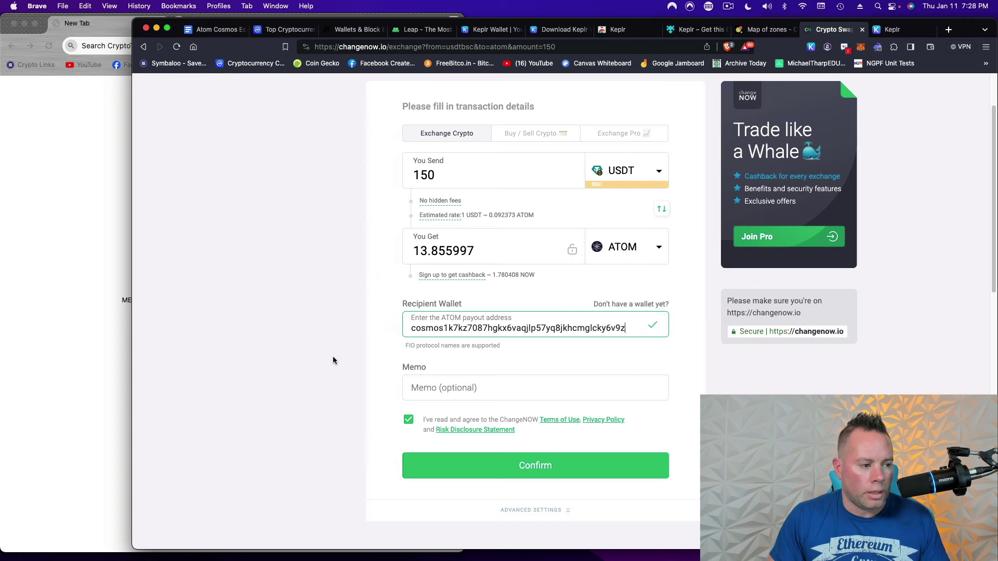
- Confirm the USDT to ATOM exchange and check the network note for the BSC deposit
click(539, 467)
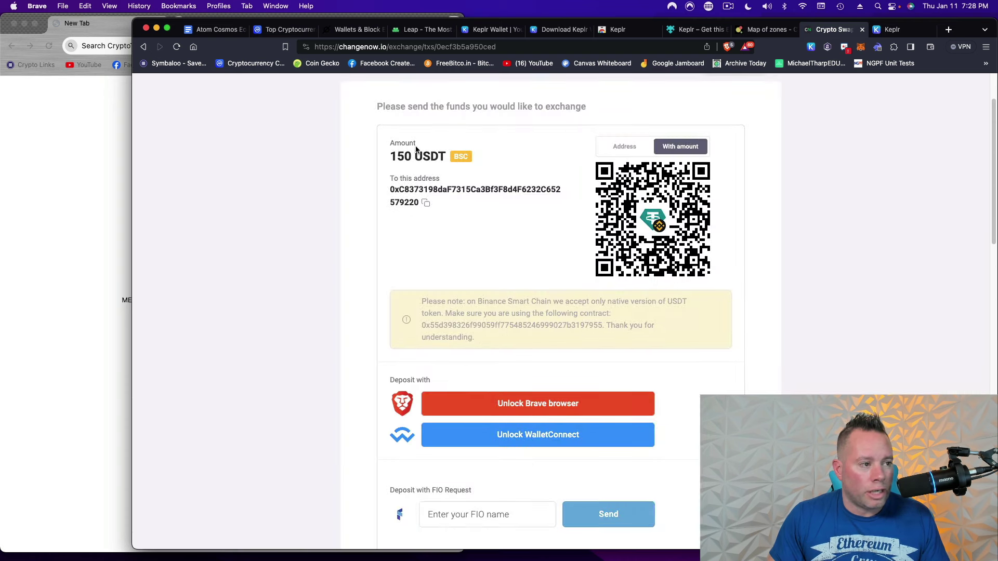
mouse_move(462, 161)
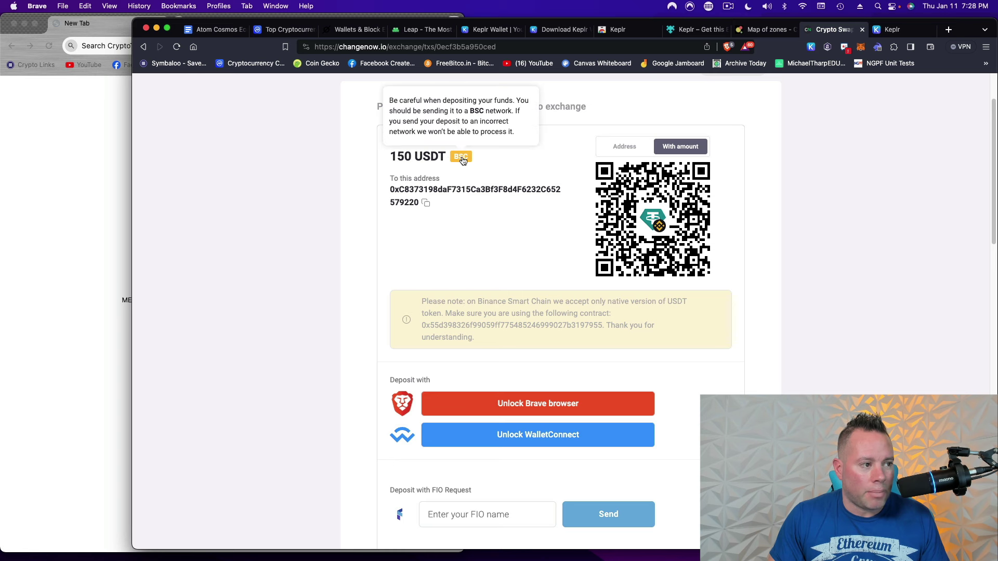
- Copy the ChangeNOW deposit address for the 150 USDT and open the Rabby wallet in the Chrome window
click(425, 204)
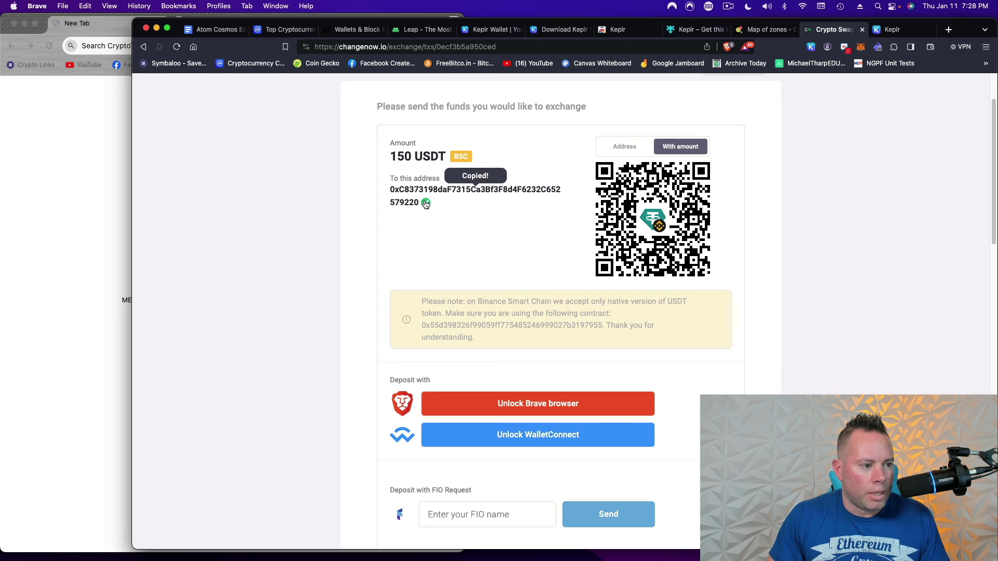
click(106, 153)
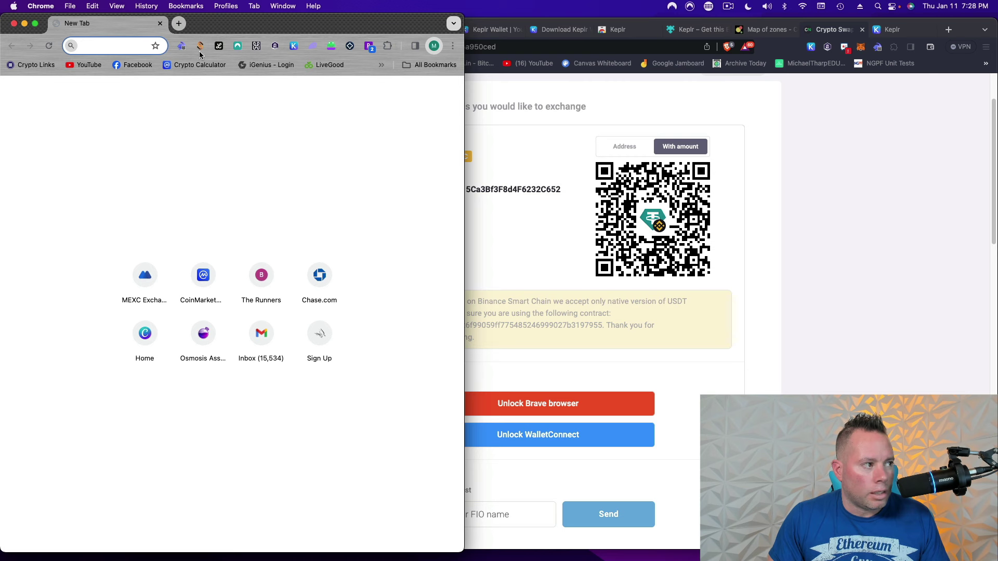
click(182, 46)
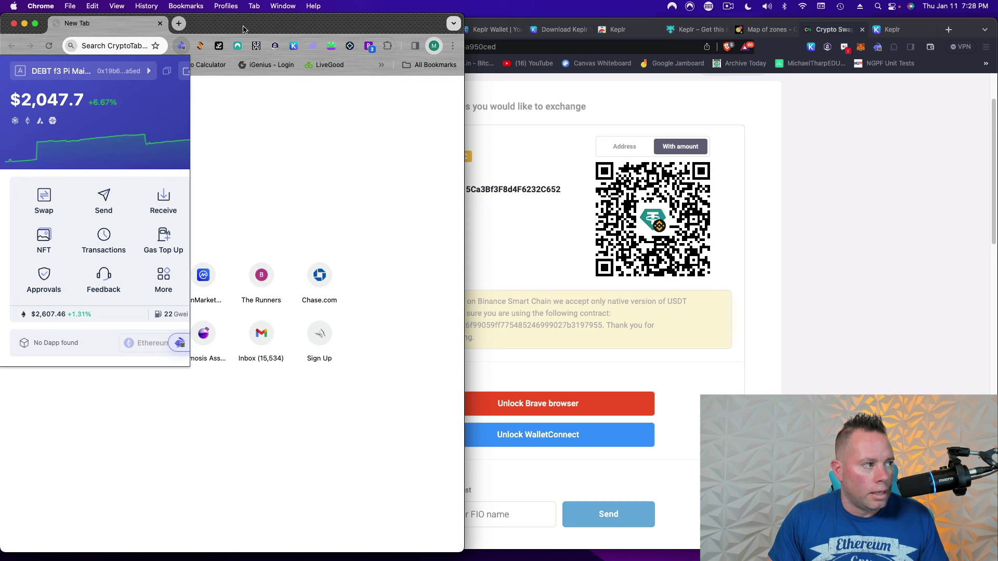
drag(244, 27, 253, 27)
click(191, 46)
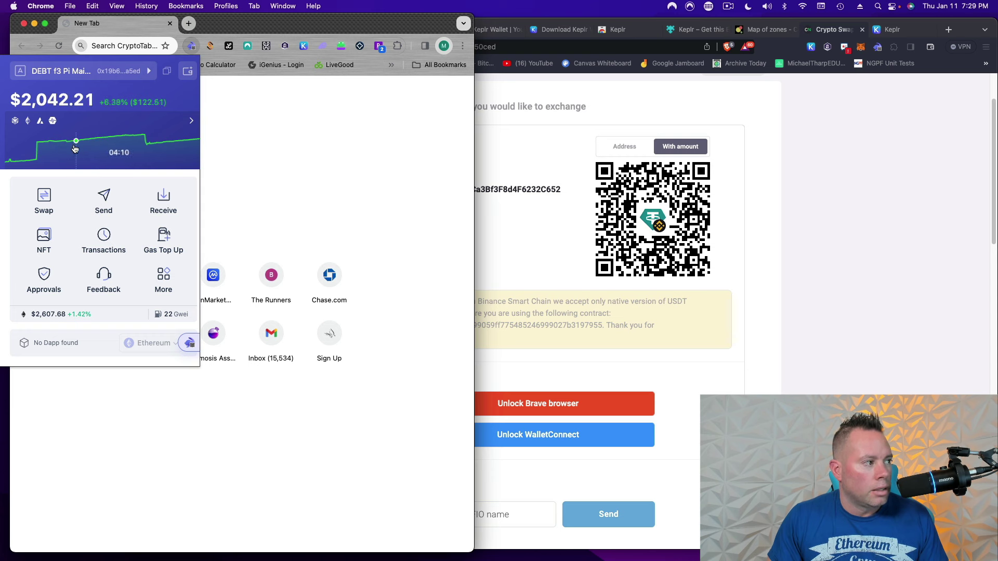
- Find the BNB Chain USDT holding in the wallet's token list and start a send transfer for it
click(124, 142)
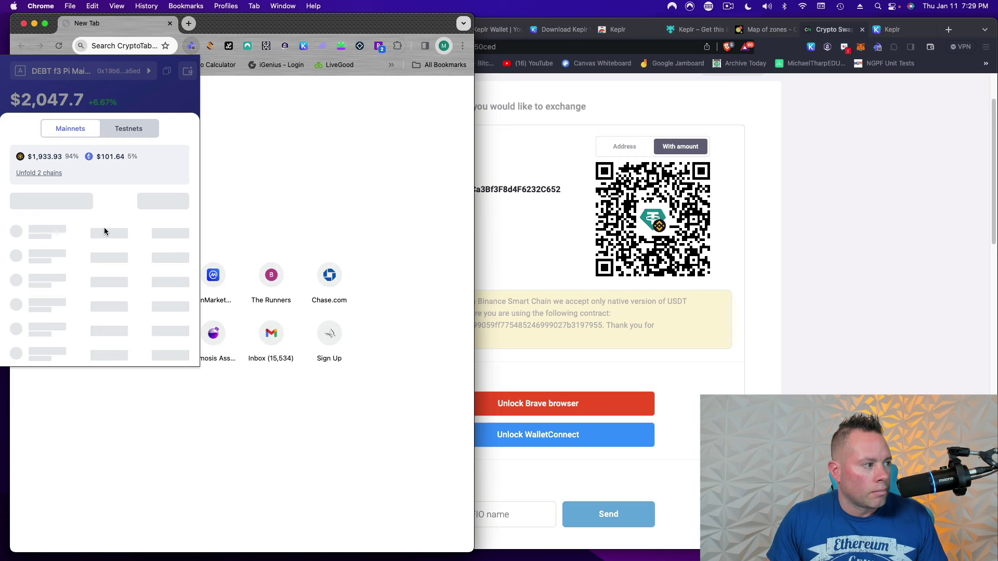
scroll(104, 229, down, 10)
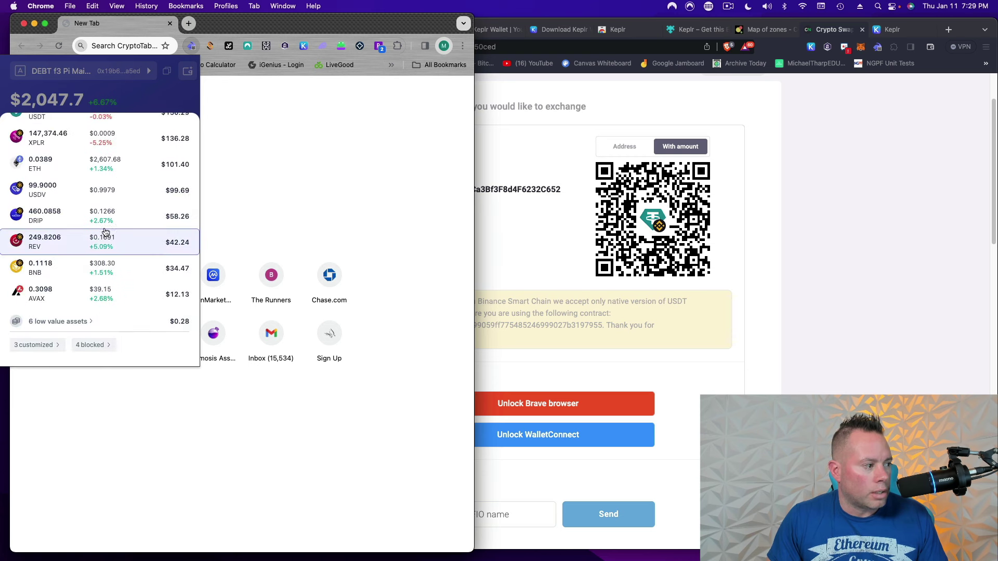
scroll(103, 229, up, 3)
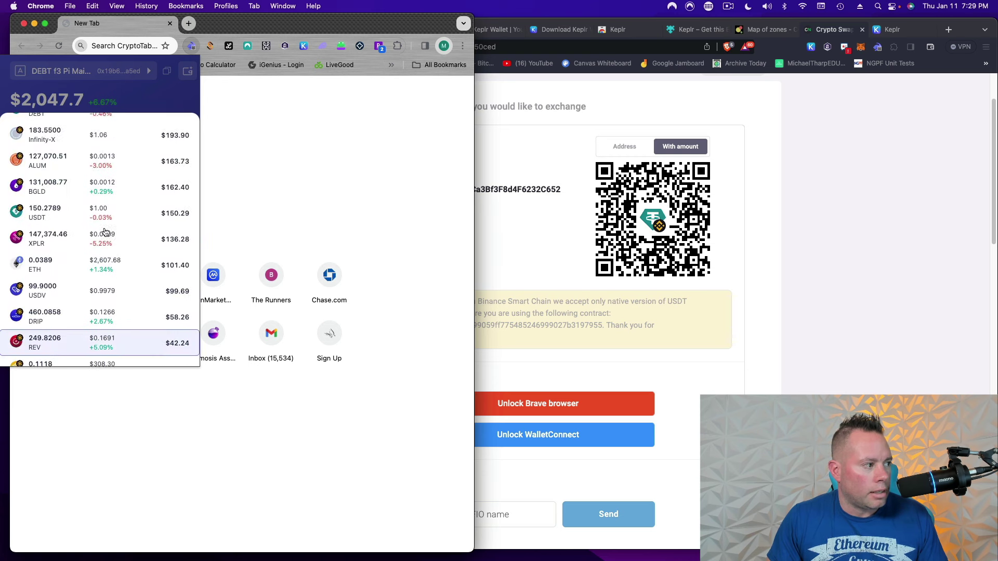
click(53, 214)
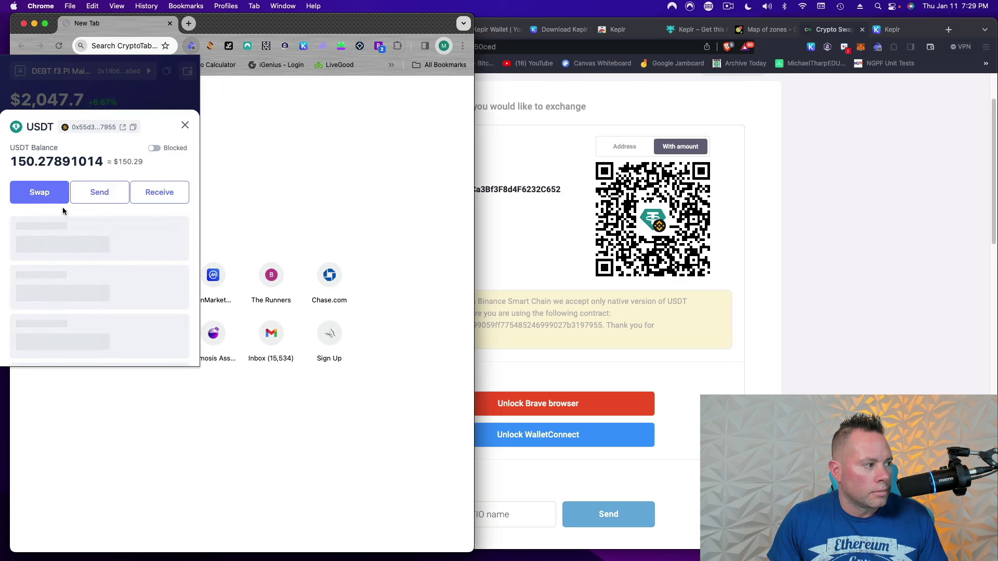
click(96, 196)
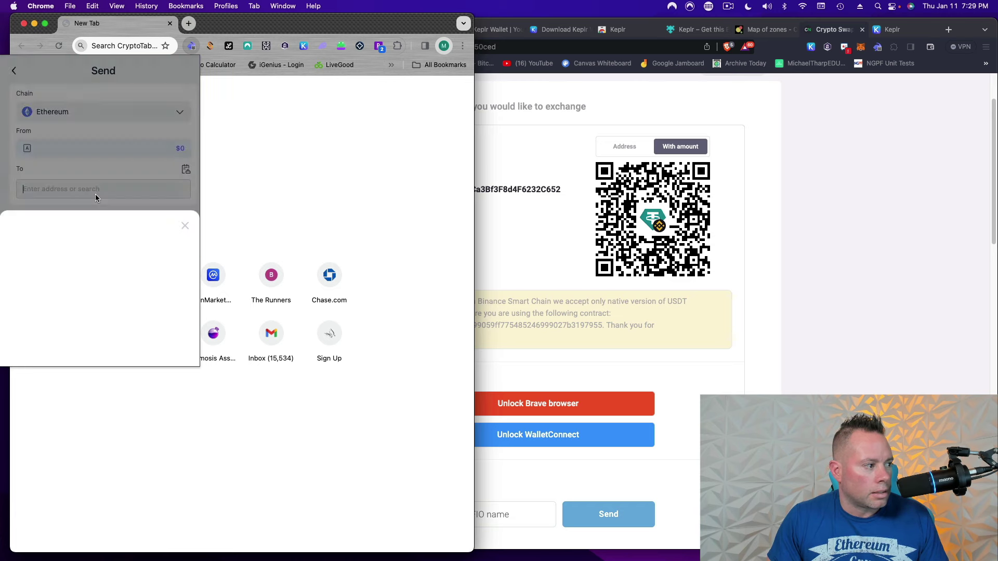
- Paste the copied deposit address as the recipient and set the amount to the maximum USDT balance
right_click(60, 197)
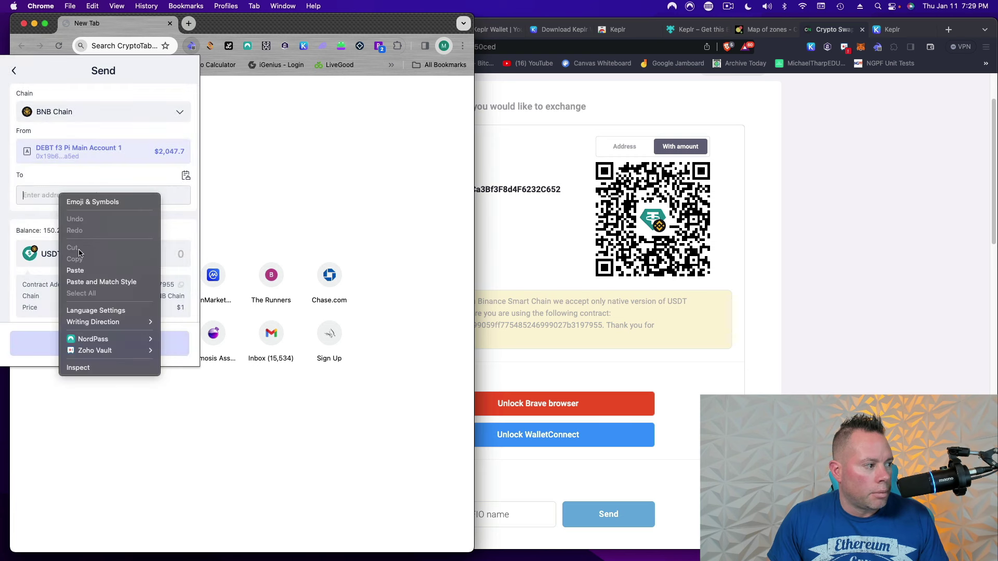
click(74, 270)
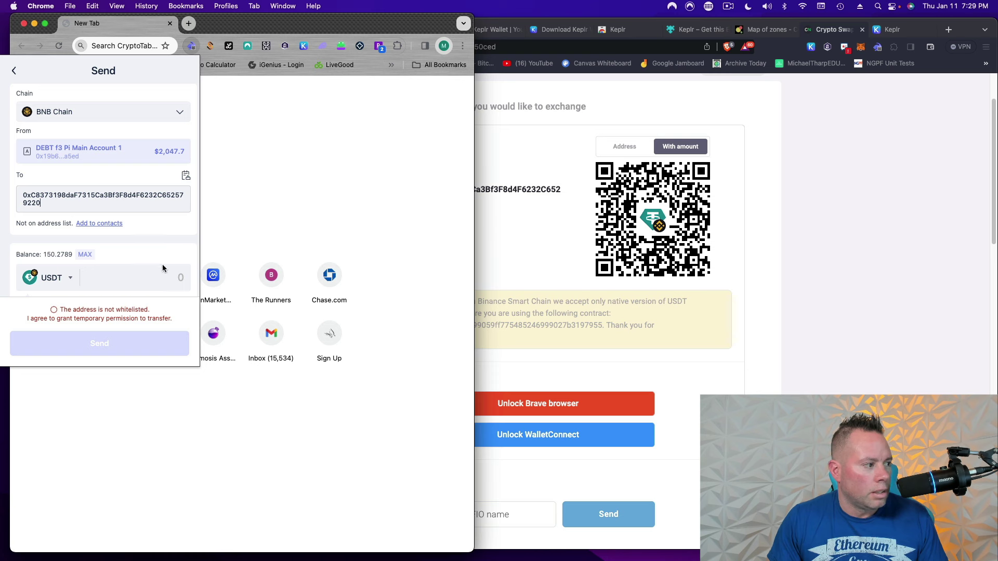
click(84, 254)
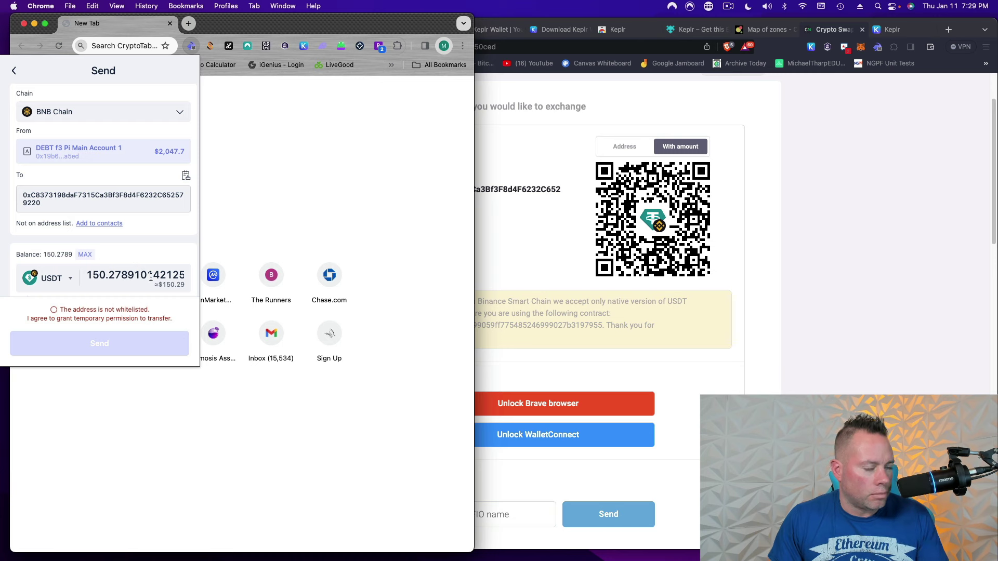
- Grant temporary permission to transfer to the non-whitelisted address, confirming it with the wallet password
click(54, 311)
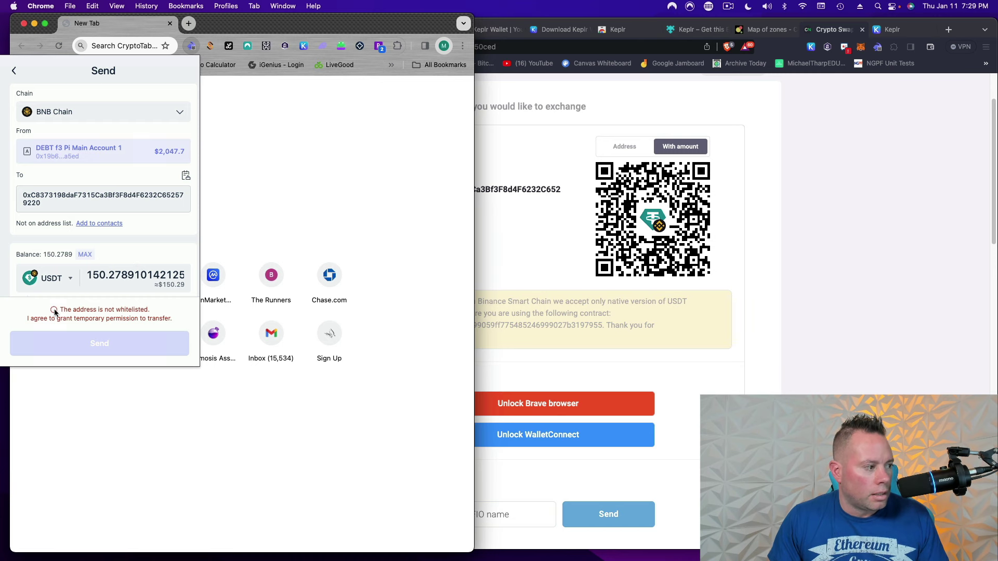
text(••)
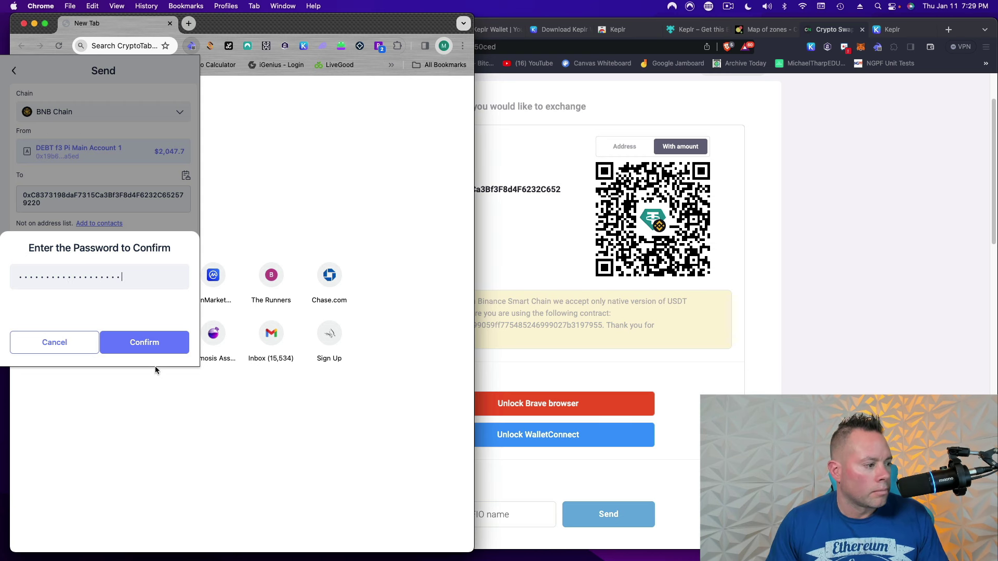
click(146, 345)
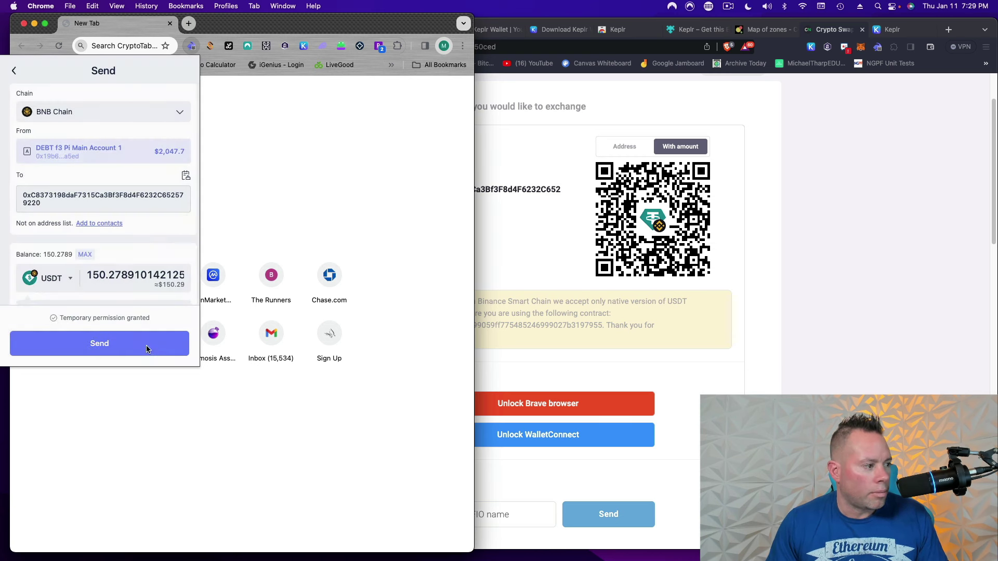
- Submit the USDT transfer, ignore all signing alerts, and sign and confirm the BNB Chain transaction
click(98, 345)
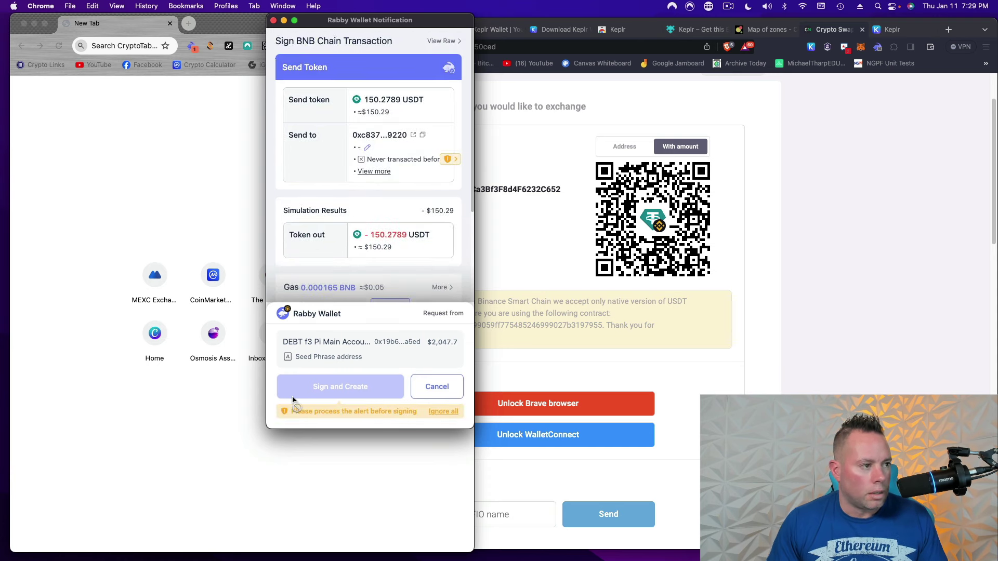
click(443, 412)
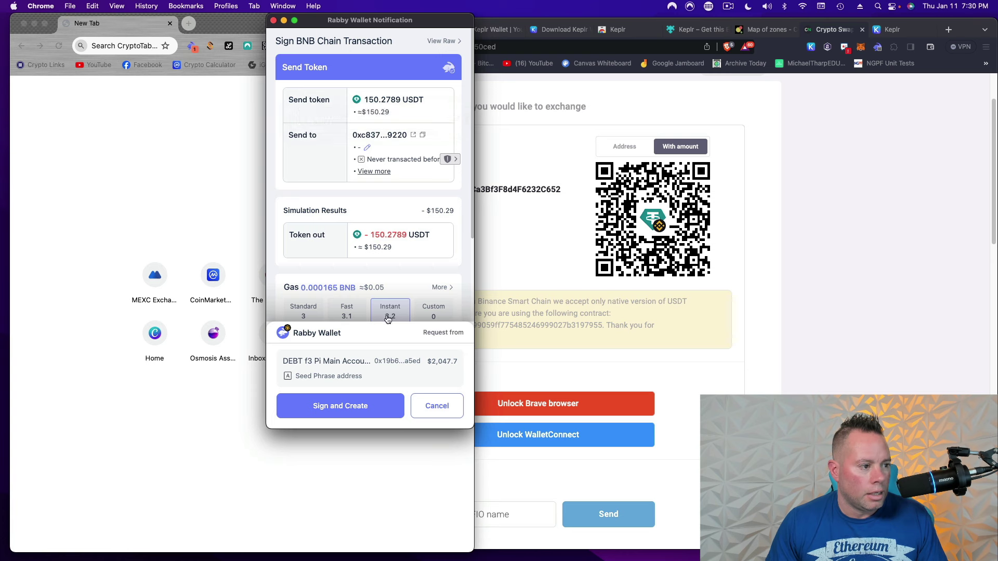
click(331, 406)
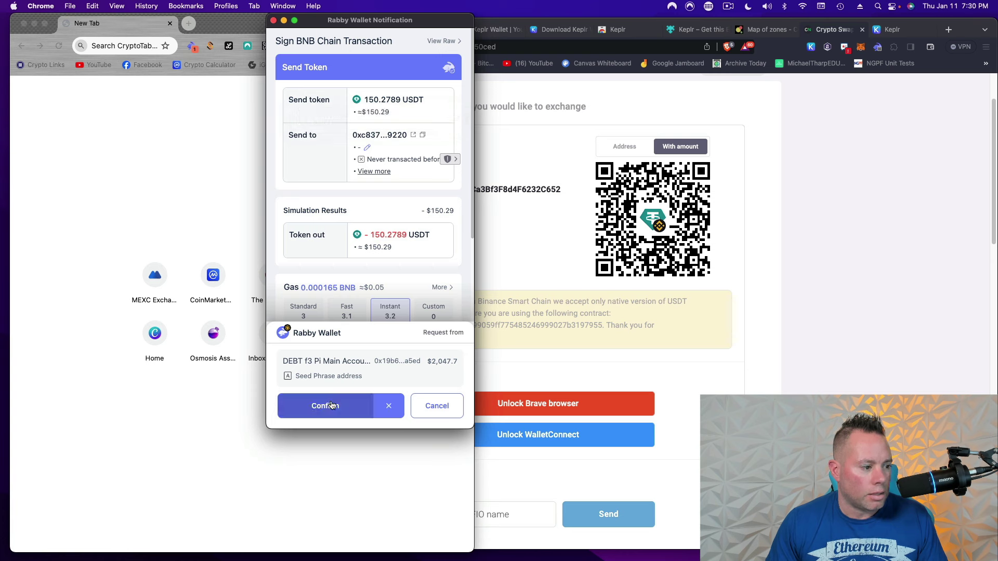
click(323, 407)
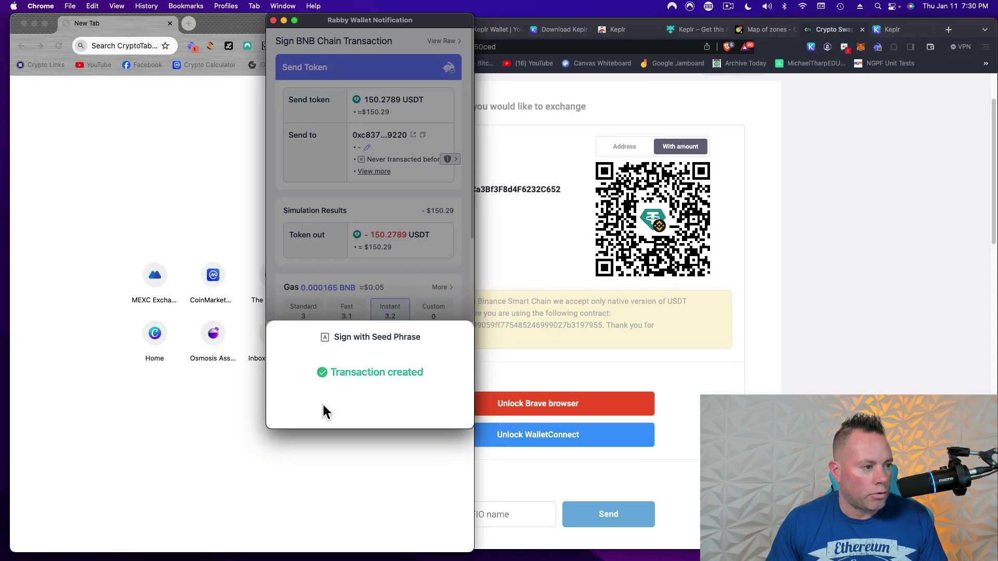
- Return to the ChangeNOW exchange page in Brave and check the status of the swap
click(804, 298)
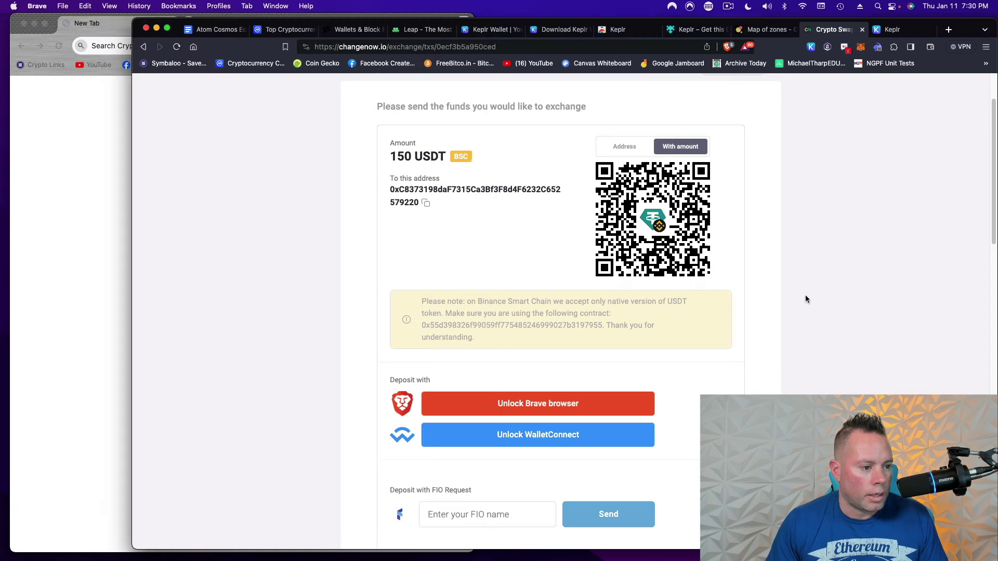
scroll(666, 380, down, 5)
scroll(660, 382, down, 3)
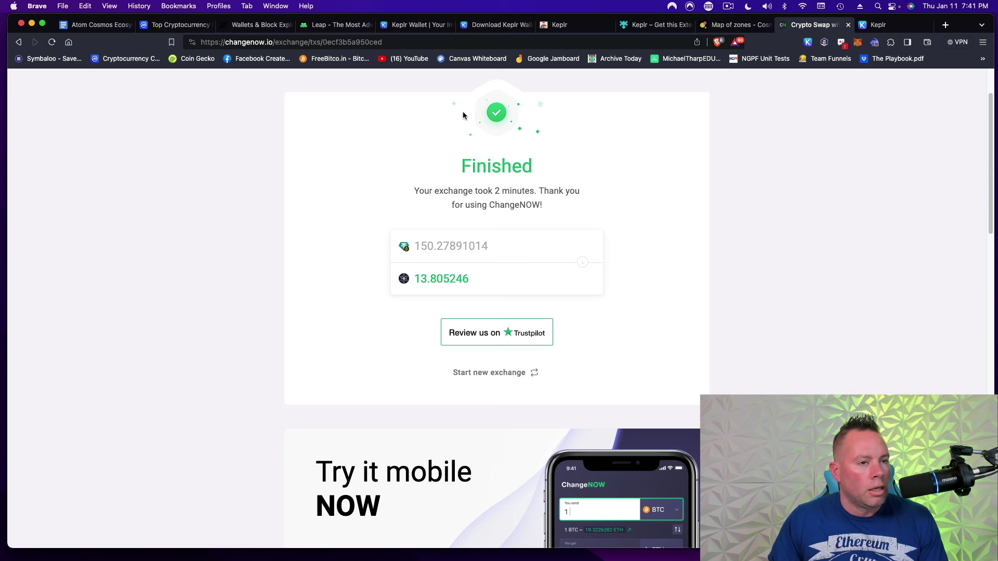
- Check the total available funds and the ATOM balance on Cosmos Hub in the Keplr wallet
click(808, 44)
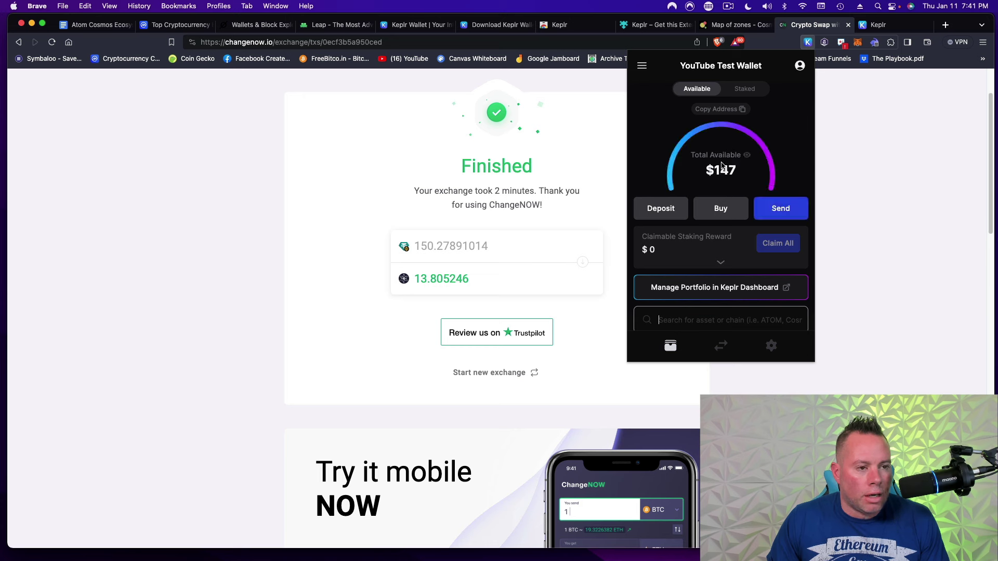
scroll(725, 169, down, 3)
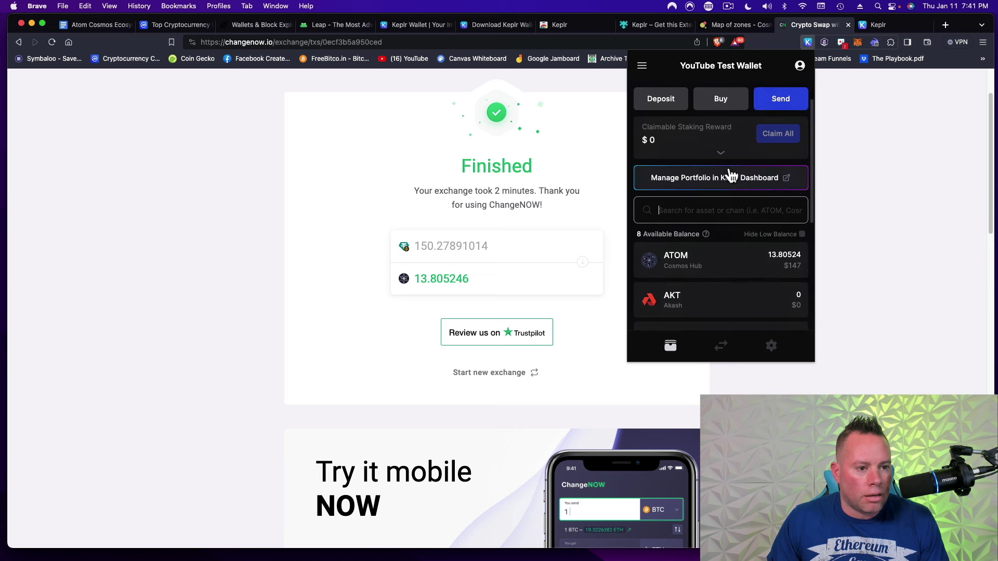
scroll(729, 171, down, 2)
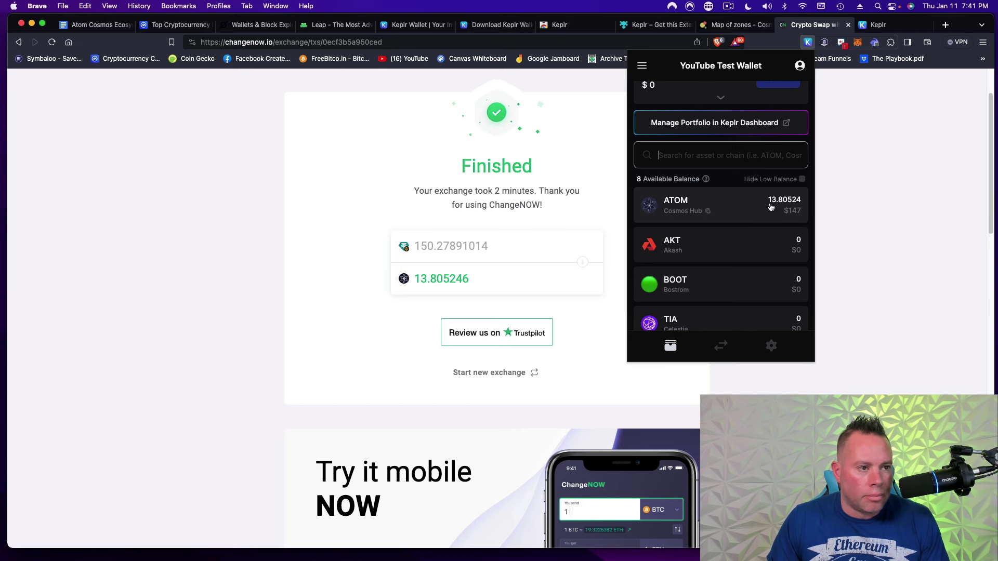
scroll(771, 207, up, 3)
- Open the app.osmosis.zone link from the Atom Cosmos Ecosystem Beginner Guide document
click(98, 29)
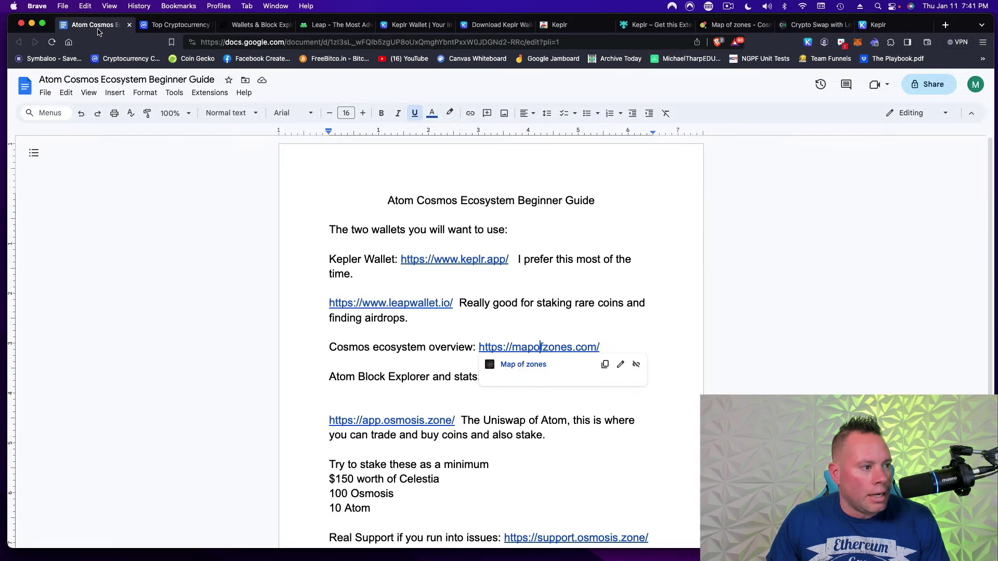
click(302, 275)
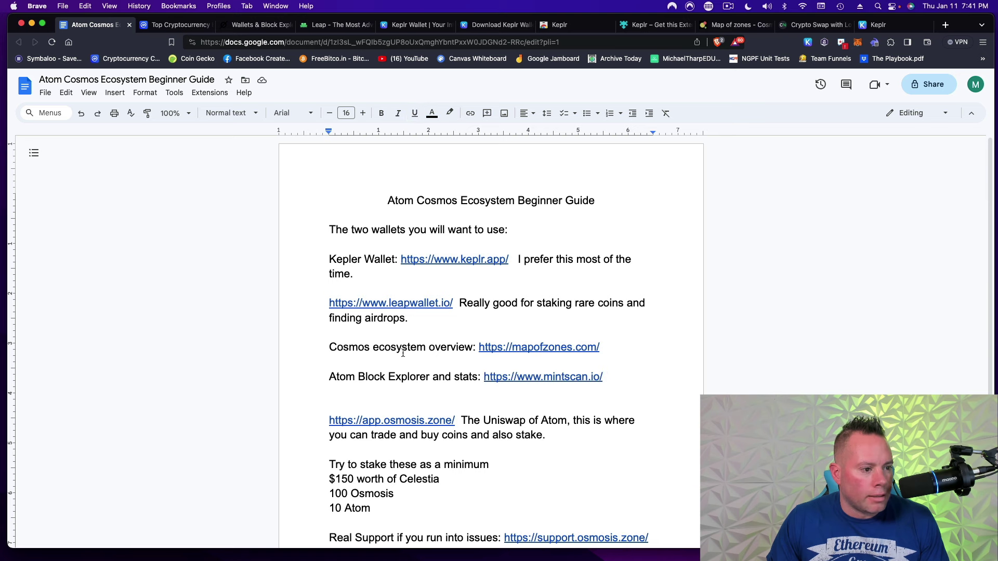
scroll(405, 357, down, 4)
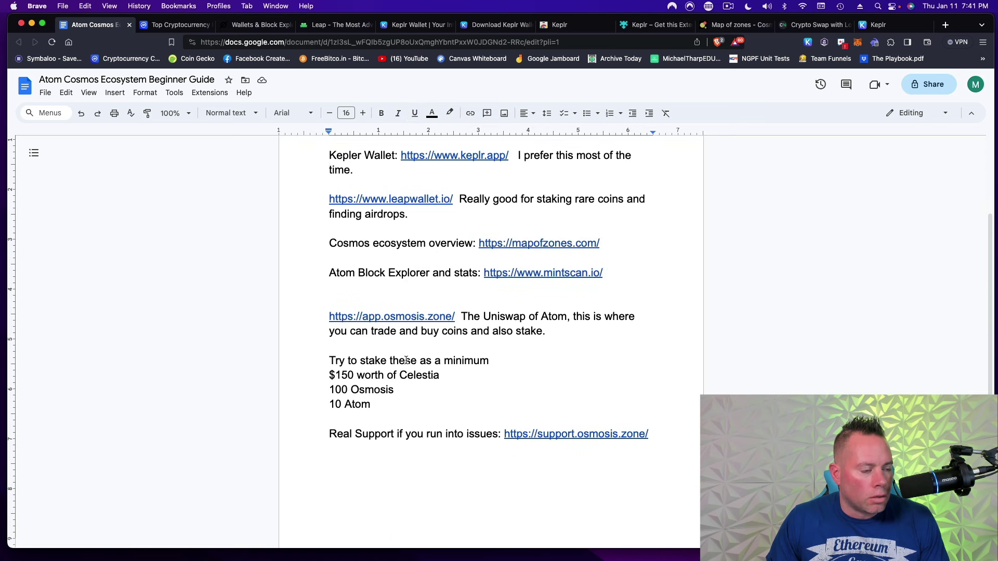
scroll(406, 360, down, 1)
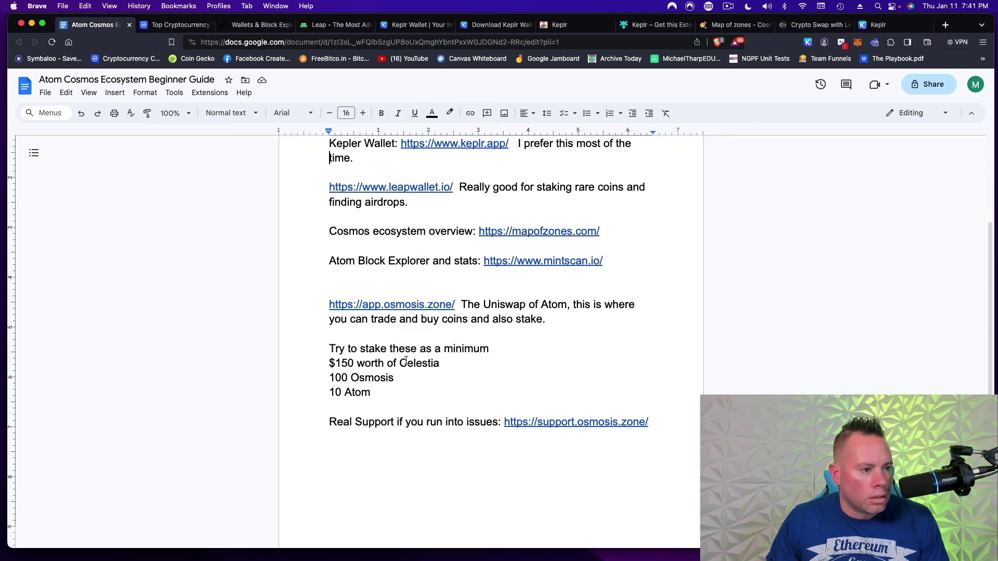
click(425, 305)
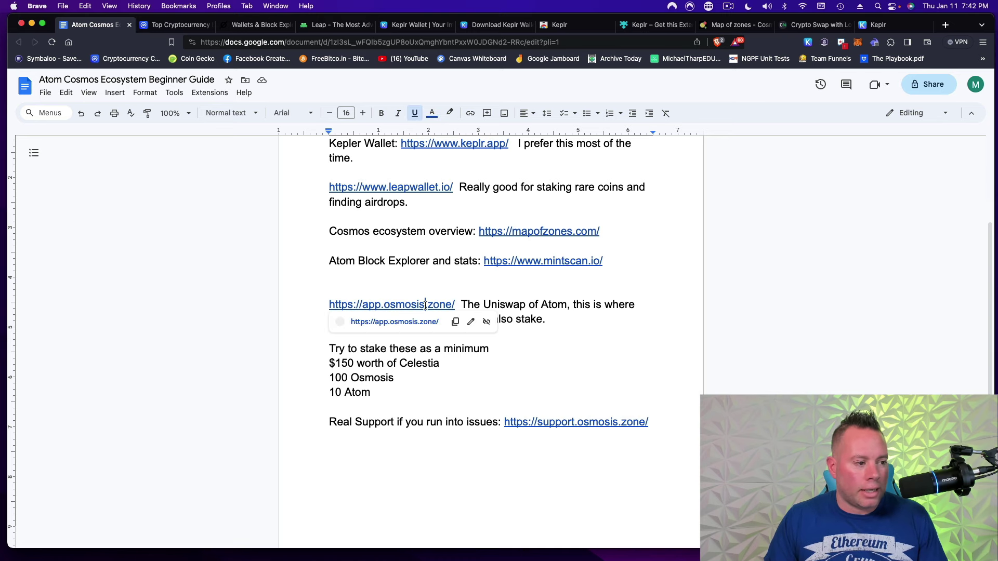
click(416, 322)
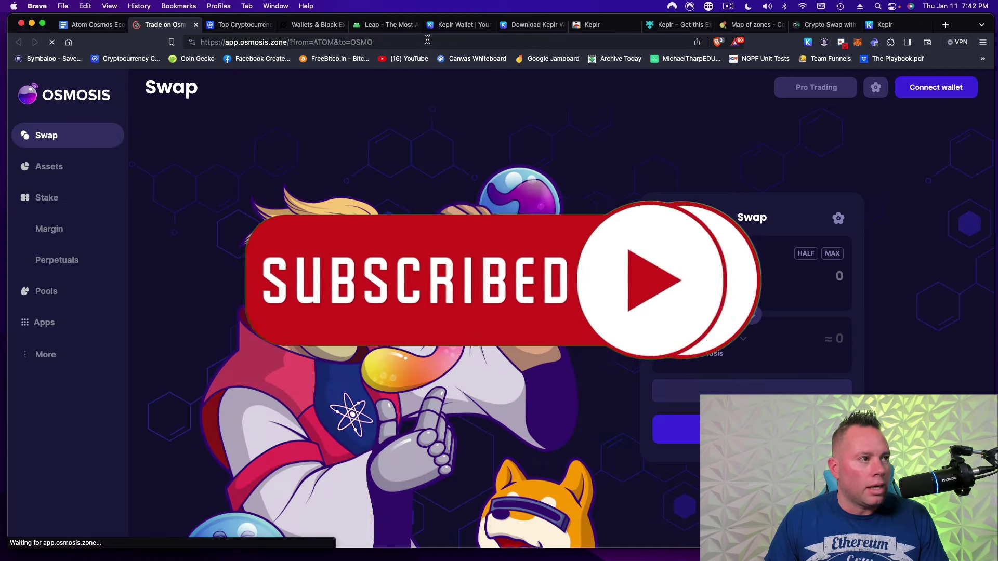
- Go to the open Map of Zones page, inspect the 3D Cosmos network map, and display it in 2D
click(314, 26)
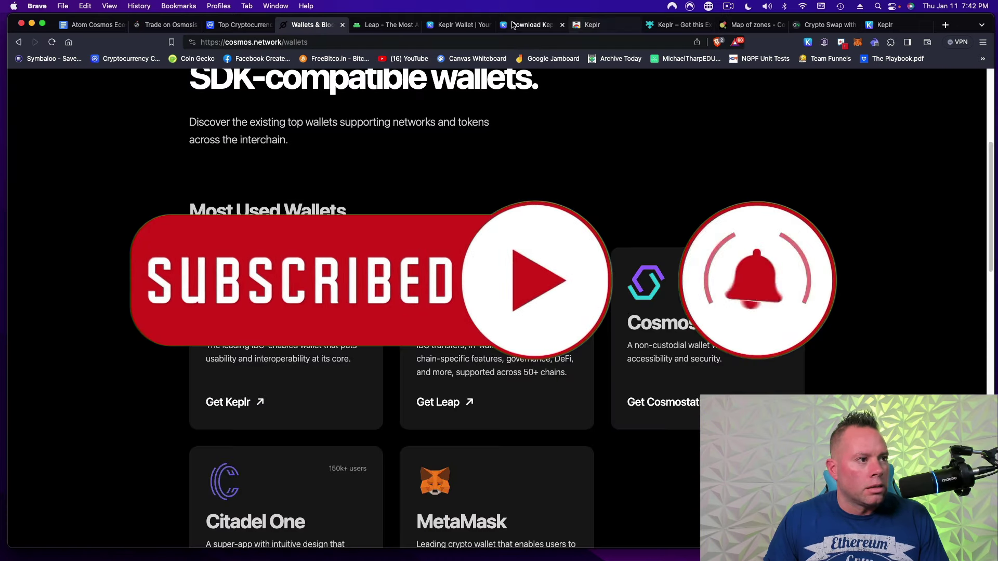
click(670, 26)
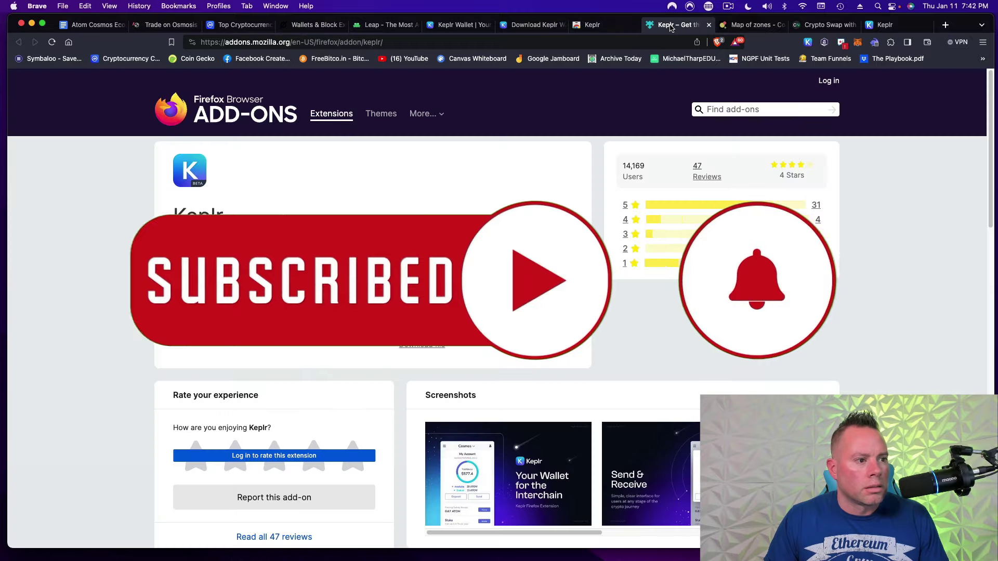
click(751, 25)
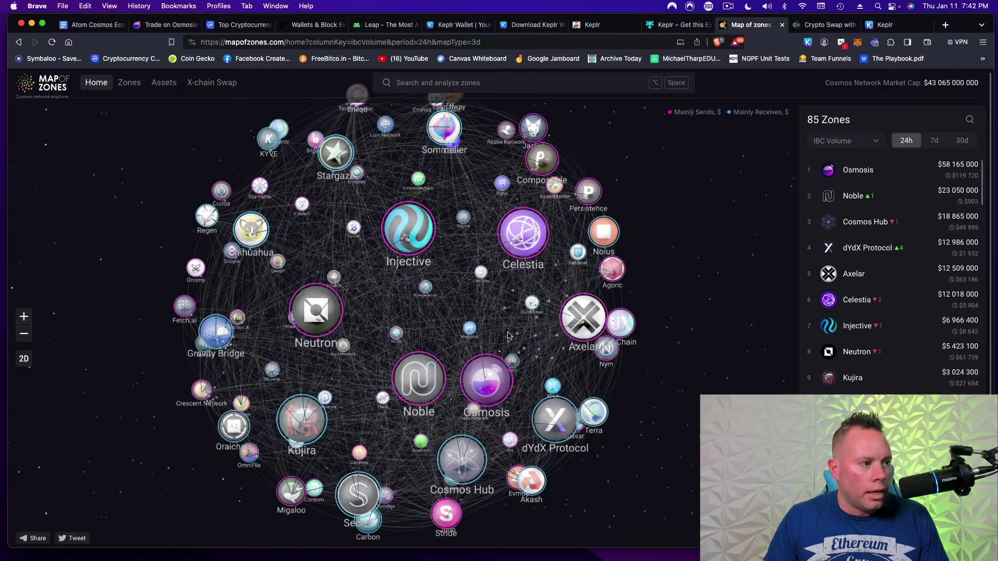
drag(435, 326, 383, 234)
drag(399, 236, 683, 345)
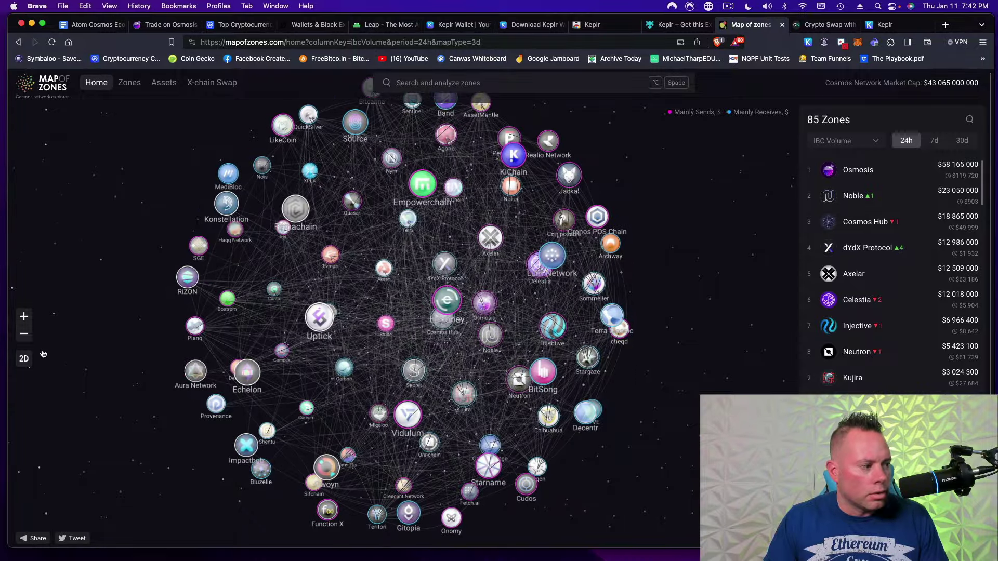
click(24, 358)
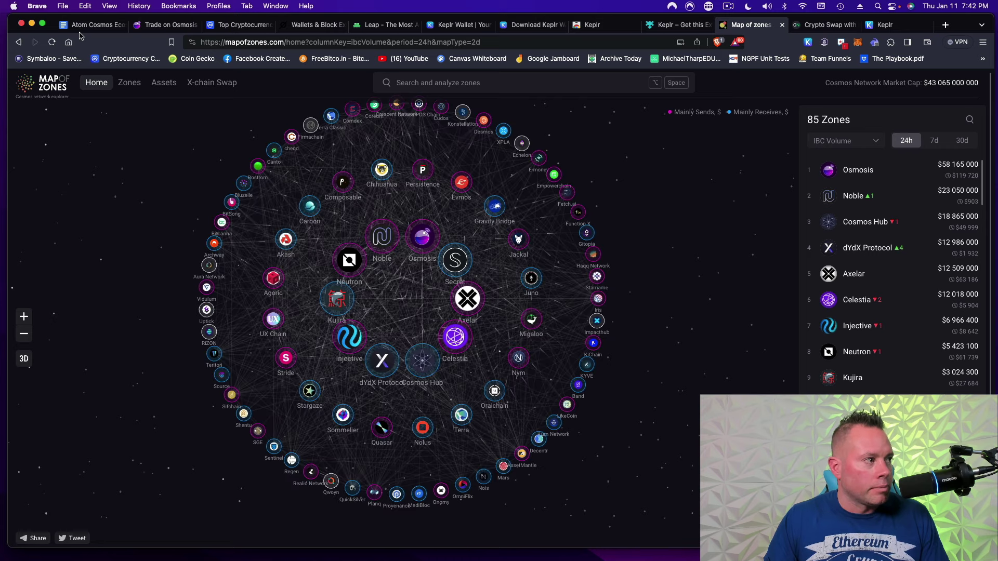
- Open Osmosis from the beginner guide document and connect the installed Keplr wallet, approving the connection and dismissing the staking announcement
click(104, 25)
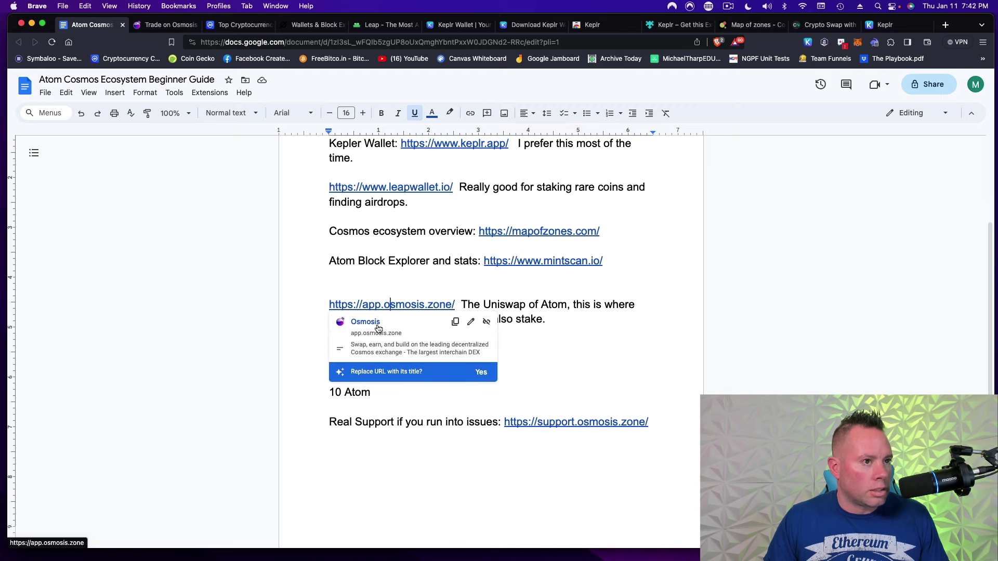
click(391, 325)
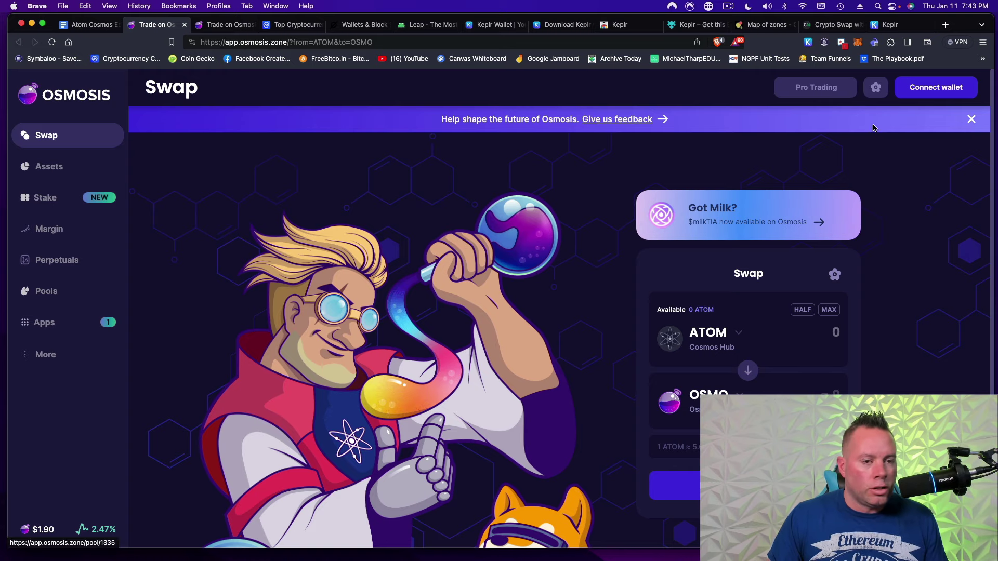
click(934, 91)
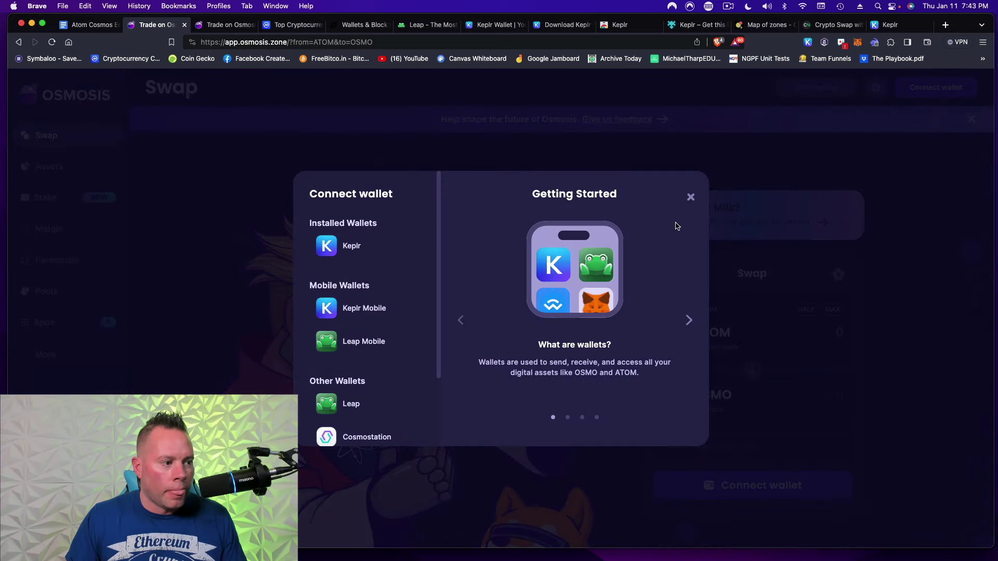
click(347, 252)
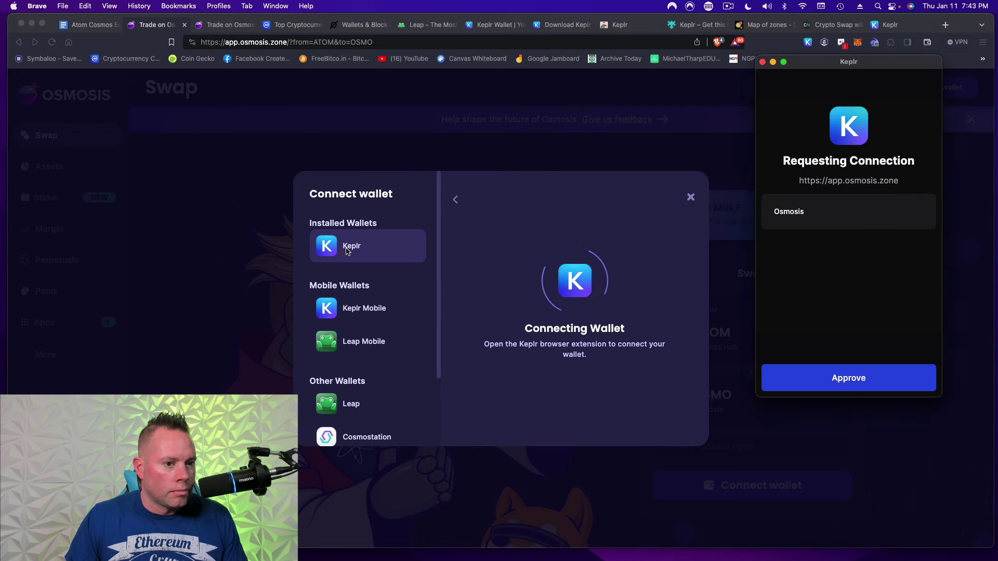
click(861, 383)
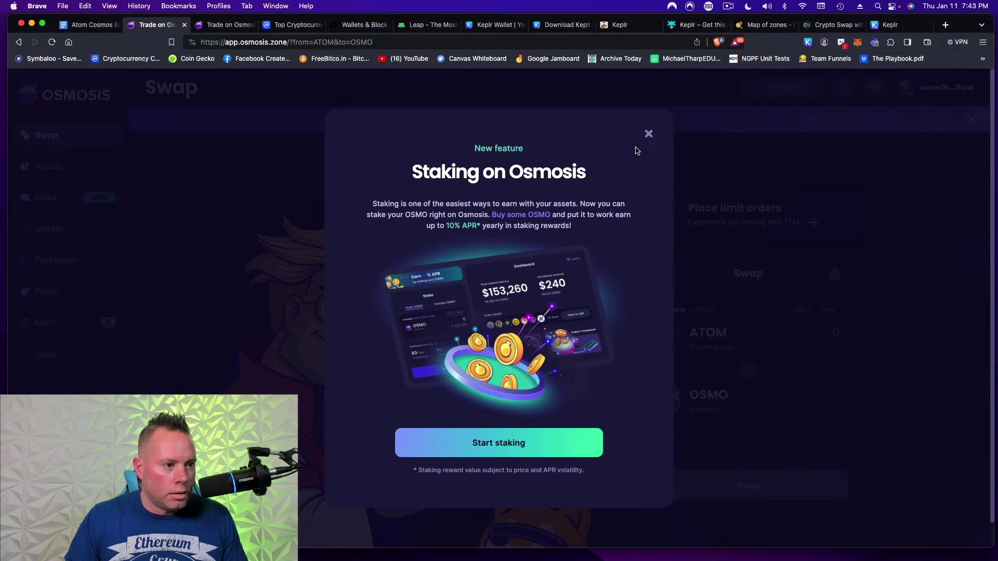
click(648, 134)
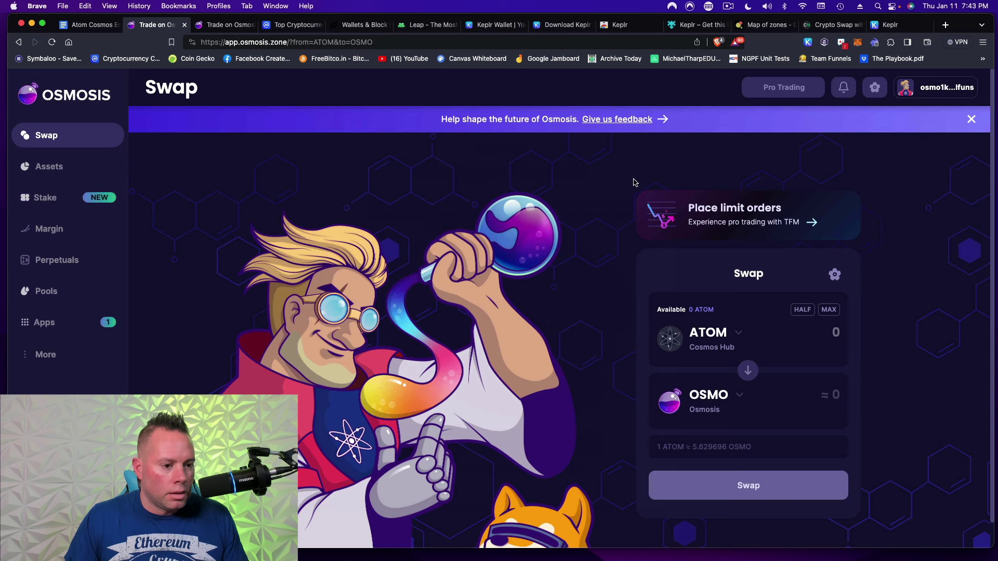
- Review the asset balances and the OSMO details on Osmosis, and check the total available funds in the Keplr wallet
click(54, 168)
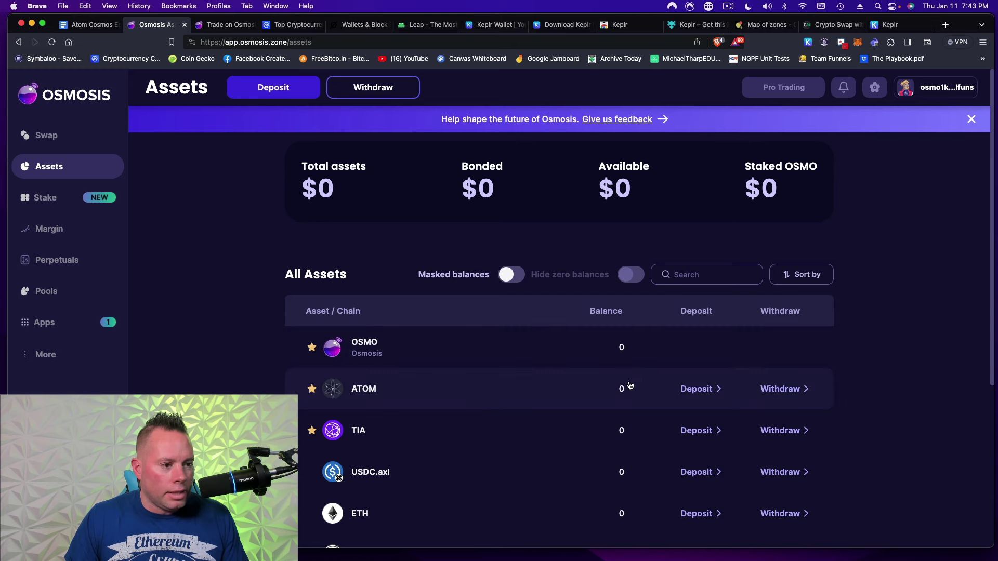
scroll(626, 387, down, 5)
scroll(621, 389, up, 5)
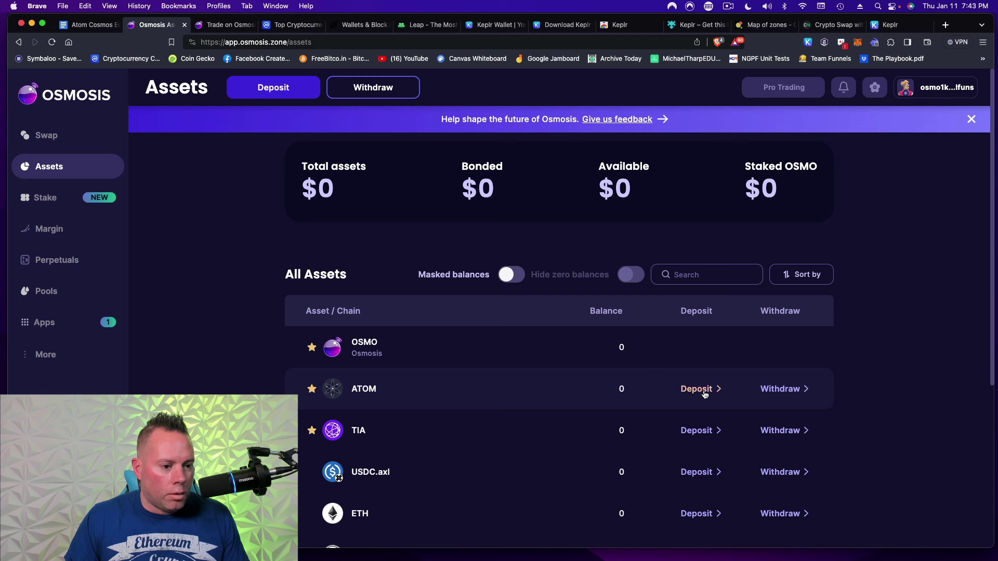
click(808, 43)
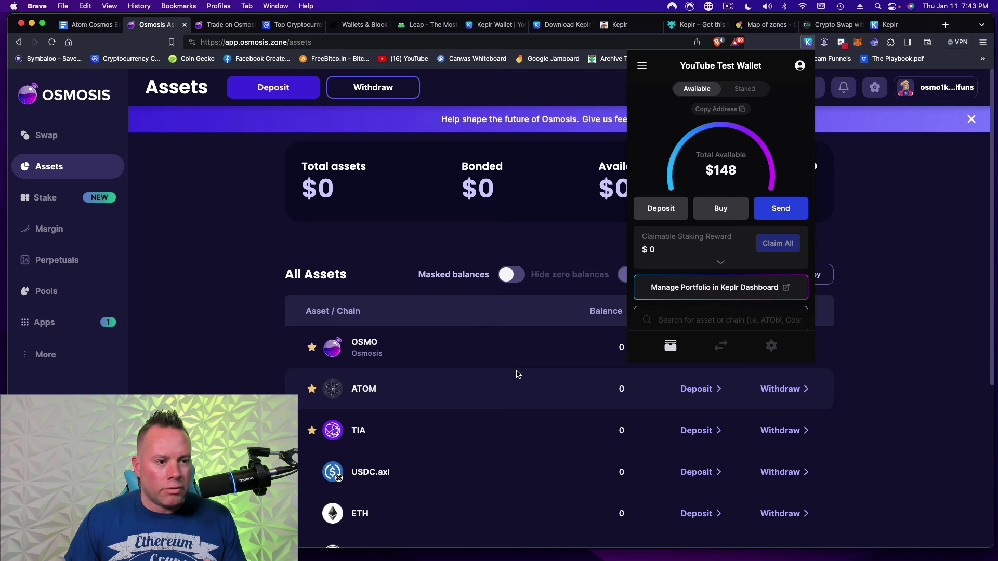
click(871, 390)
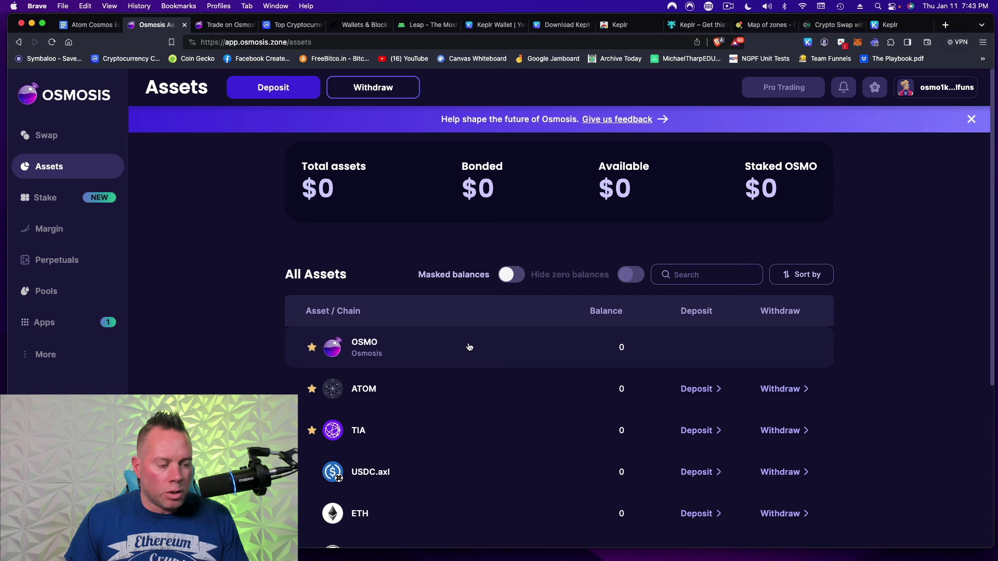
click(686, 346)
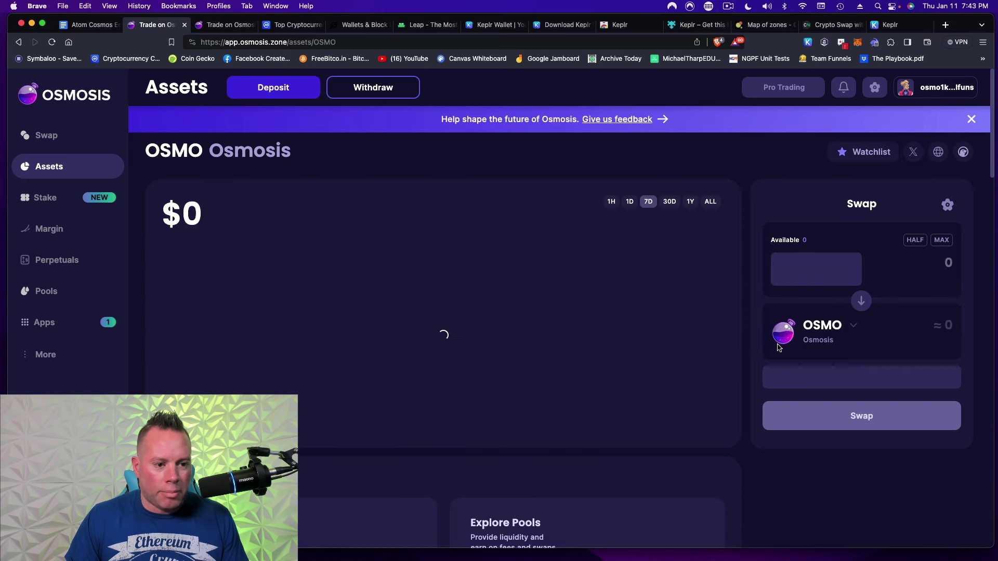
click(20, 42)
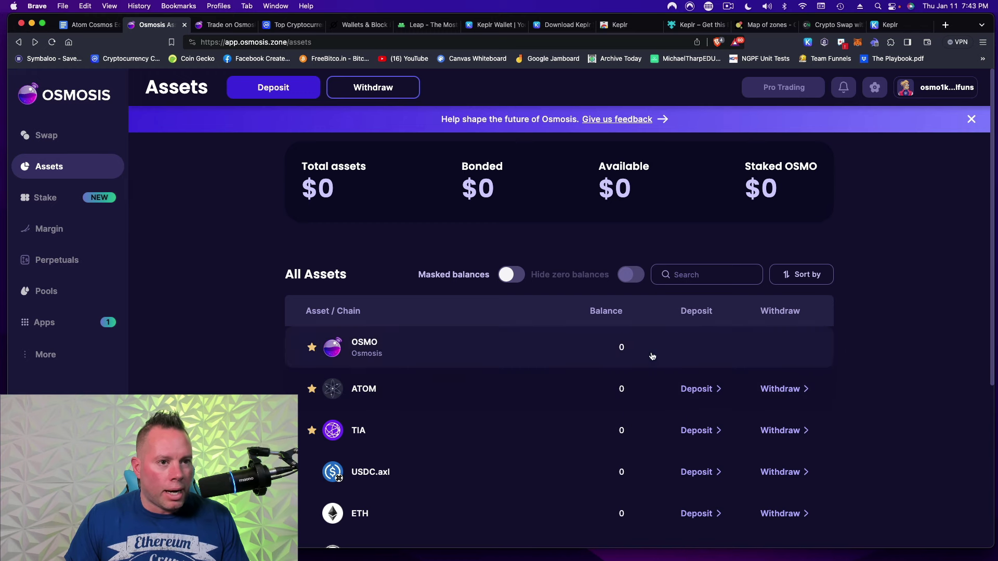
- Swap 1 ATOM on Cosmos Hub for OSMO on Osmosis within the Keplr wallet, approve the transaction, and dismiss the swap notice
click(807, 42)
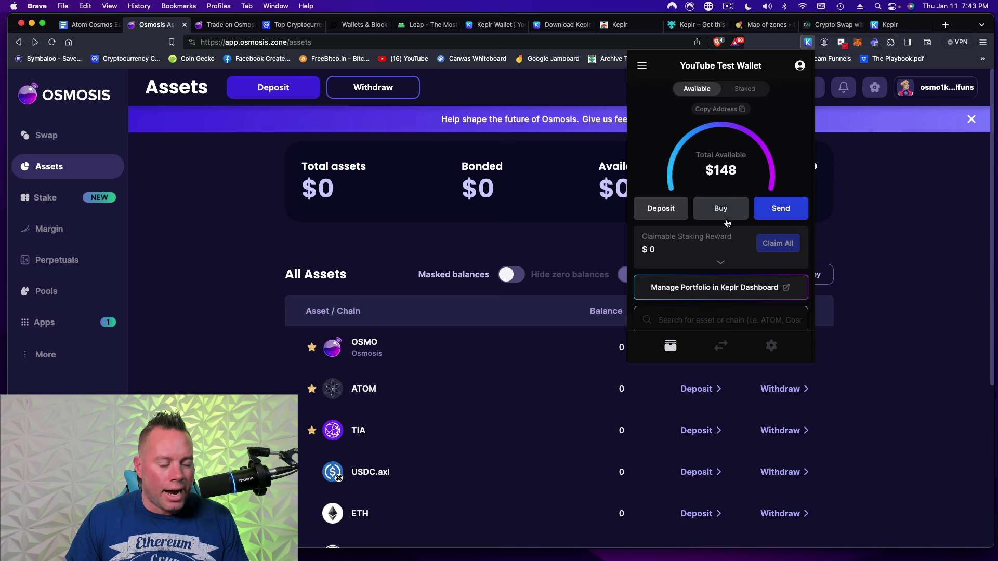
scroll(724, 218, down, 5)
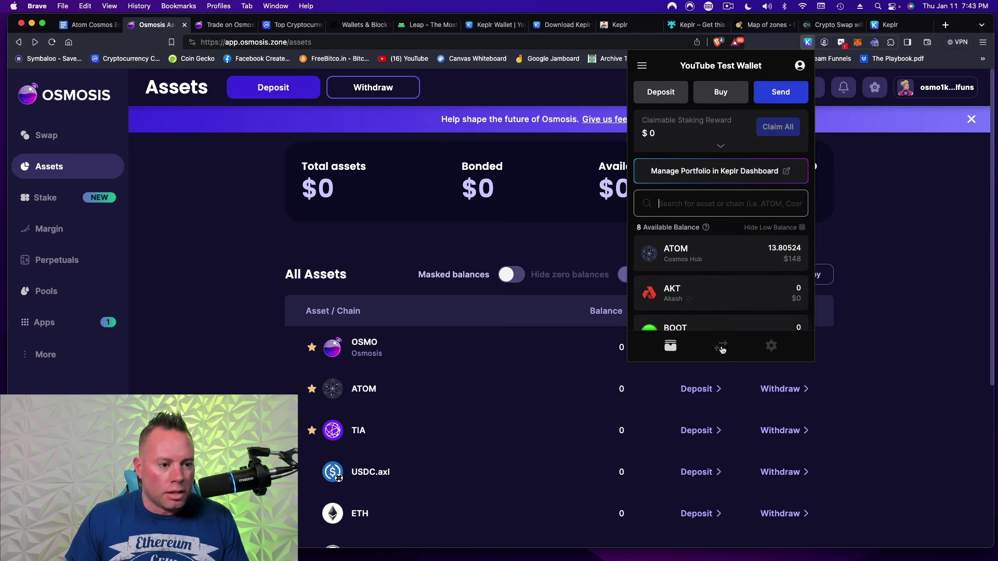
click(722, 347)
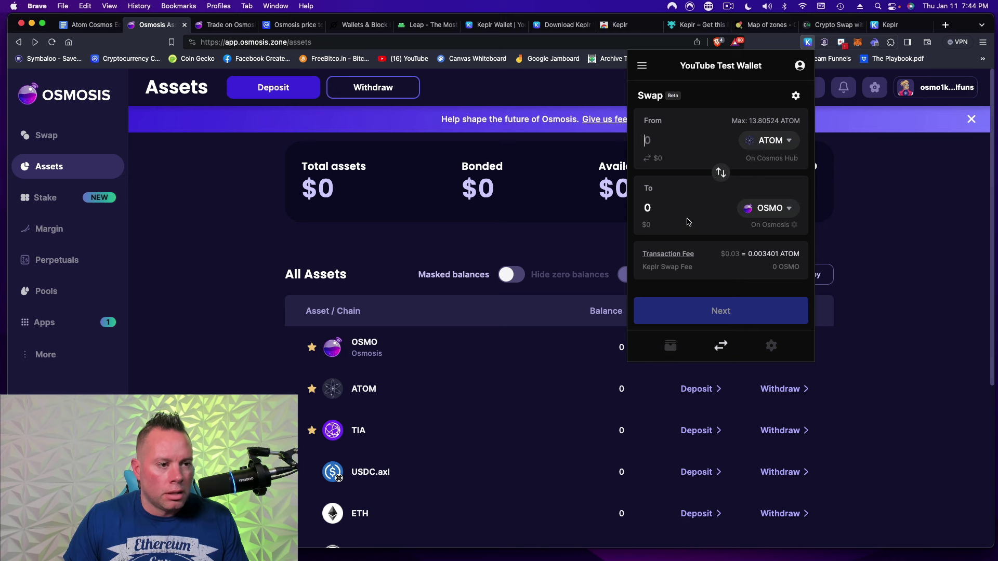
text(1)
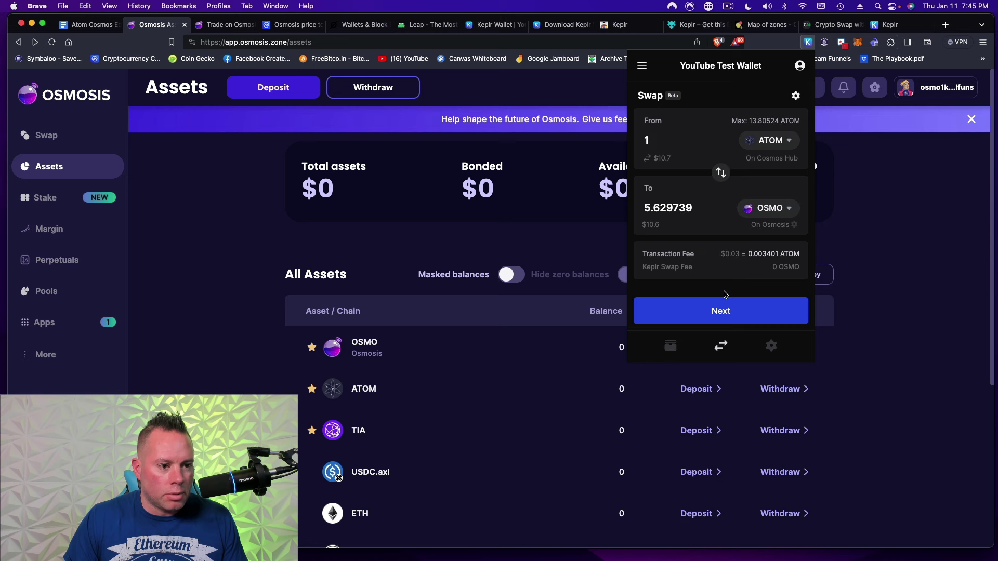
click(719, 311)
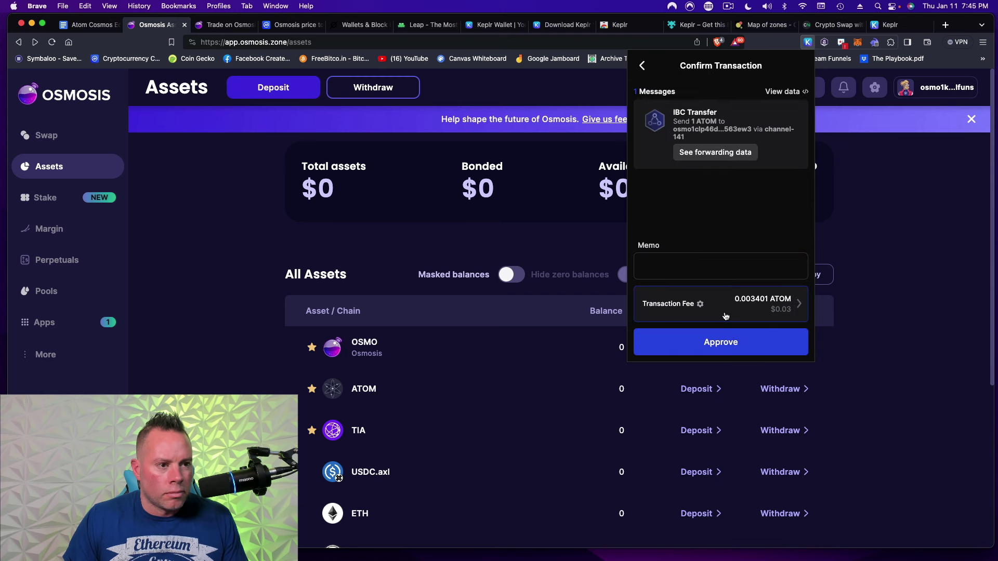
click(723, 341)
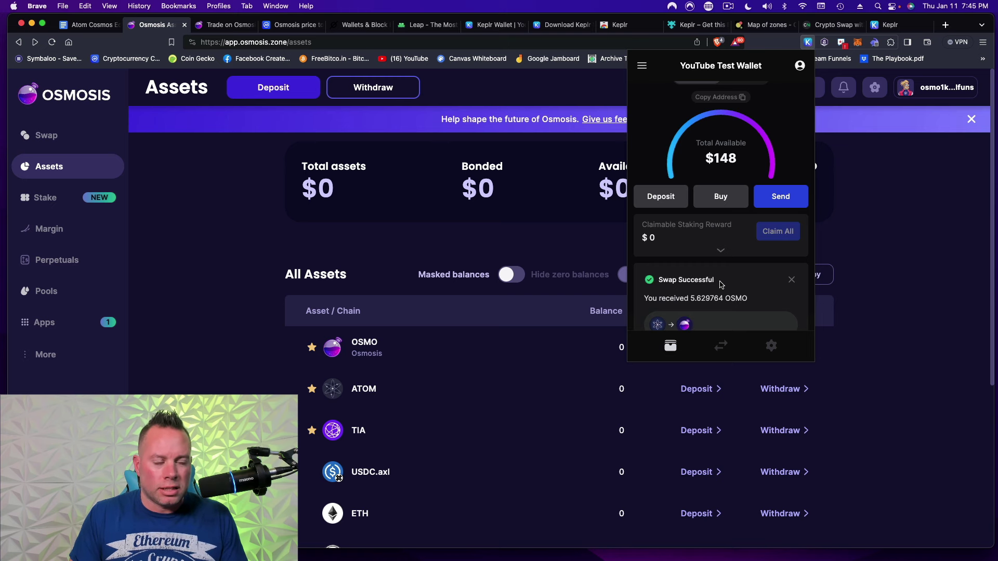
click(791, 280)
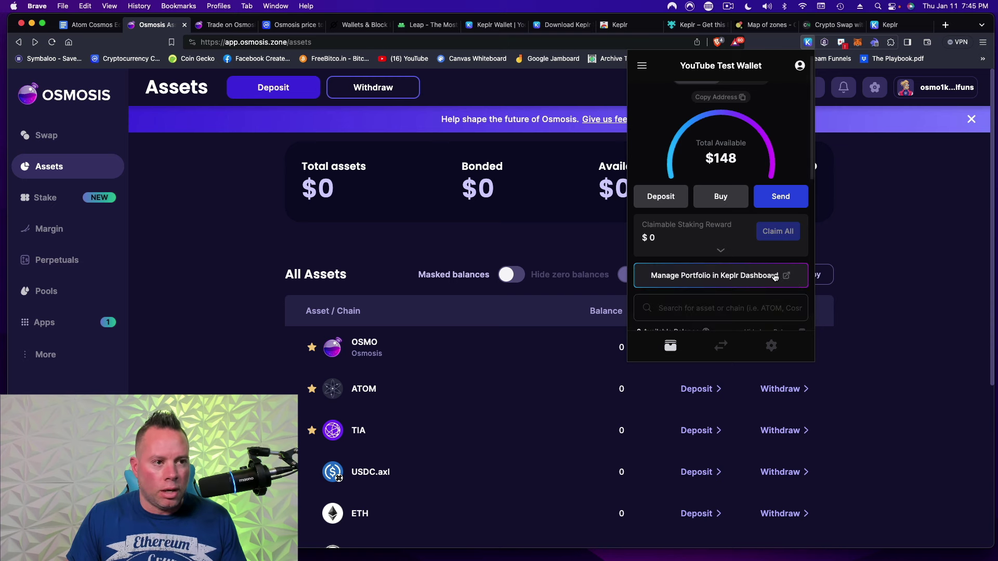
- Check the ATOM and OSMO balances in the Keplr wallet and reload the Osmosis assets page to update its balances
scroll(754, 265, down, 5)
scroll(731, 260, up, 3)
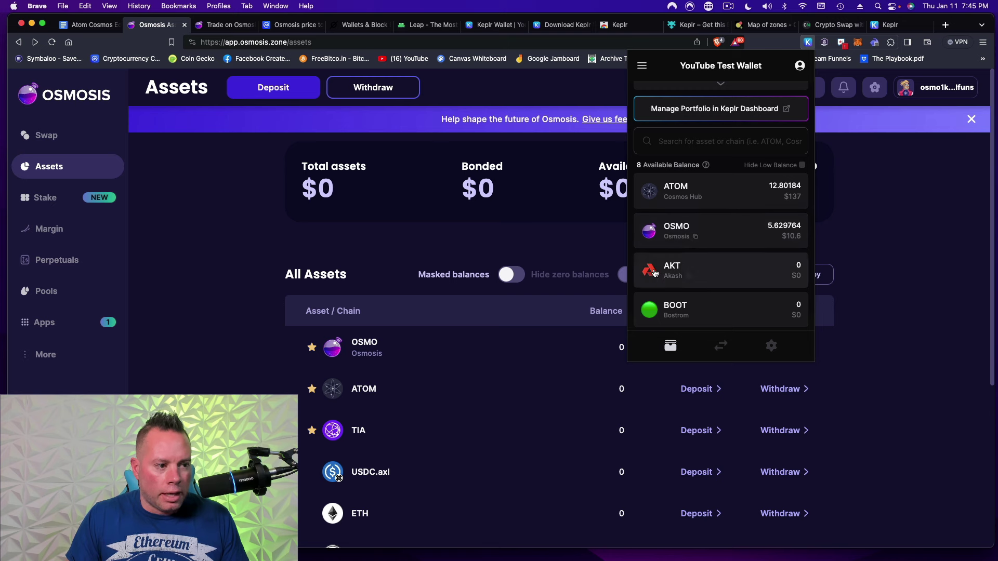
click(462, 213)
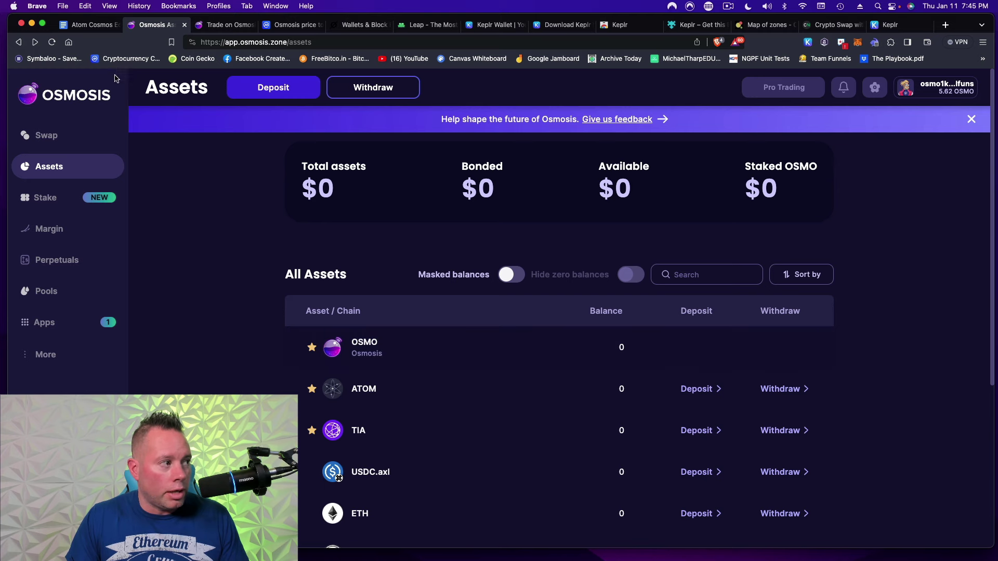
click(53, 43)
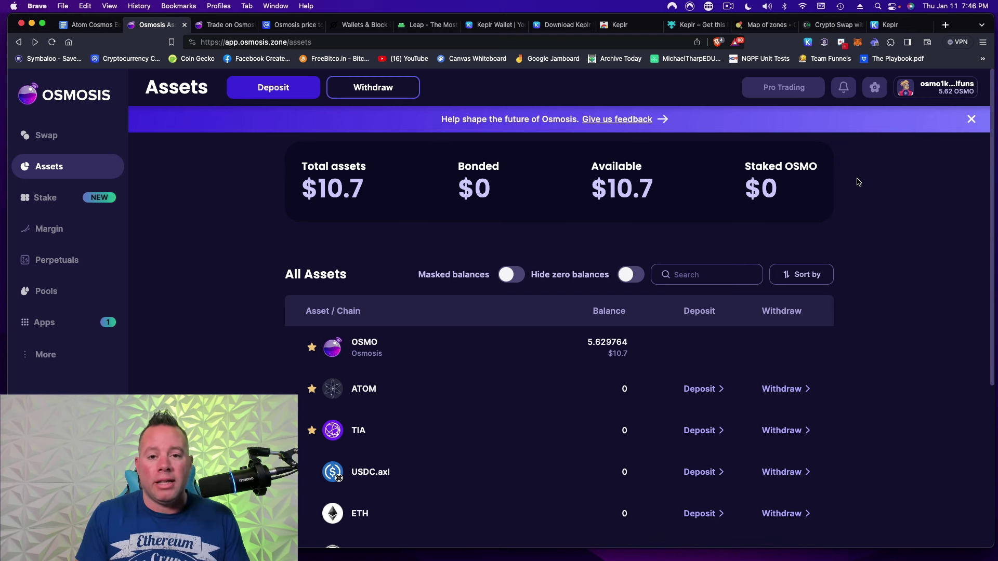
click(808, 43)
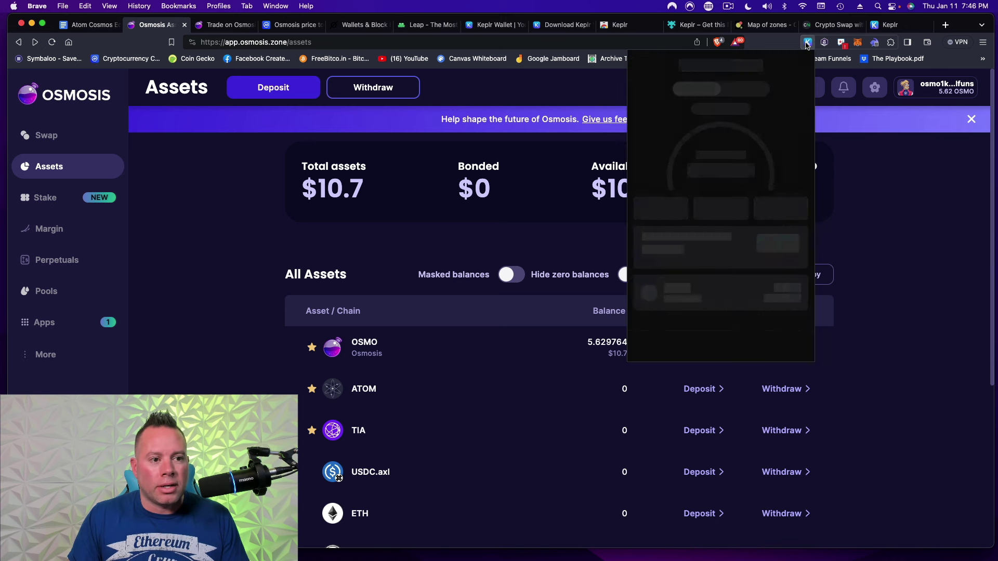
scroll(722, 291, down, 3)
click(720, 345)
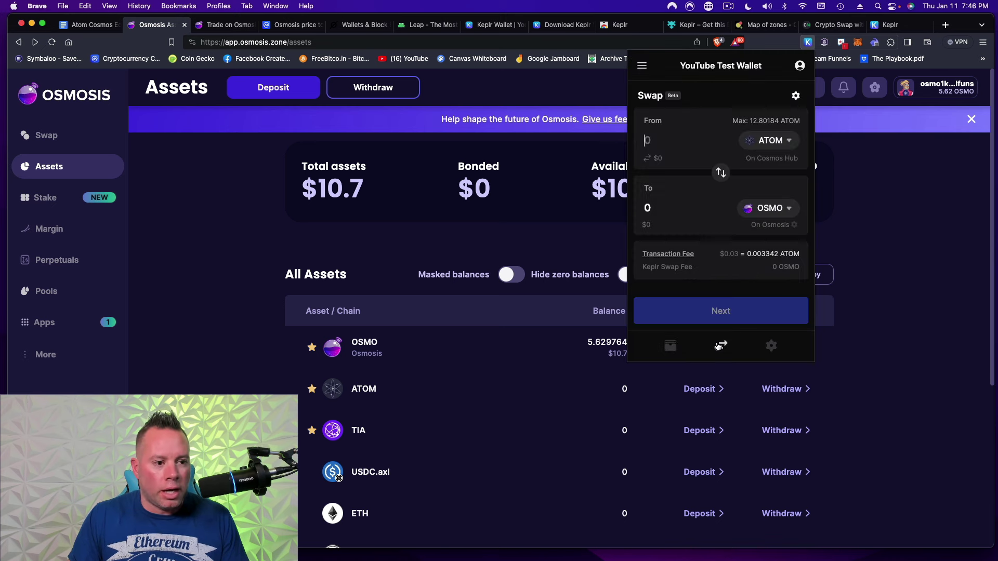
text(1)
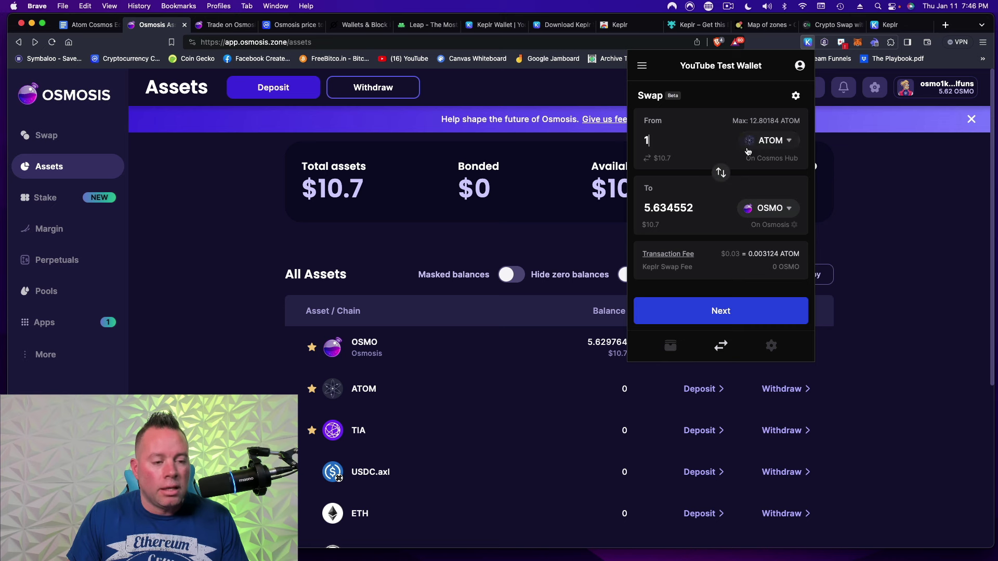
click(919, 240)
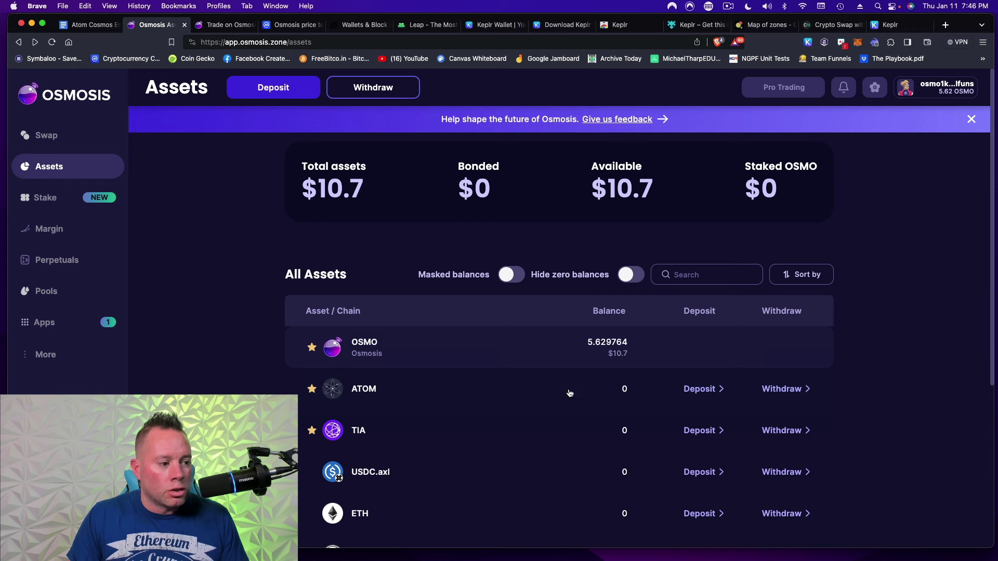
- Deposit 12 ATOM from Cosmos Hub to Osmosis, approving the Cosmos Hub connection and the IBC transfer in Keplr
click(694, 390)
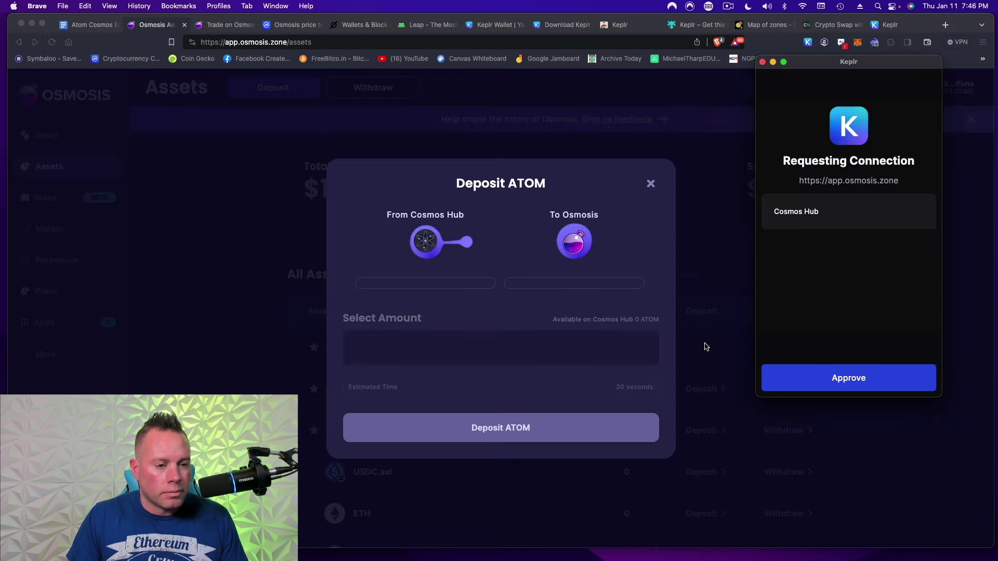
click(850, 379)
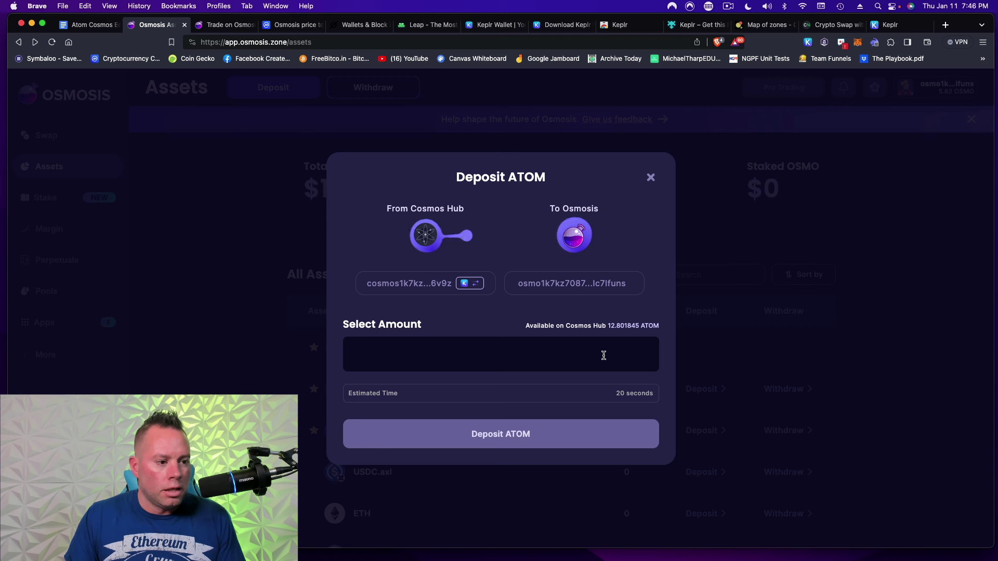
click(515, 354)
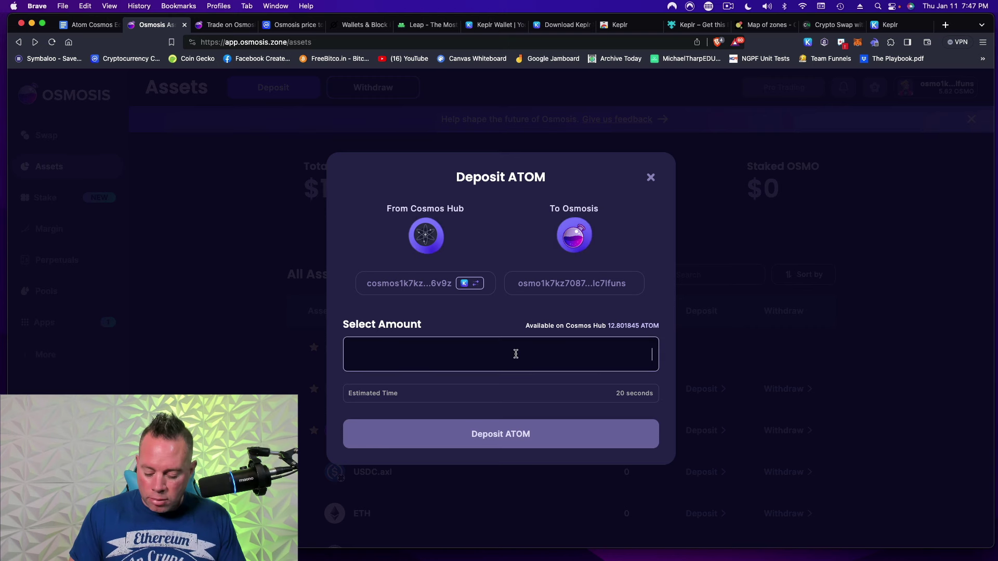
text(12)
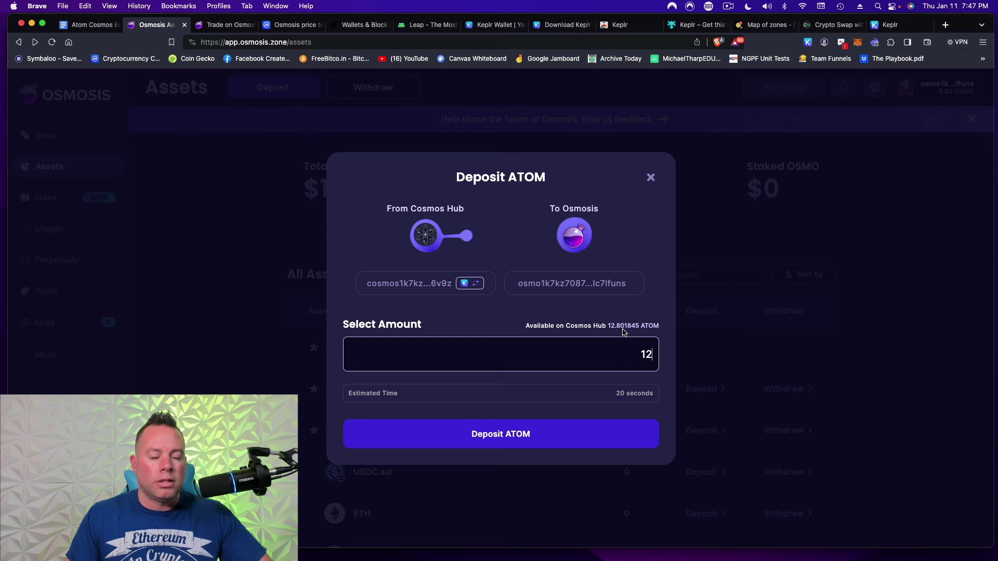
click(513, 434)
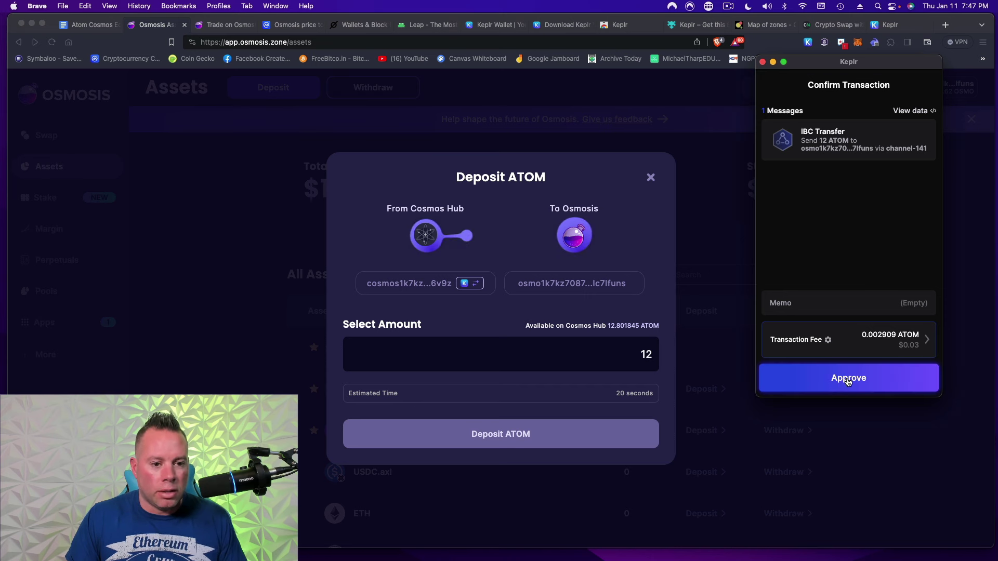
click(848, 382)
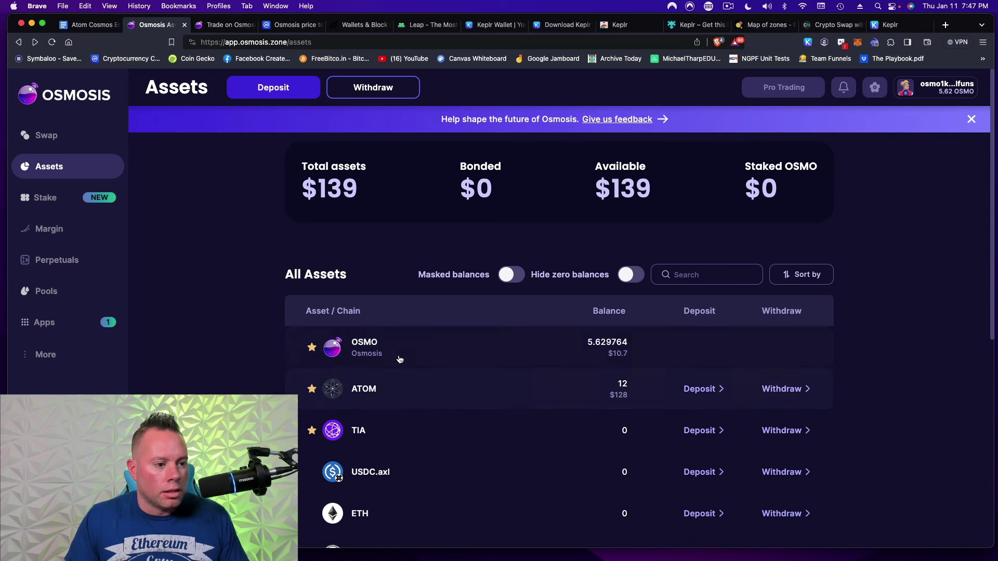
- Open the Osmosis swap page and choose TIA (Celestia) as the token to receive for ATOM
click(48, 136)
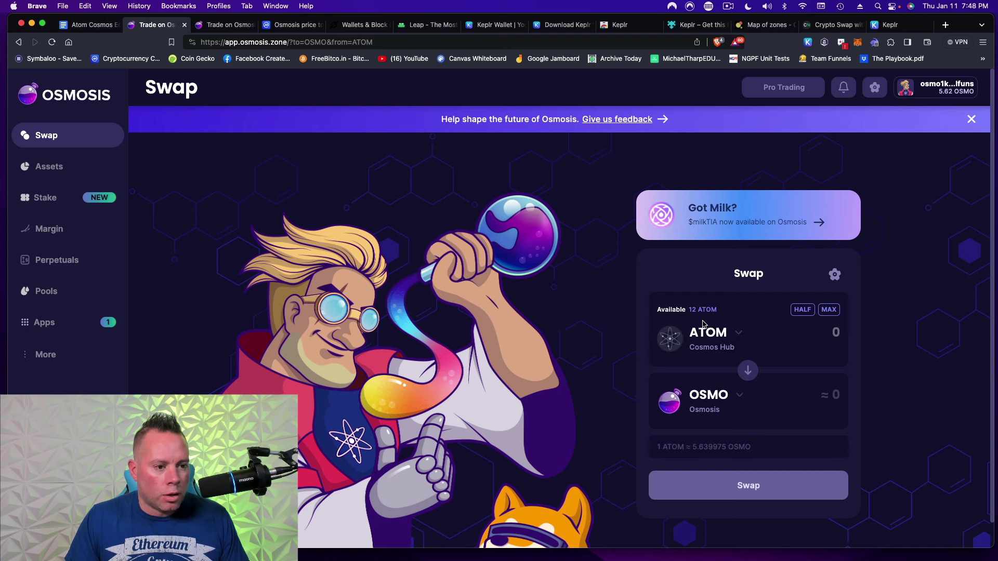
click(738, 397)
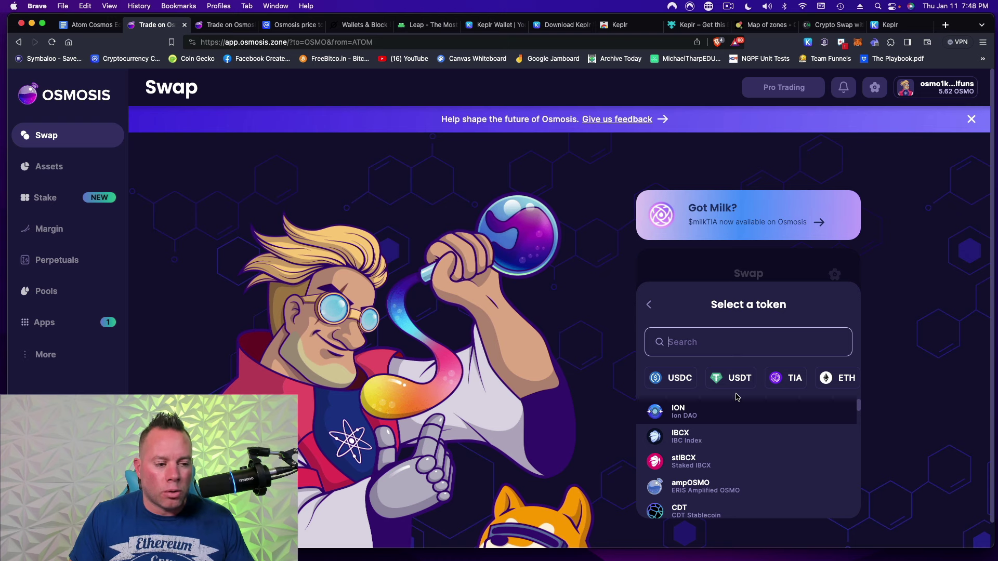
text(tia)
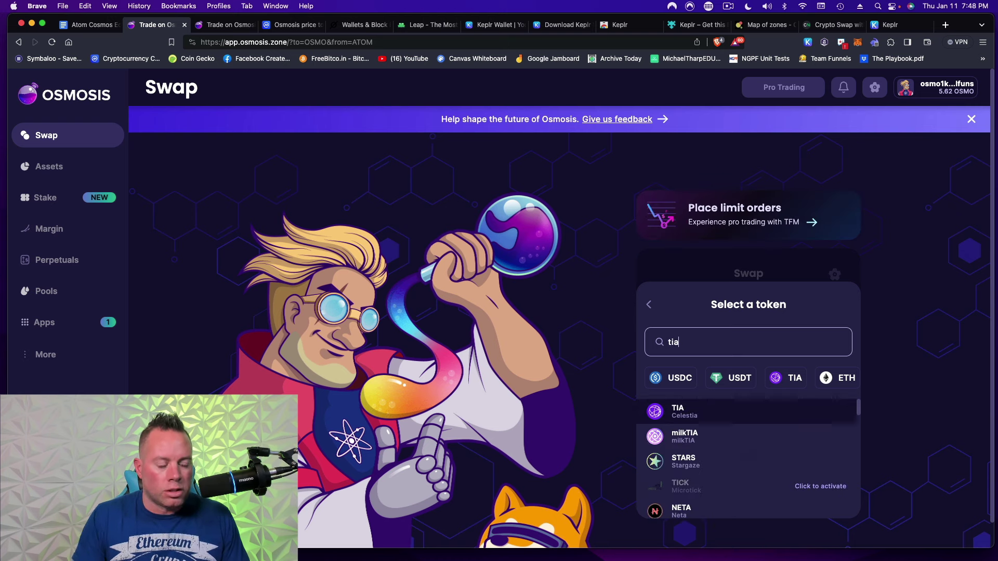
click(684, 413)
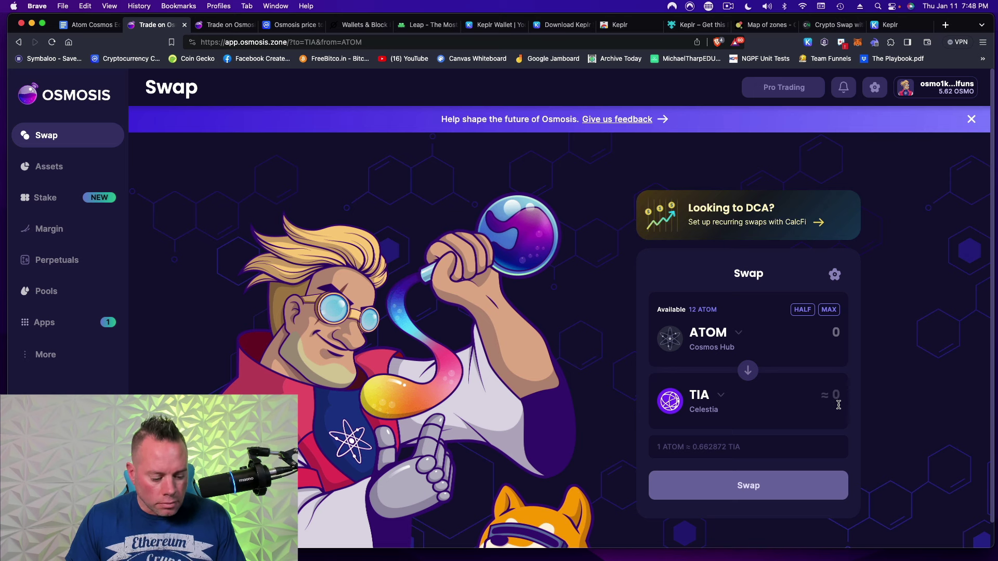
- Swap 3.1 ATOM for TIA, approving the transaction in Keplr, and check the resulting balances on the assets page
click(820, 338)
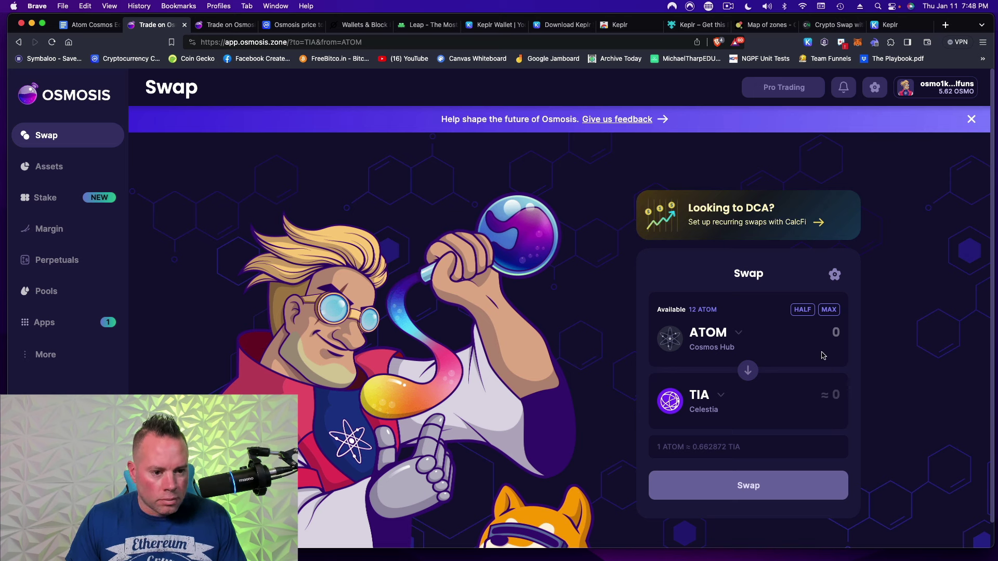
triple_click(834, 394)
click(833, 335)
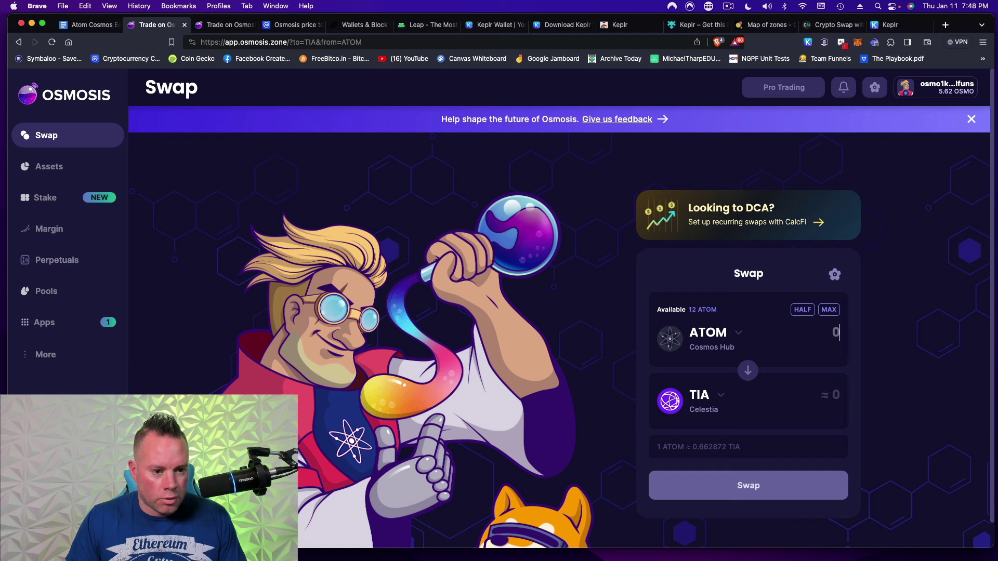
text(3)
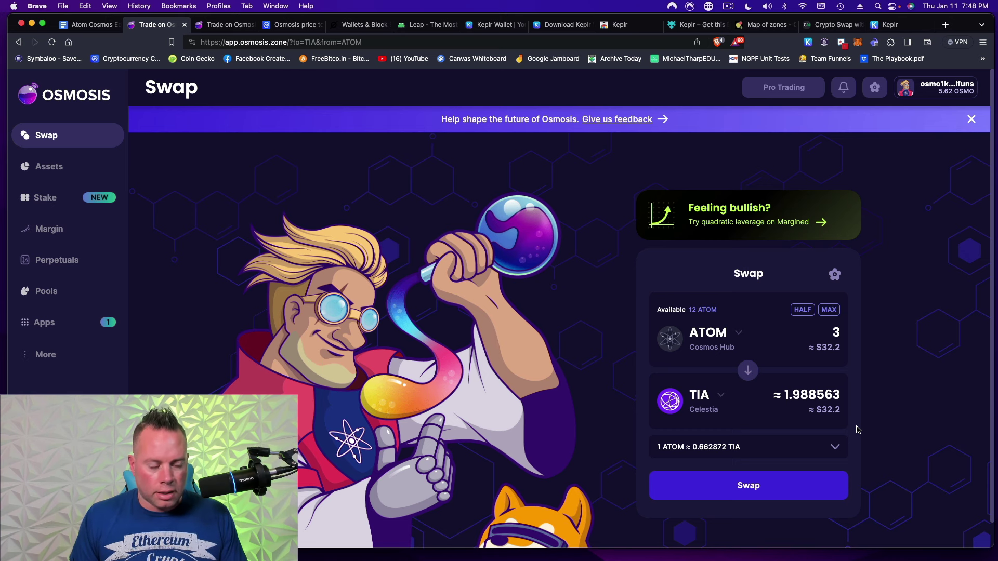
text(.)
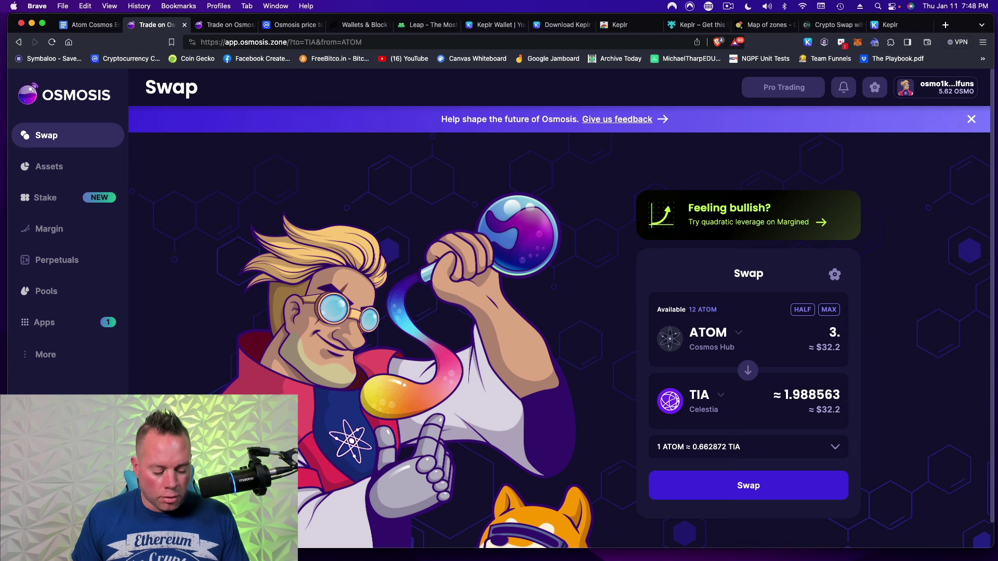
text(1)
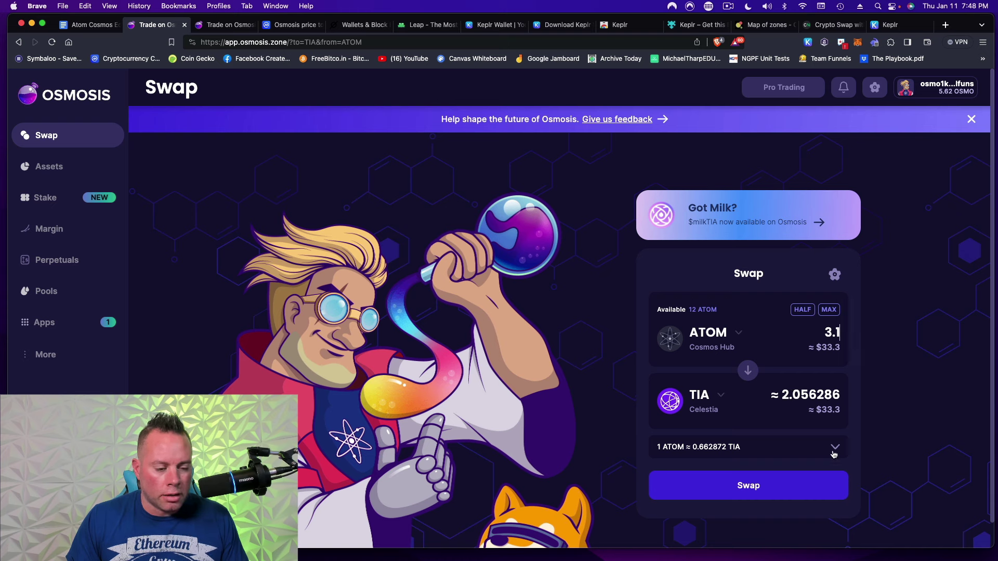
click(742, 486)
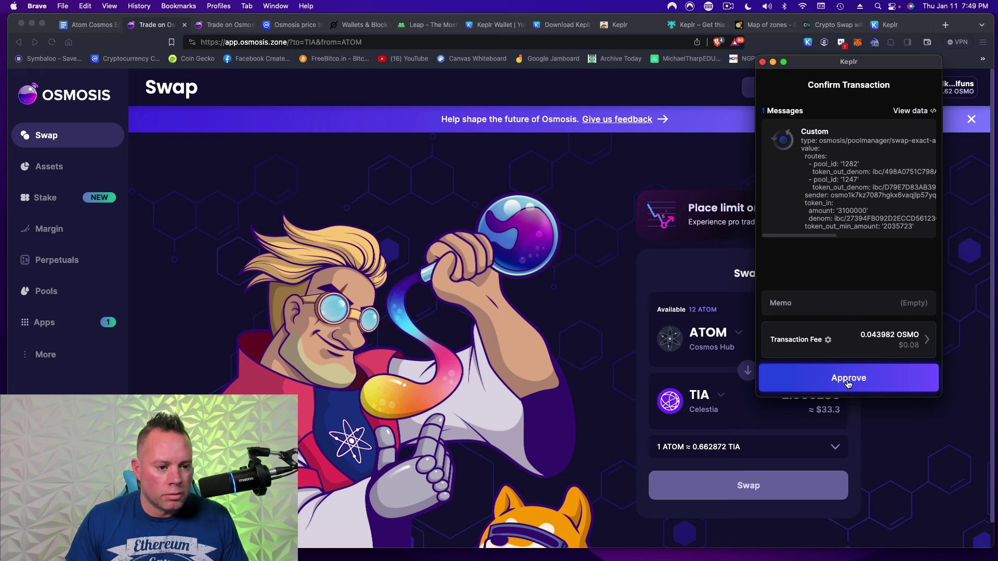
click(848, 383)
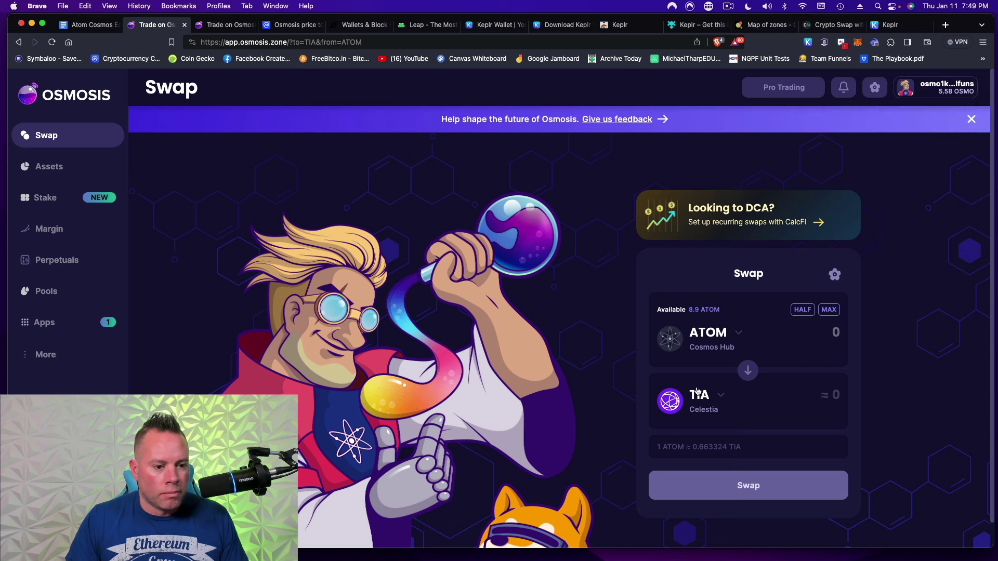
click(66, 170)
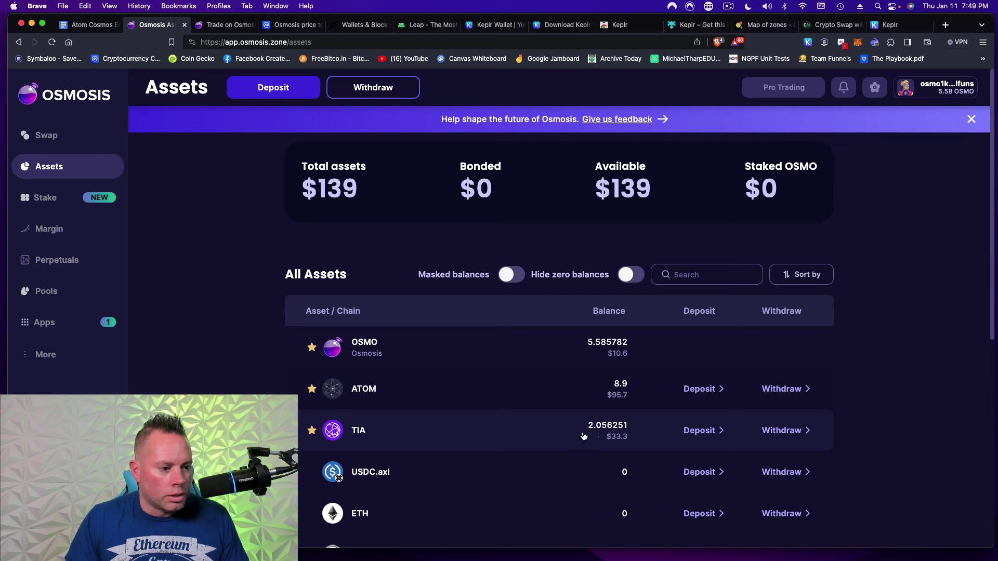
- Swap 2 ATOM for COREUM on Osmosis, approving the transaction in Keplr, and check the resulting asset balances
click(45, 135)
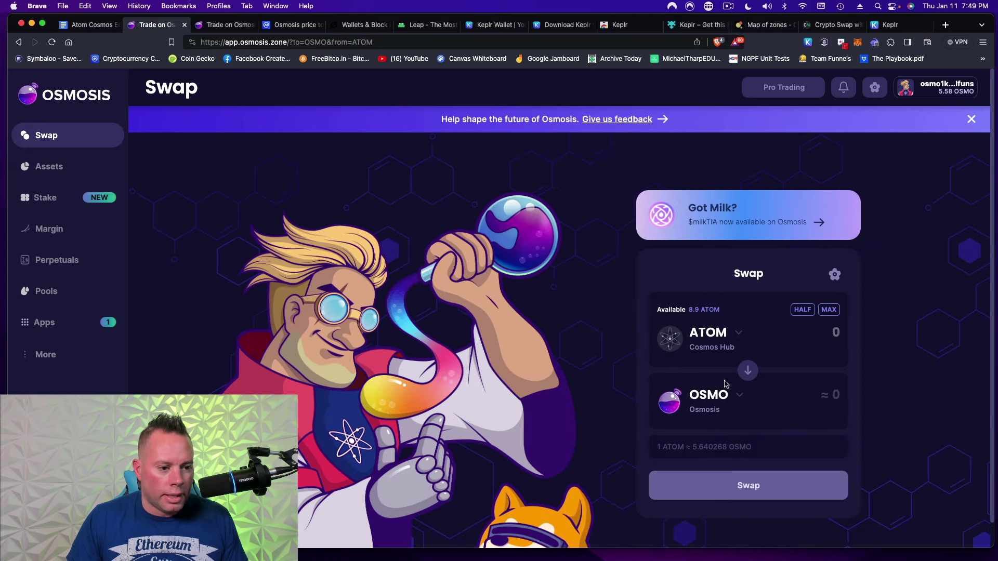
click(740, 398)
text(core)
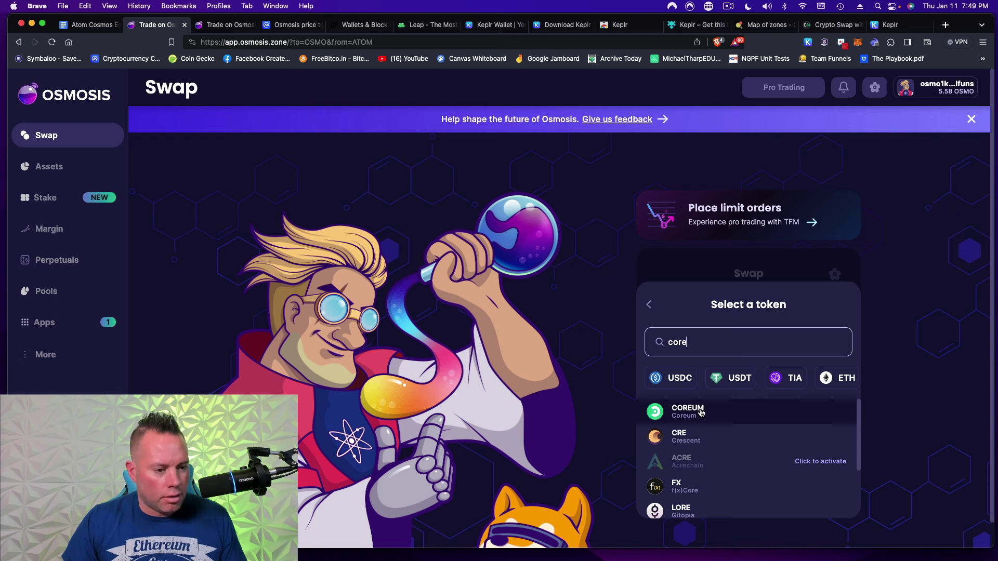
click(701, 412)
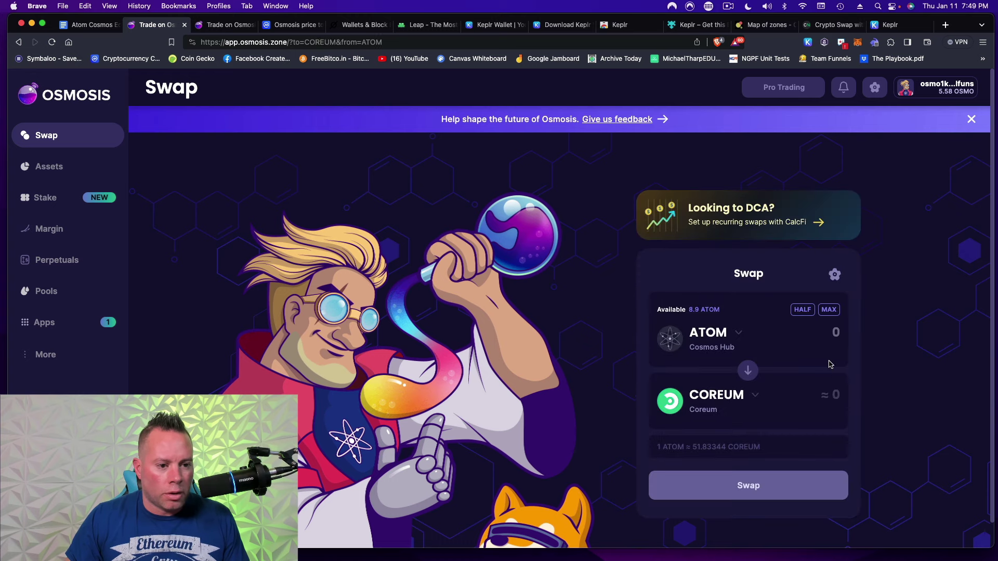
click(834, 338)
text(2)
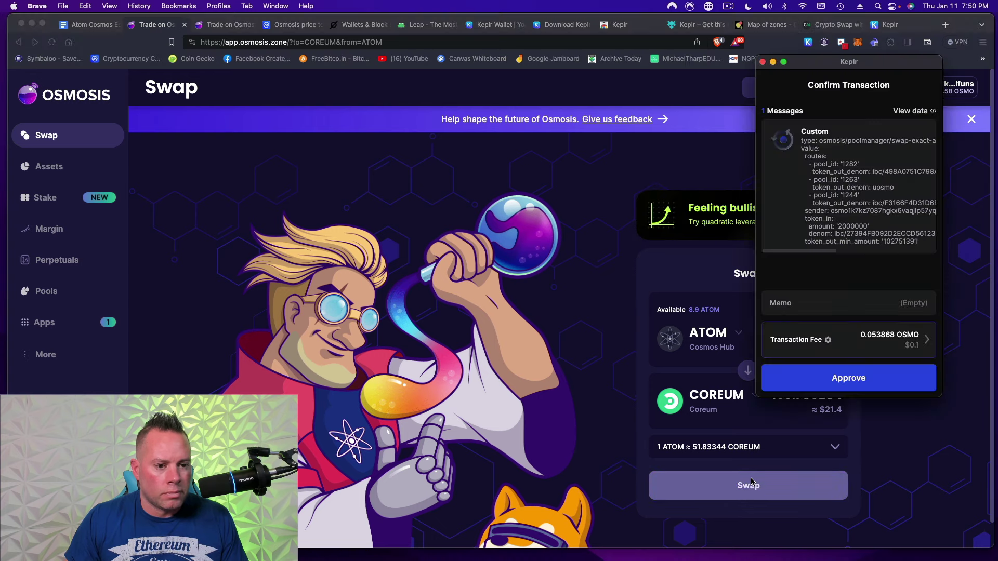
click(849, 380)
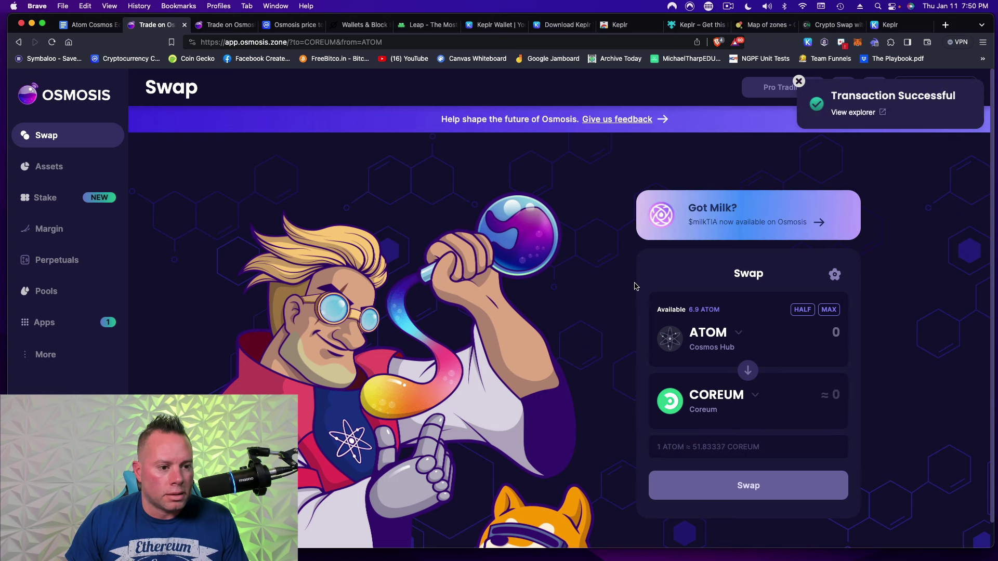
click(60, 167)
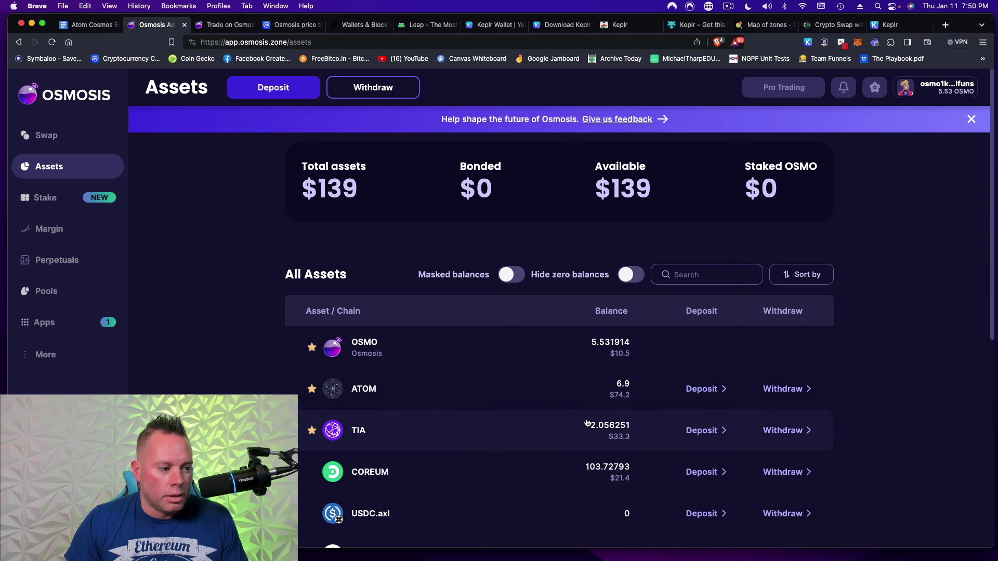
- Review the recommended staking minimums in the Atom Cosmos Ecosystem Beginner Guide and view the OSMO staking page on Osmosis
click(88, 24)
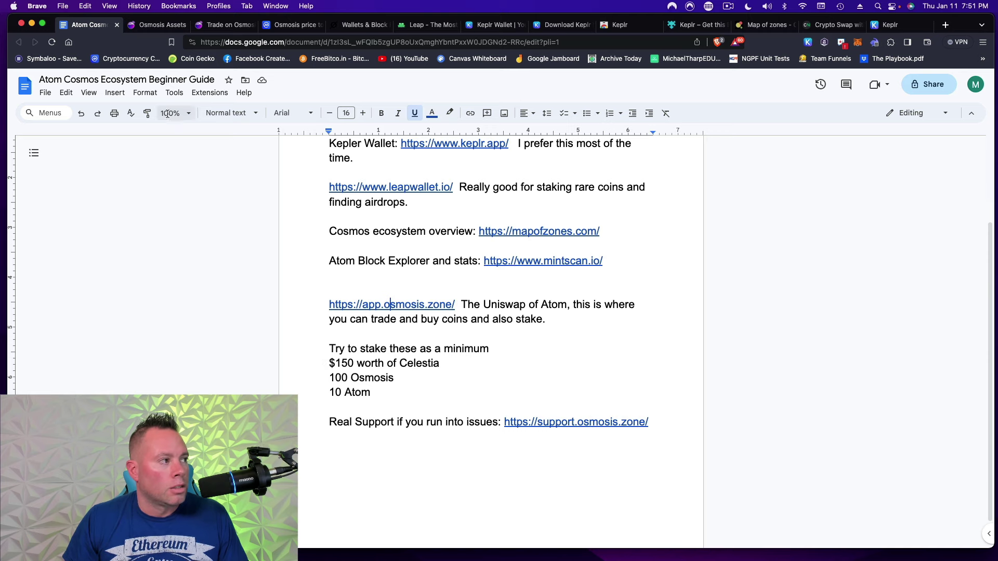
click(158, 26)
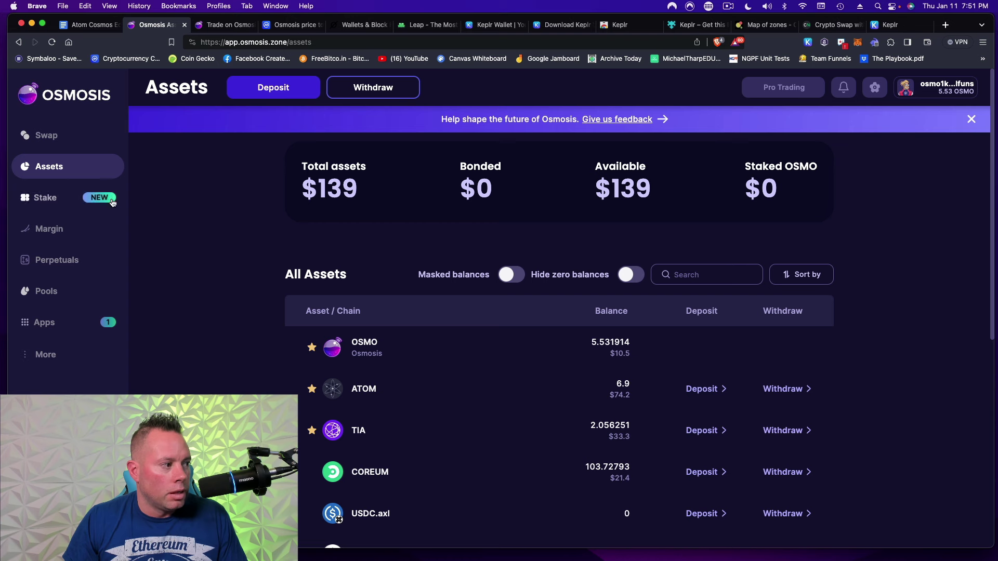
click(51, 201)
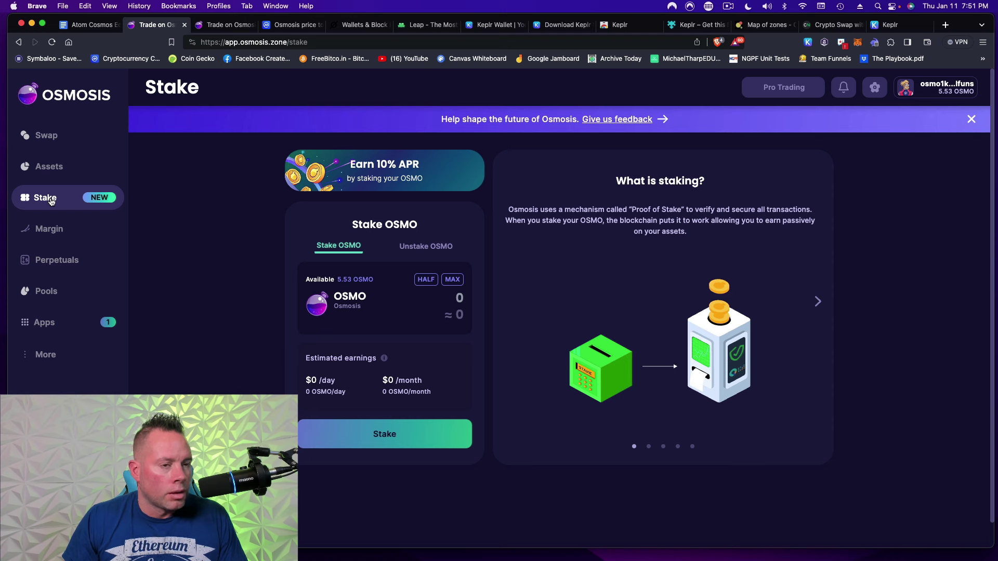
- Open the Keplr Dashboard's staking manager from the wallet's staked view, search for "cel", and select Celestia as the chain
click(808, 42)
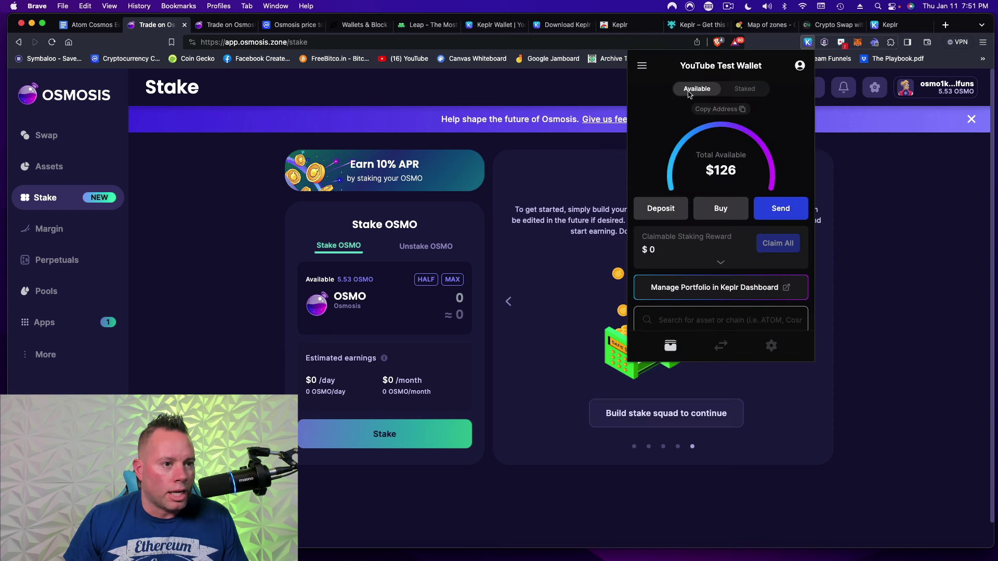
click(743, 86)
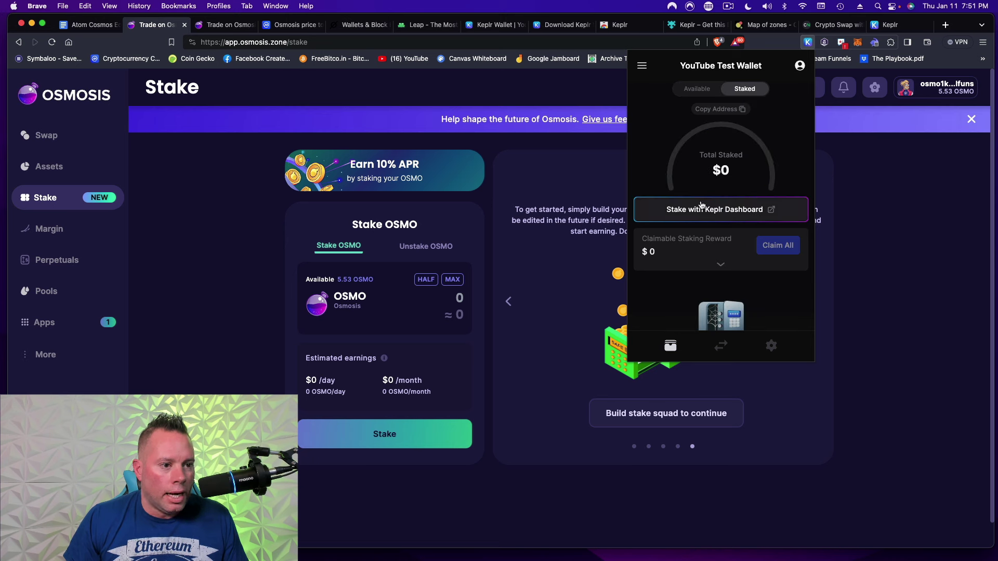
click(743, 211)
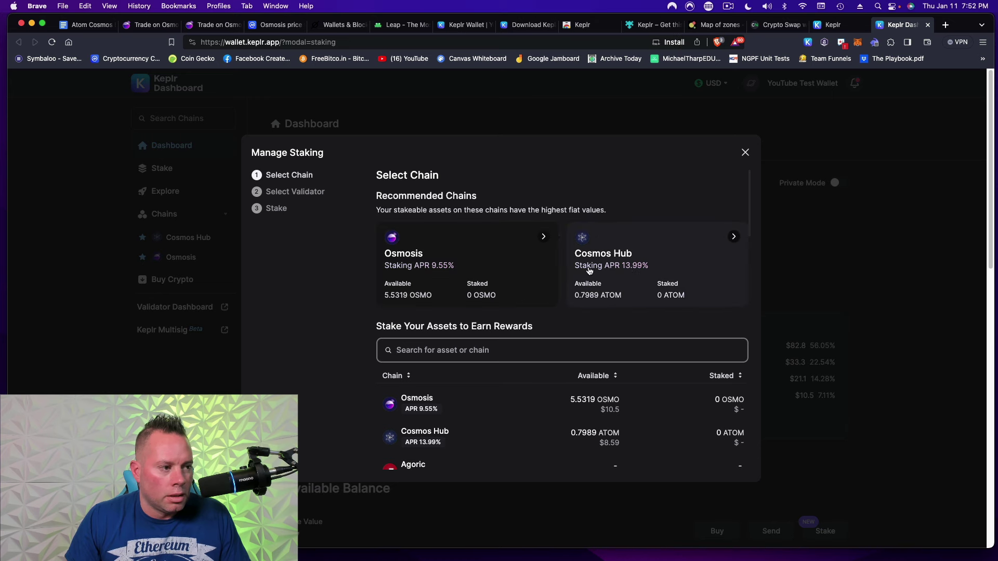
scroll(528, 272, down, 3)
scroll(525, 275, up, 2)
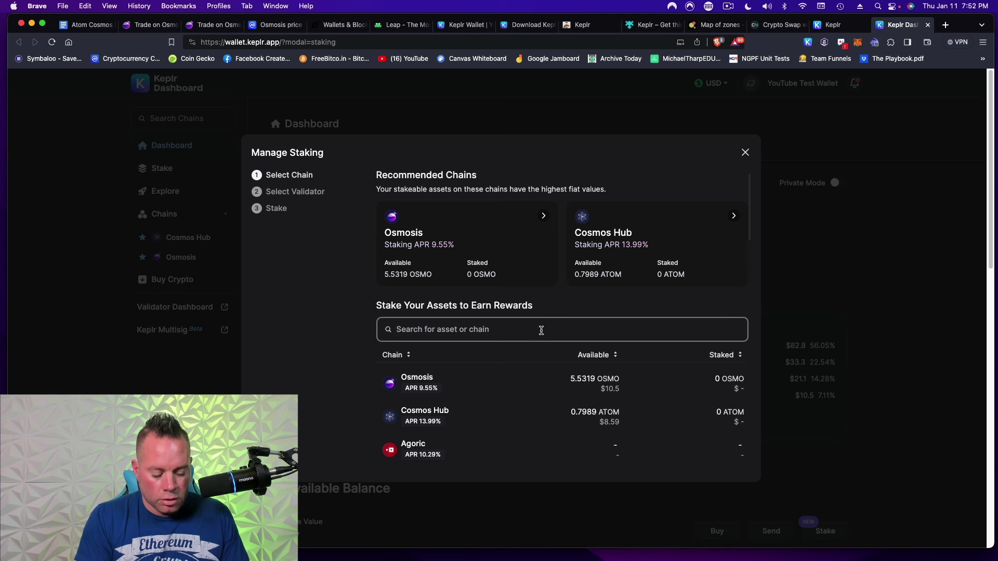
text(cel)
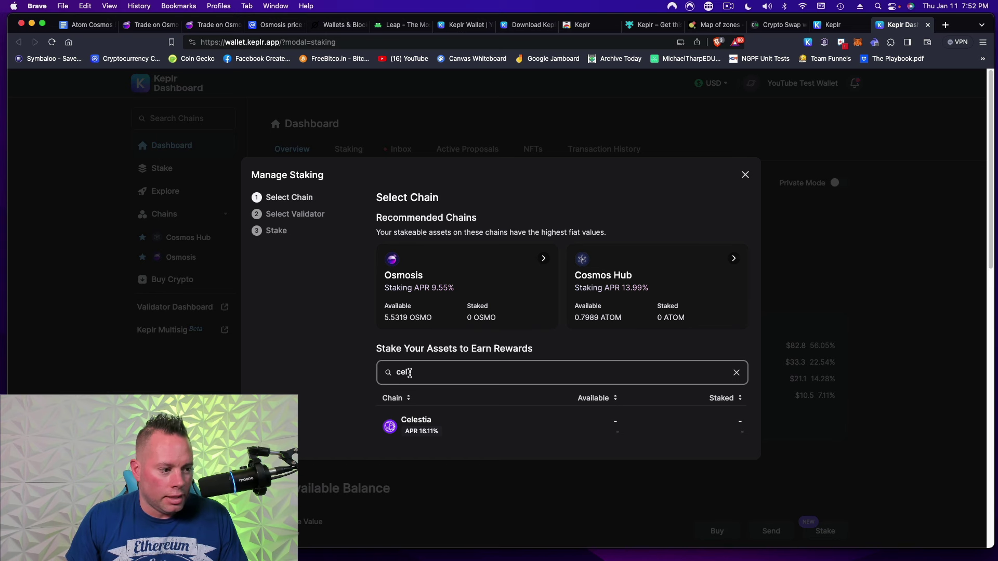
click(424, 425)
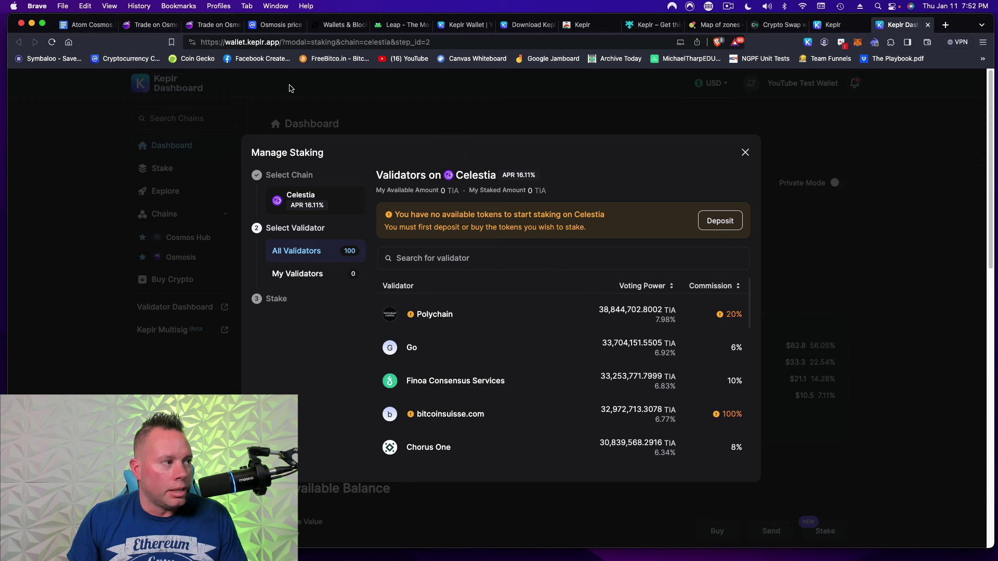
- Return to Osmosis and connect the Keplr wallet on the second Osmosis page, with its assets open
click(153, 31)
click(205, 27)
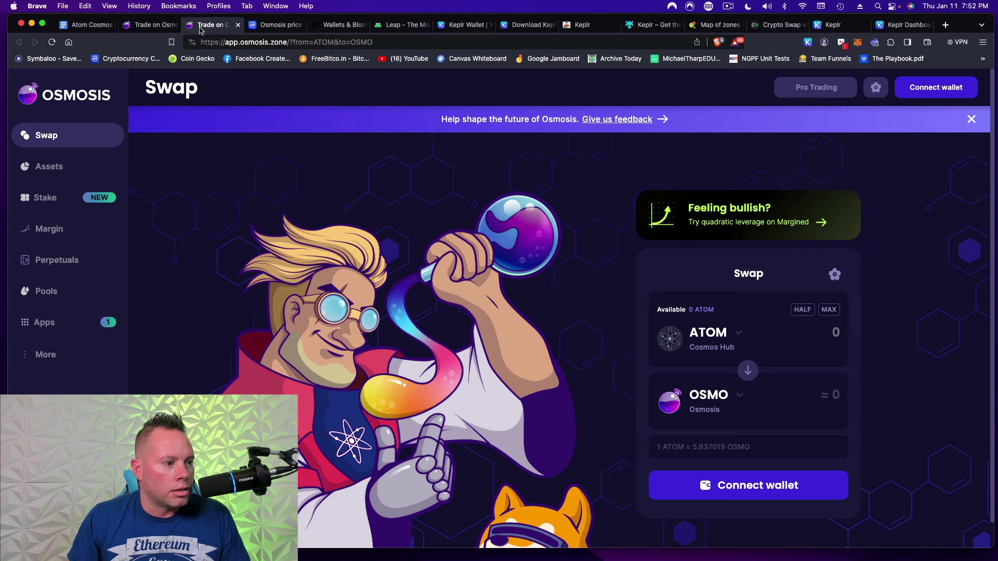
click(54, 165)
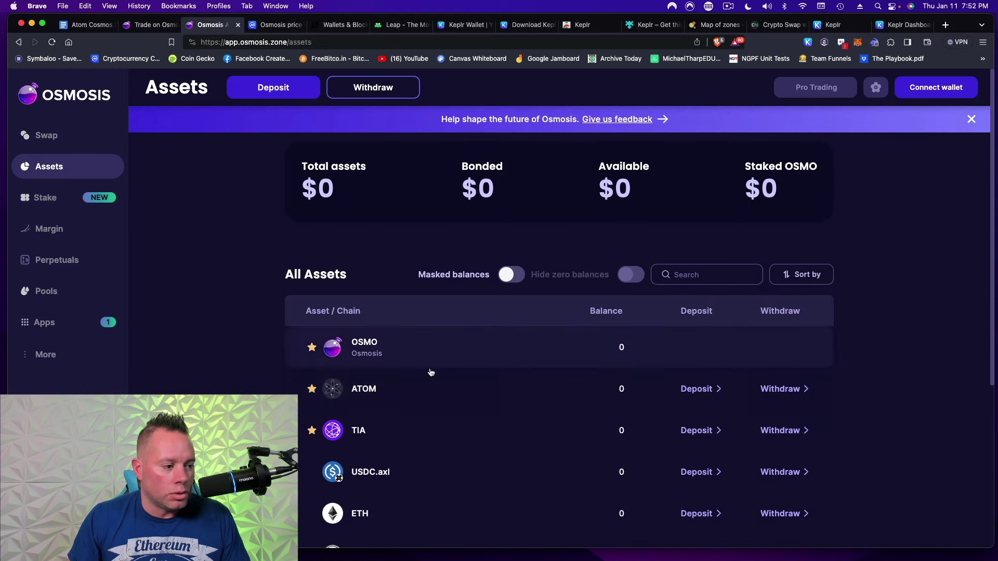
scroll(477, 391, down, 1)
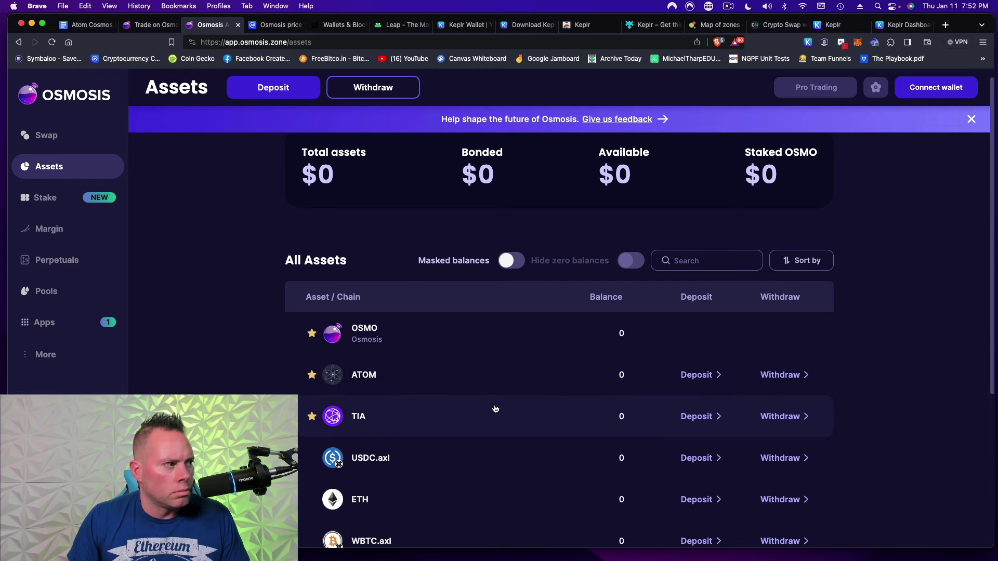
click(946, 97)
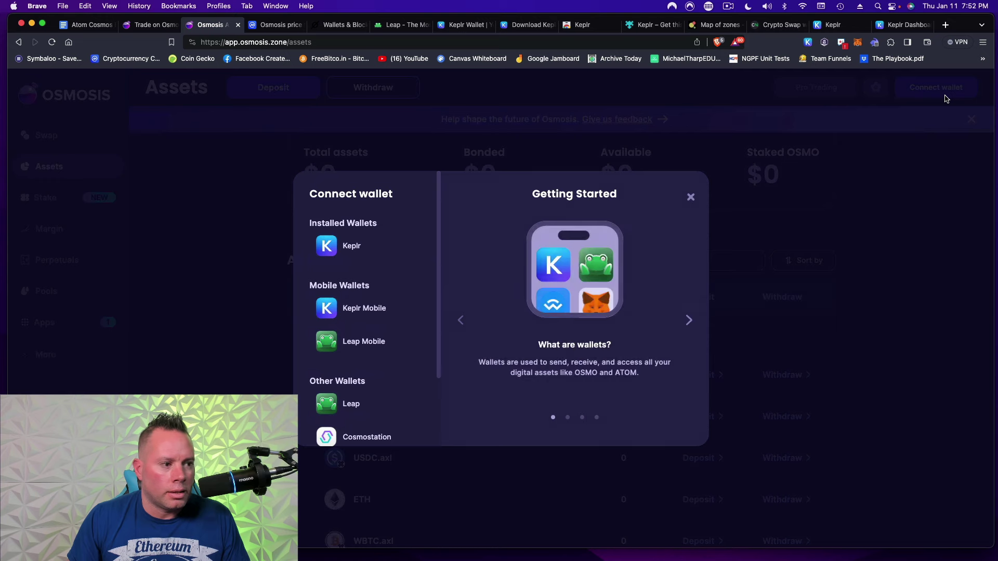
click(356, 250)
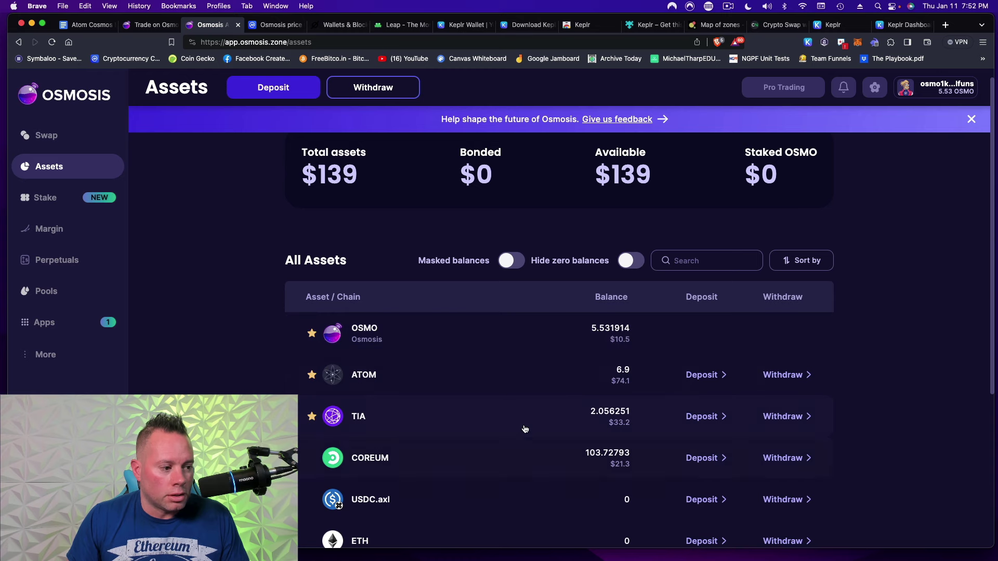
- Withdraw the full 2.056251 TIA from Osmosis to Celestia, approving the connection and the IBC transfer in Keplr
click(780, 416)
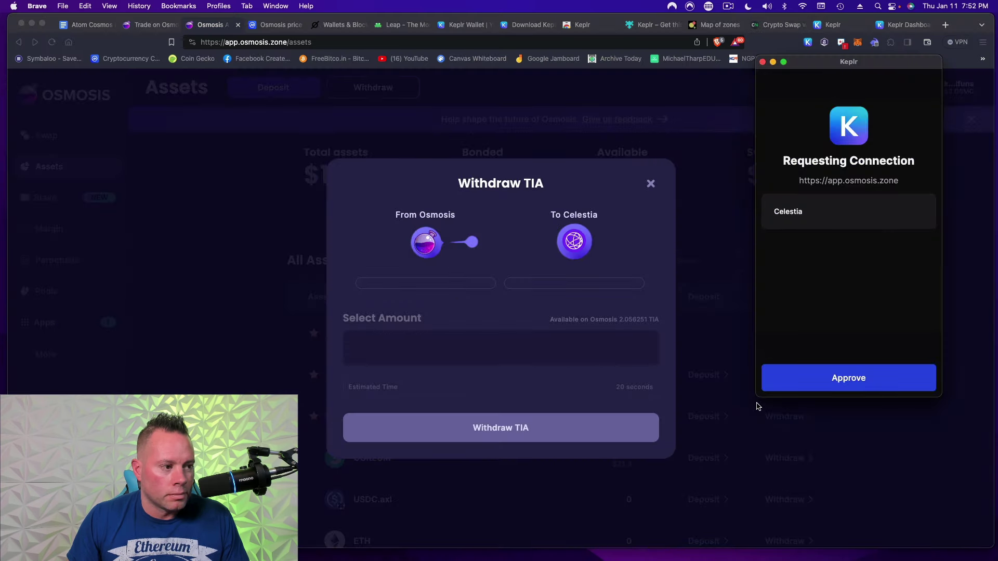
click(843, 377)
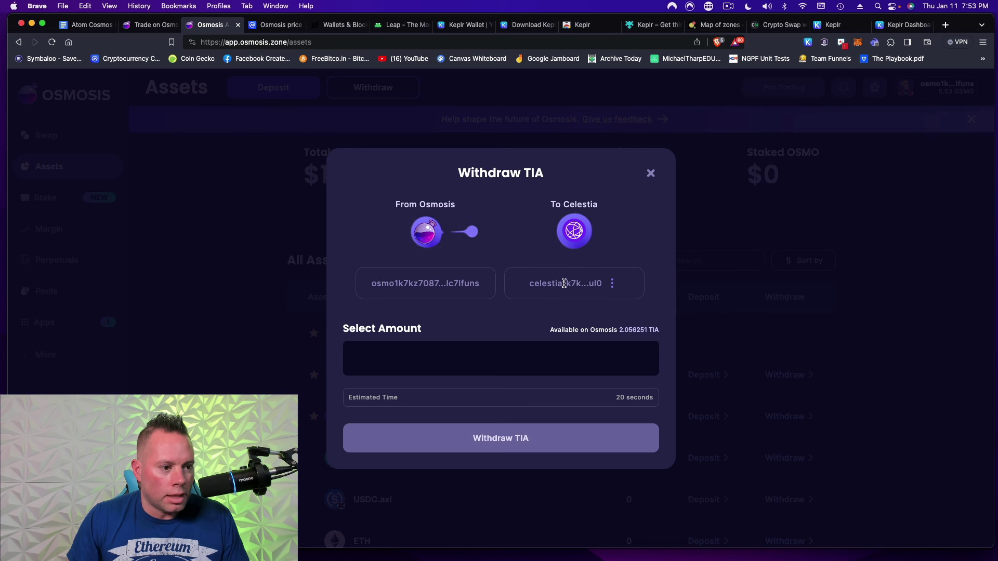
click(634, 331)
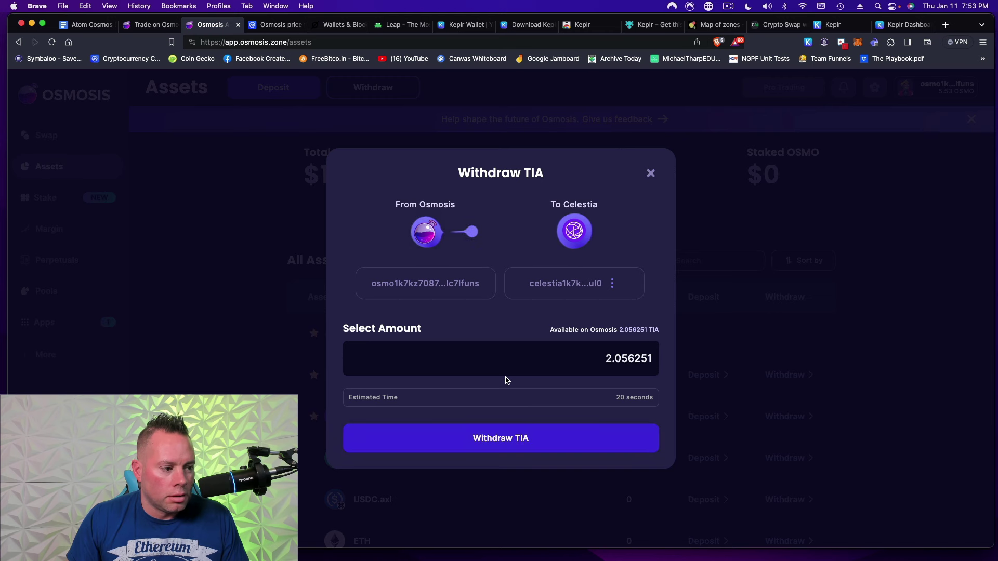
click(511, 438)
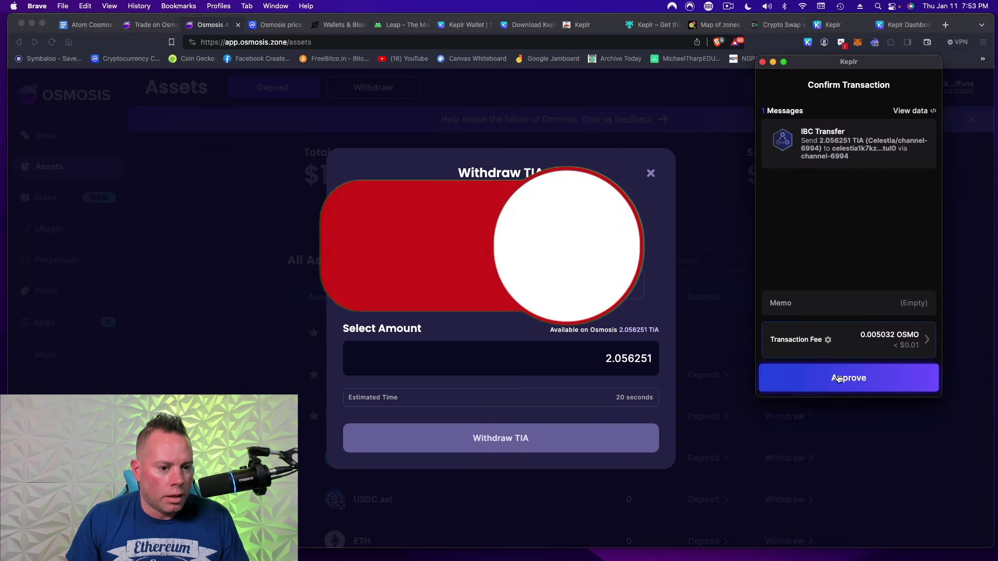
click(838, 378)
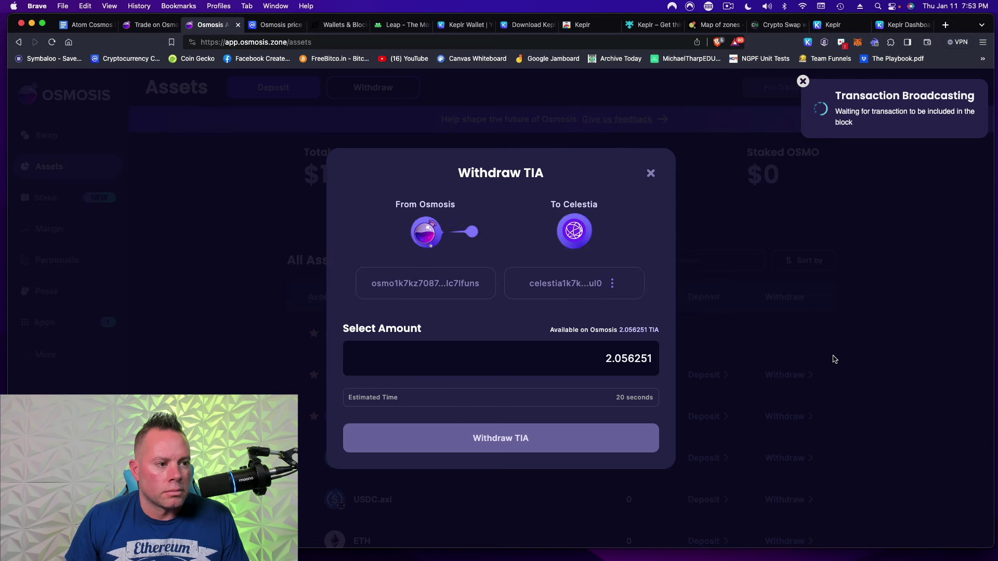
click(834, 359)
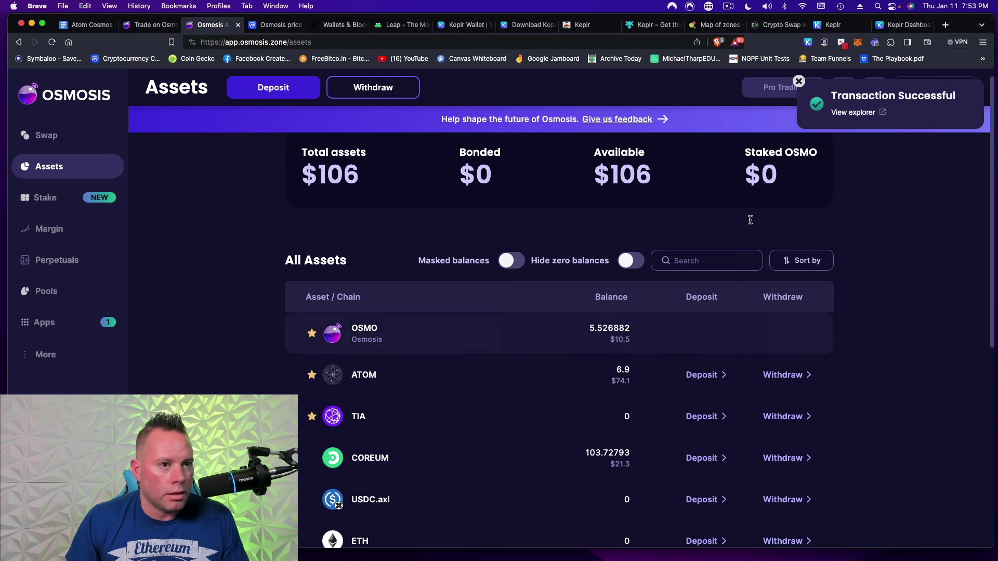
- Check the Keplr wallet's available balances for the withdrawn TIA on Celestia
click(807, 42)
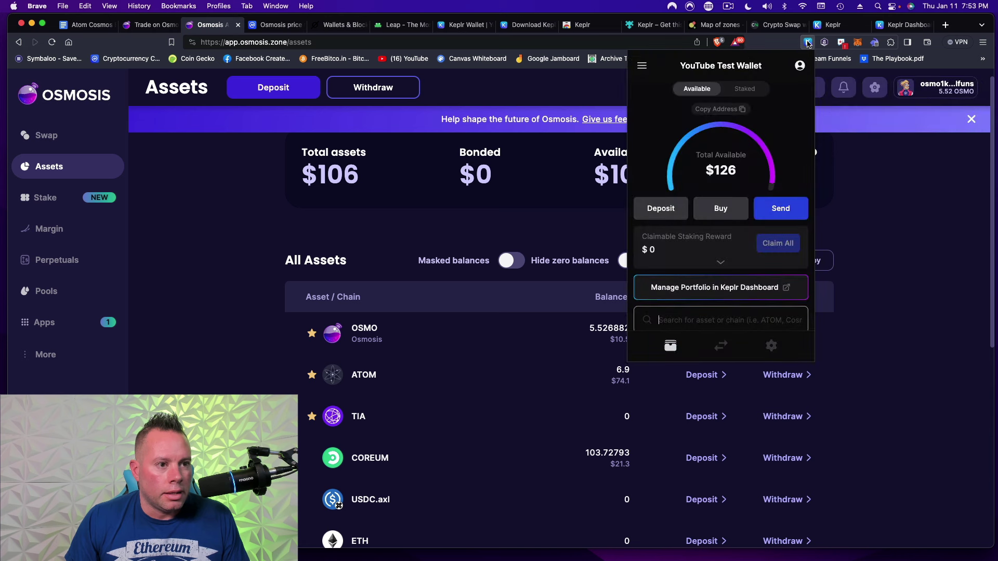
scroll(707, 206, down, 5)
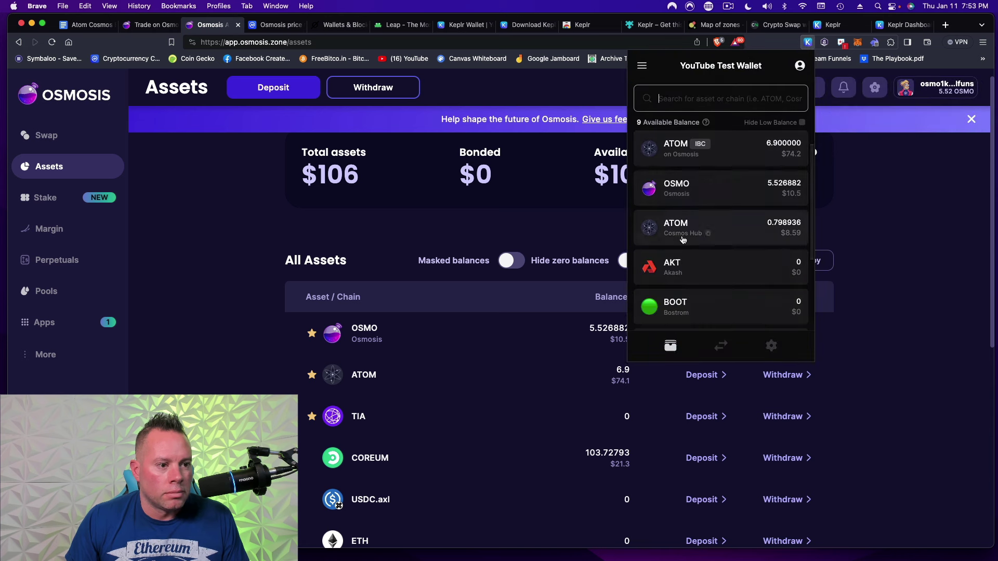
scroll(706, 229, down, 3)
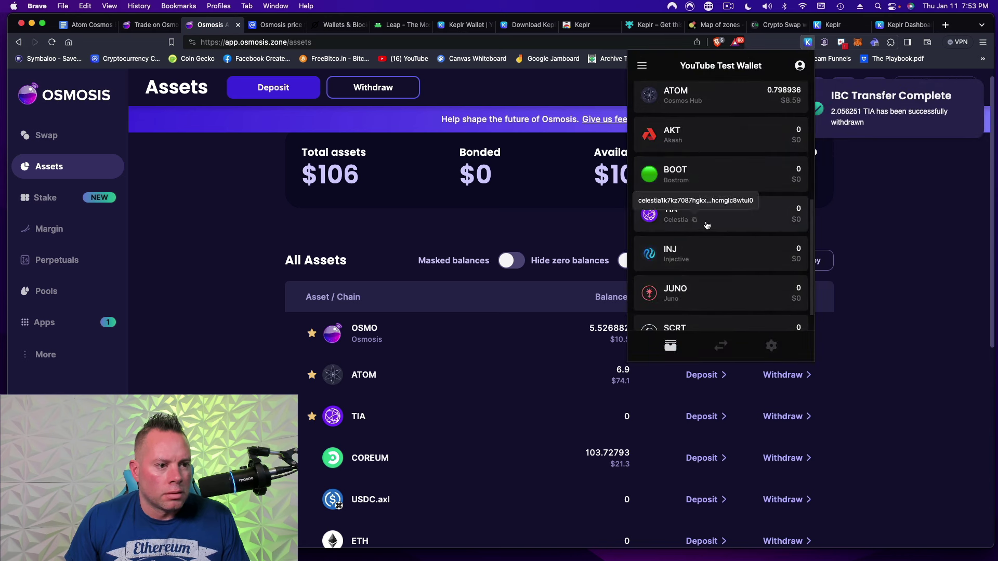
scroll(712, 222, up, 8)
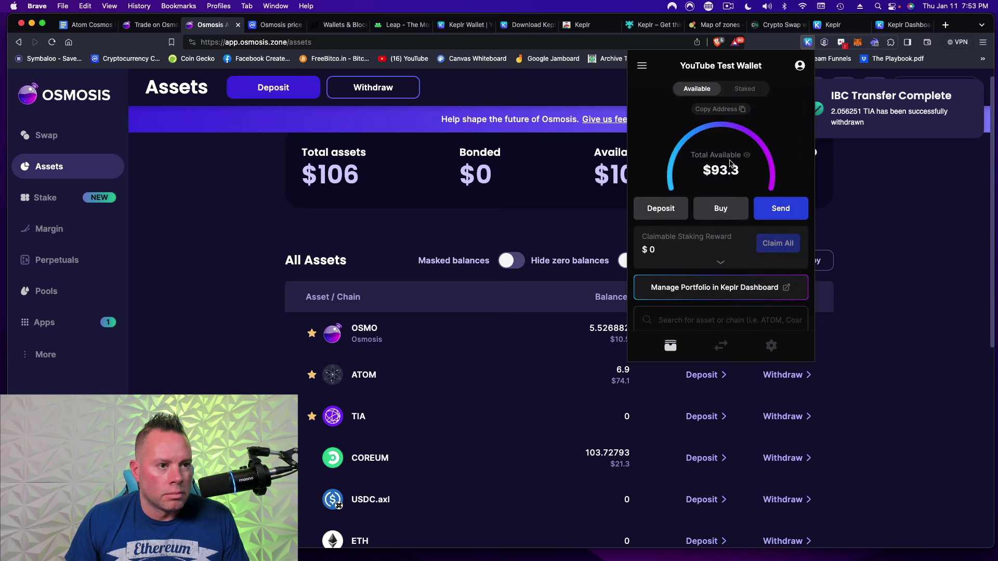
scroll(730, 163, down, 5)
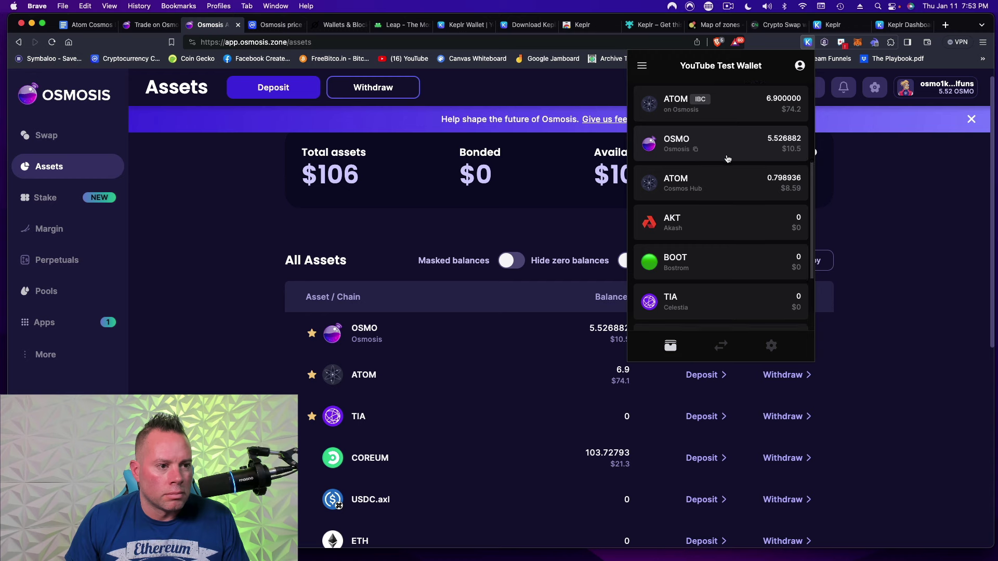
scroll(727, 159, down, 3)
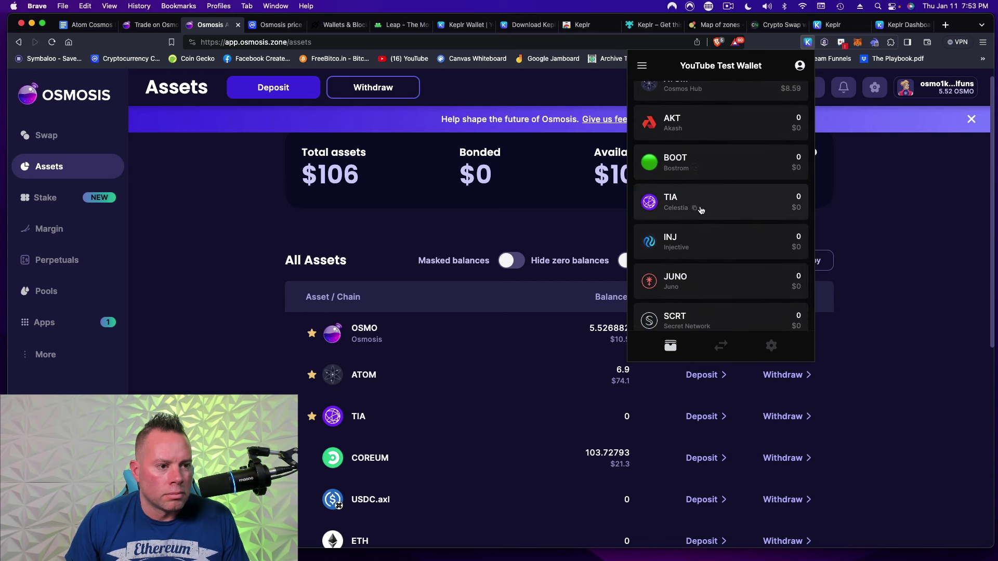
scroll(705, 203, up, 10)
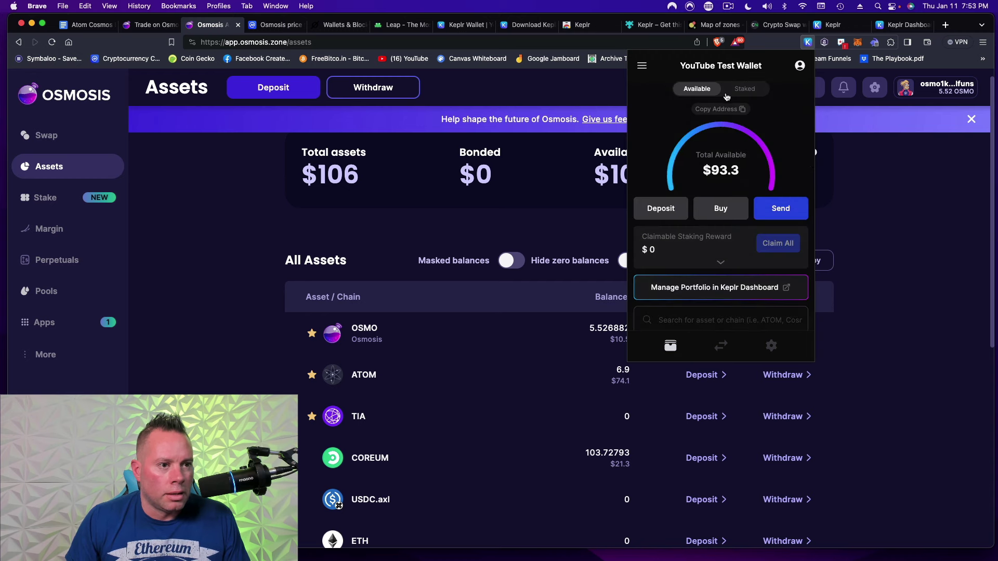
- Open the Keplr Dashboard's staking manager from the wallet's staked view and choose Celestia as the chain to stake on
click(752, 91)
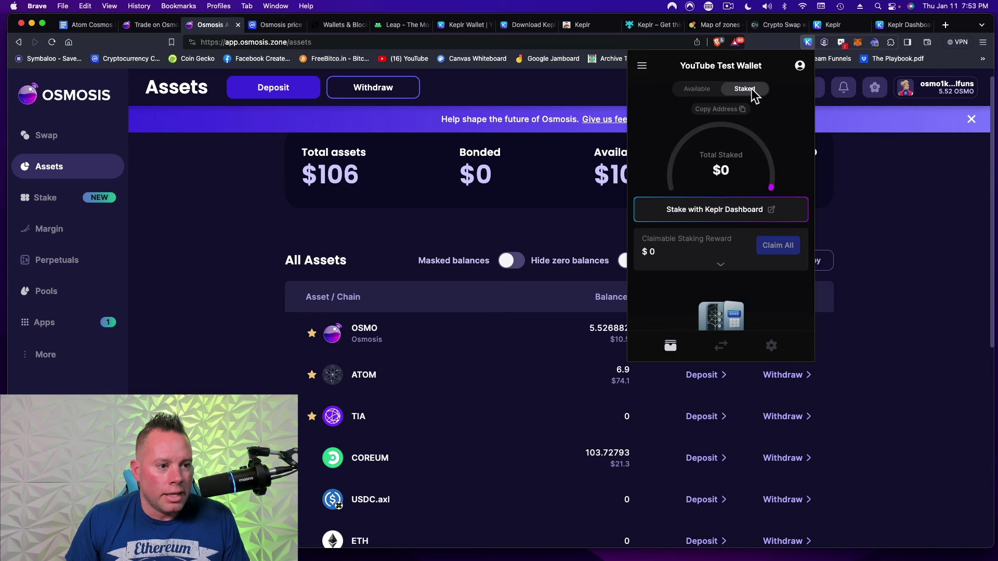
click(713, 210)
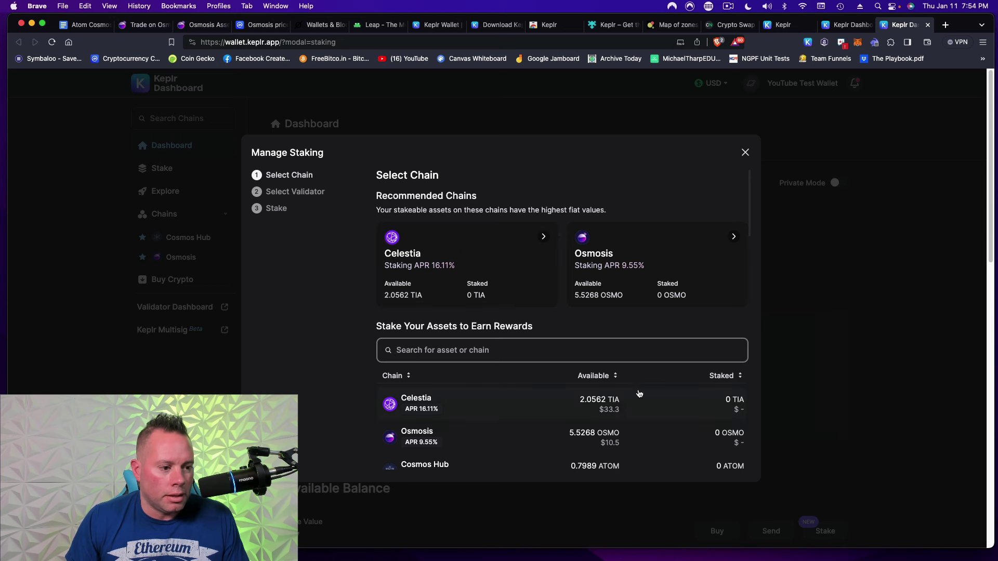
click(425, 262)
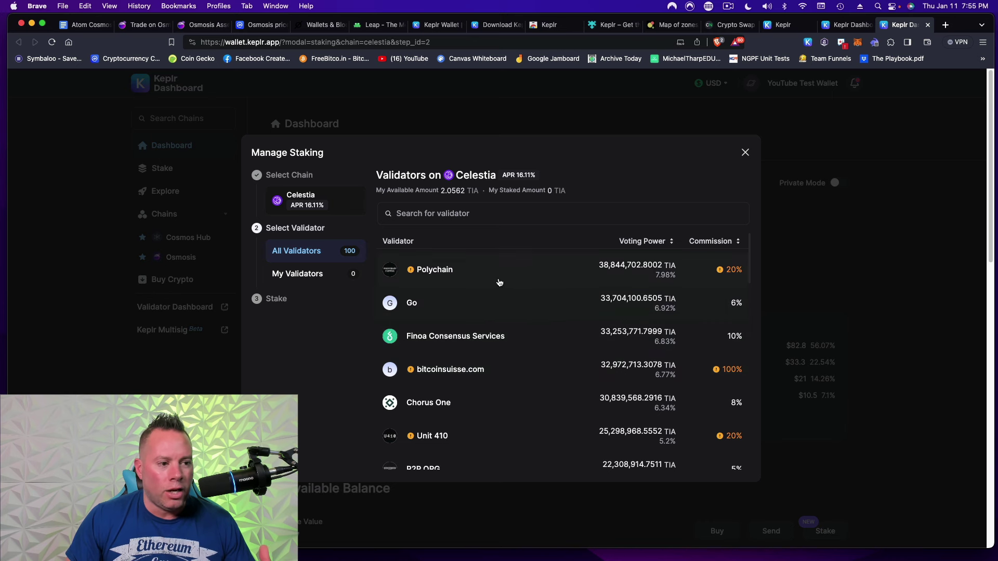
- Compare voting power and commission across the Celestia validators and select Stakecito
mouse_move(731, 271)
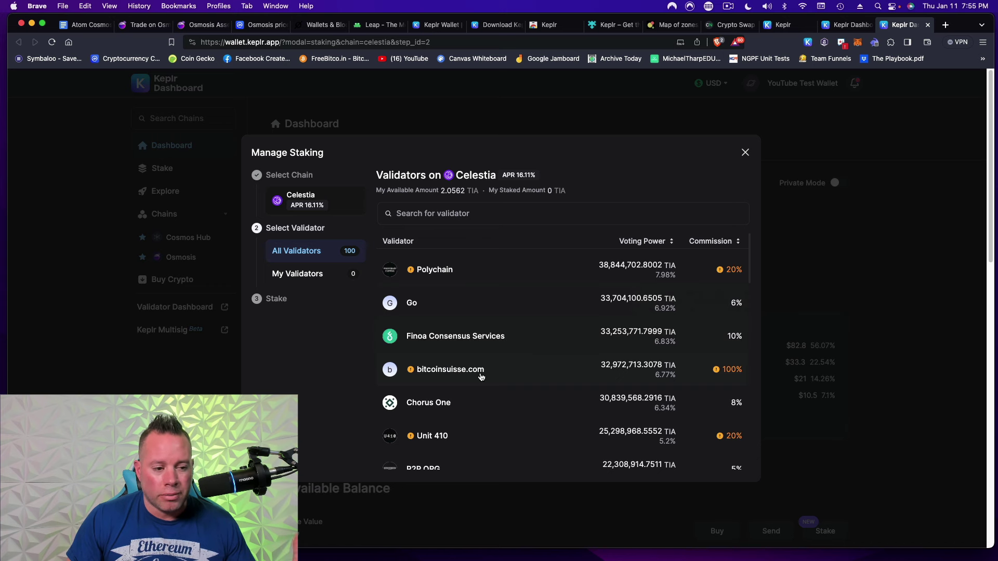
scroll(481, 376, down, 5)
scroll(480, 377, down, 6)
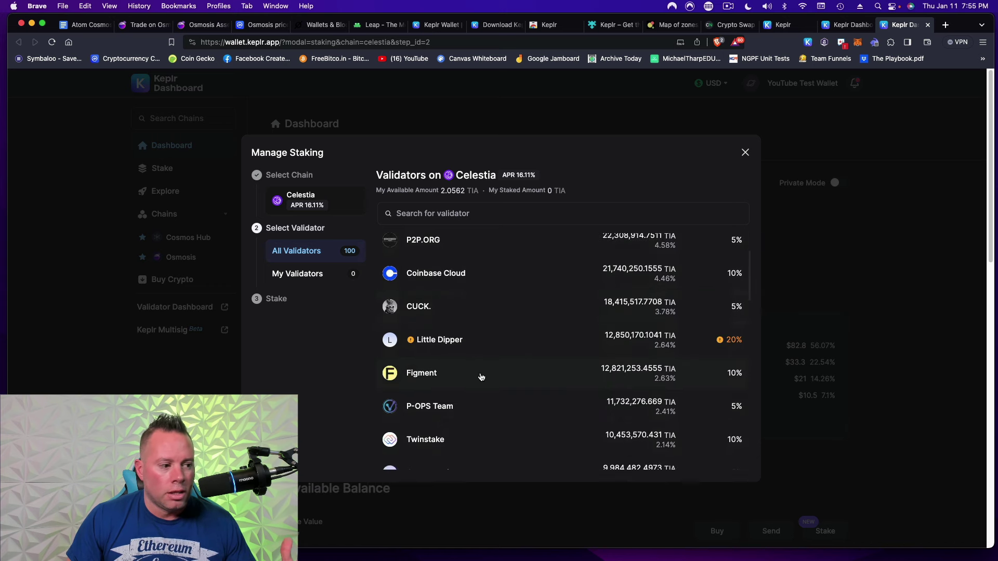
scroll(480, 377, down, 1)
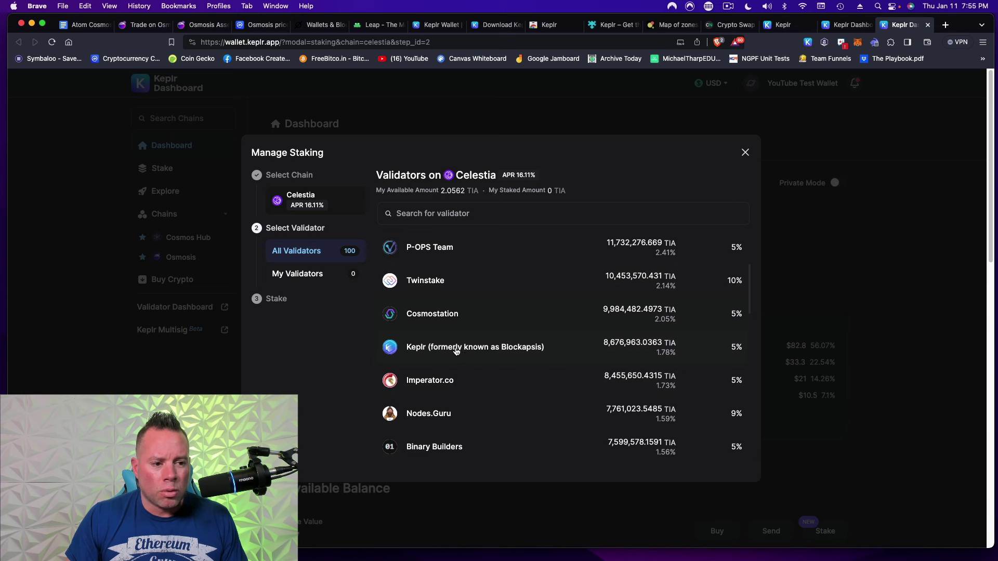
scroll(469, 351, up, 2)
scroll(470, 352, up, 10)
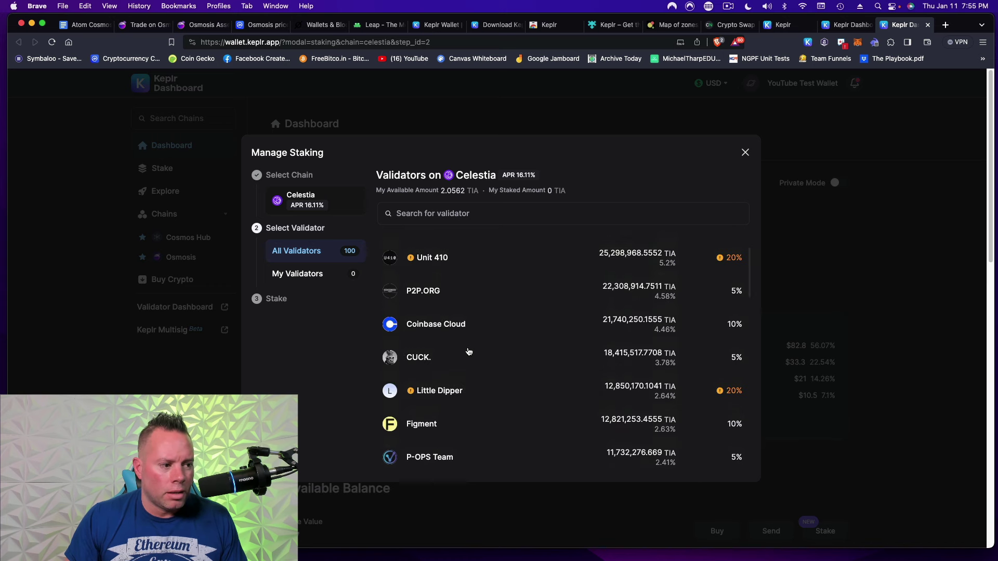
scroll(469, 351, down, 10)
scroll(469, 352, down, 7)
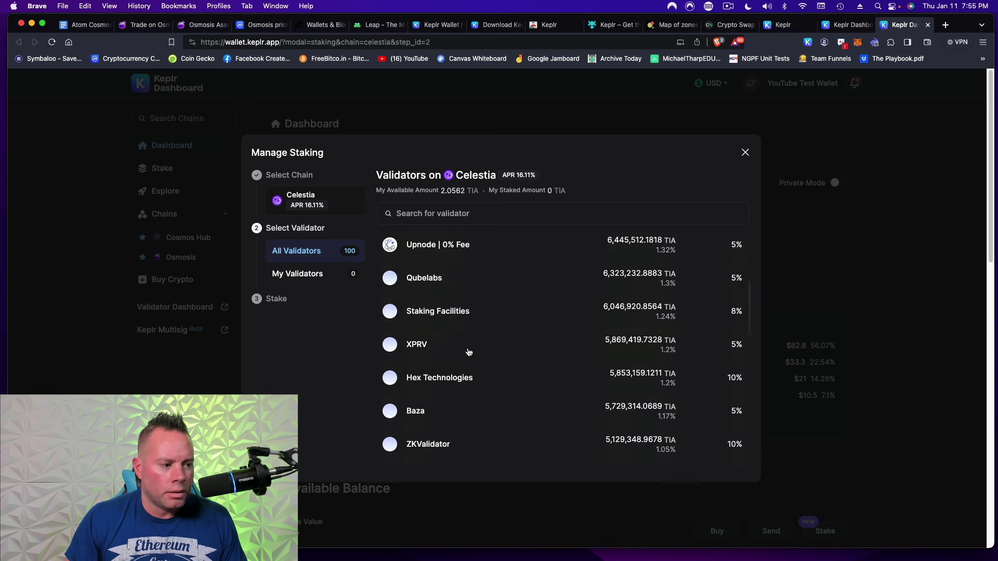
scroll(469, 352, down, 5)
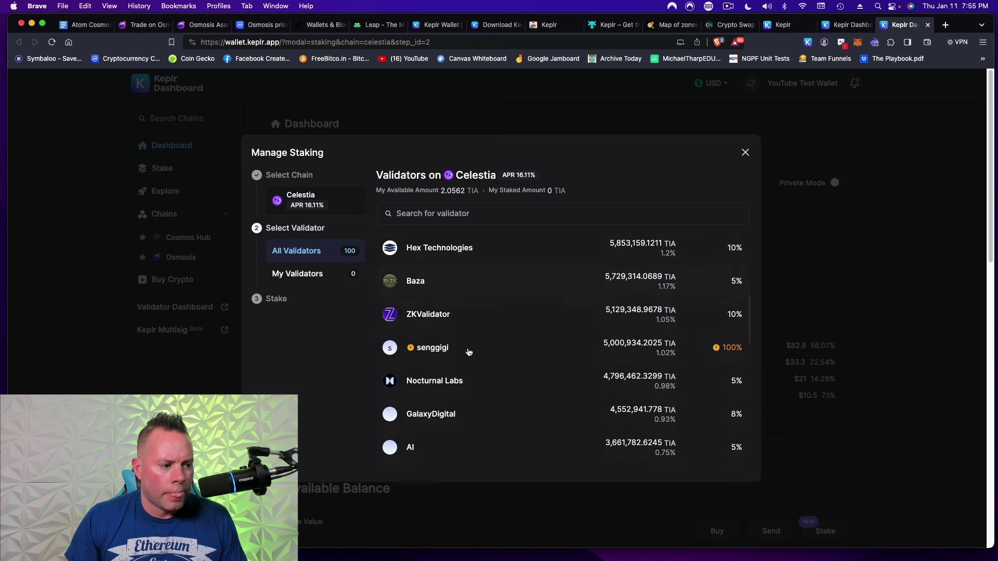
scroll(469, 352, down, 3)
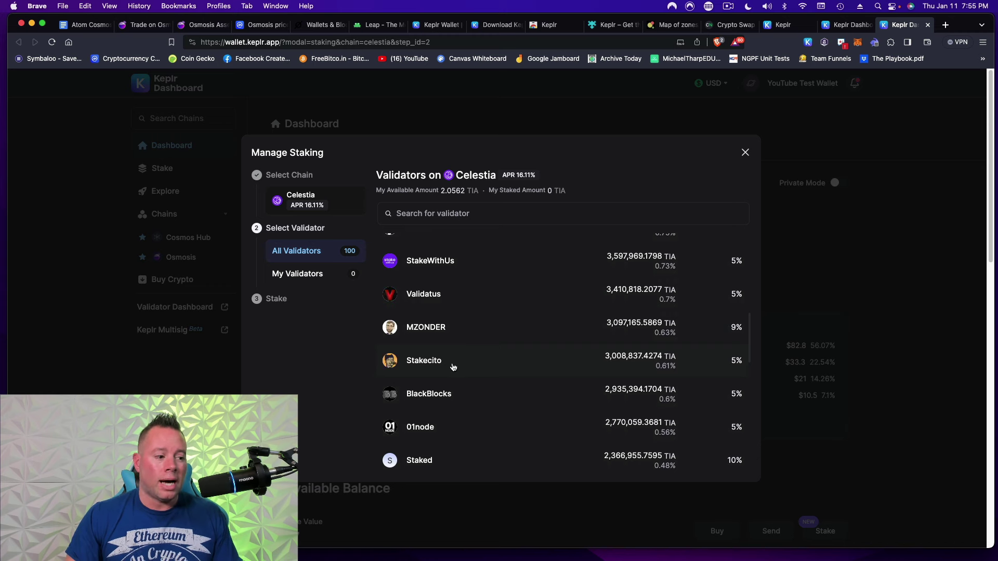
click(426, 363)
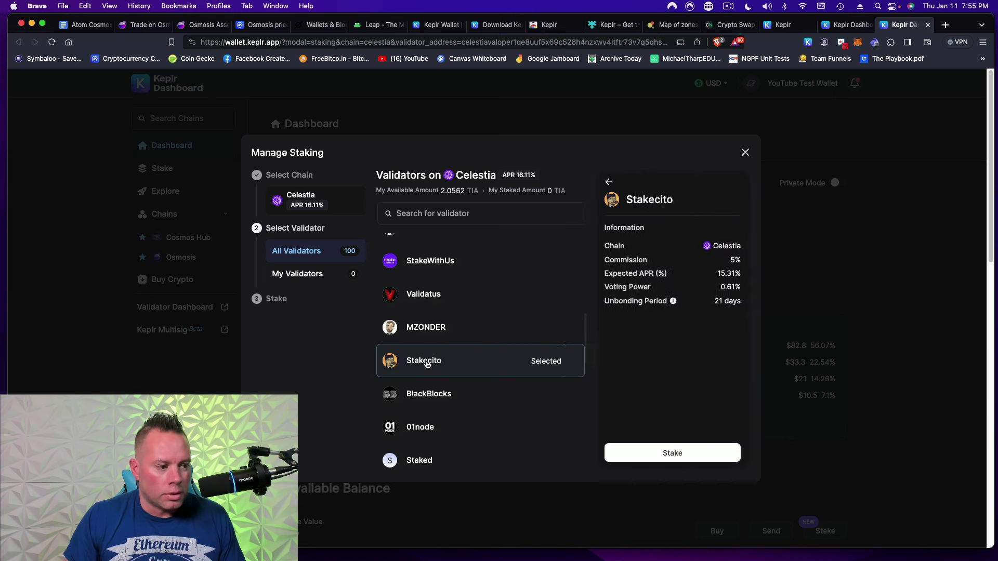
- Stake 2 TIA to Stakecito and approve the delegation in Keplr
click(667, 452)
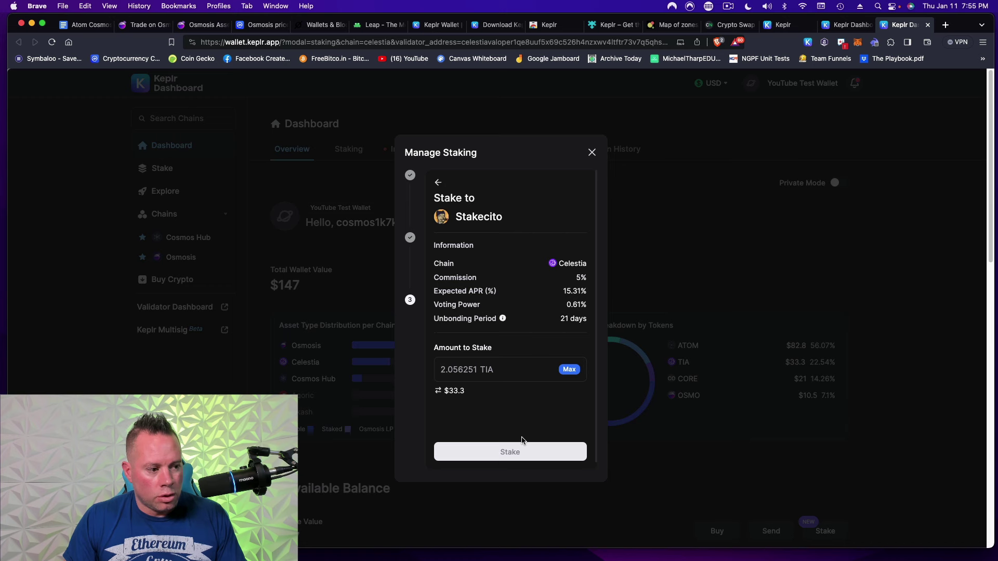
text(2 TIA)
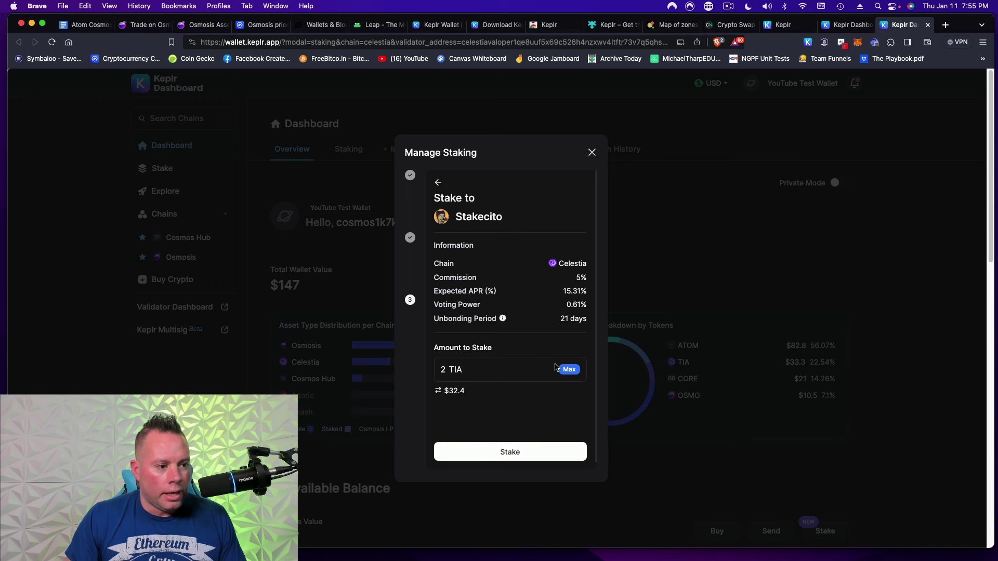
mouse_move(501, 321)
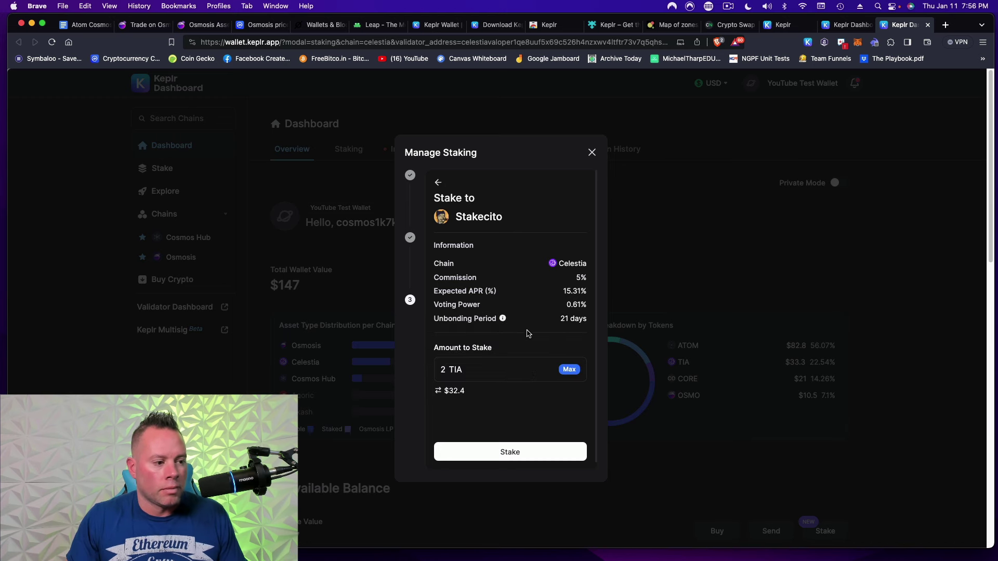
click(510, 453)
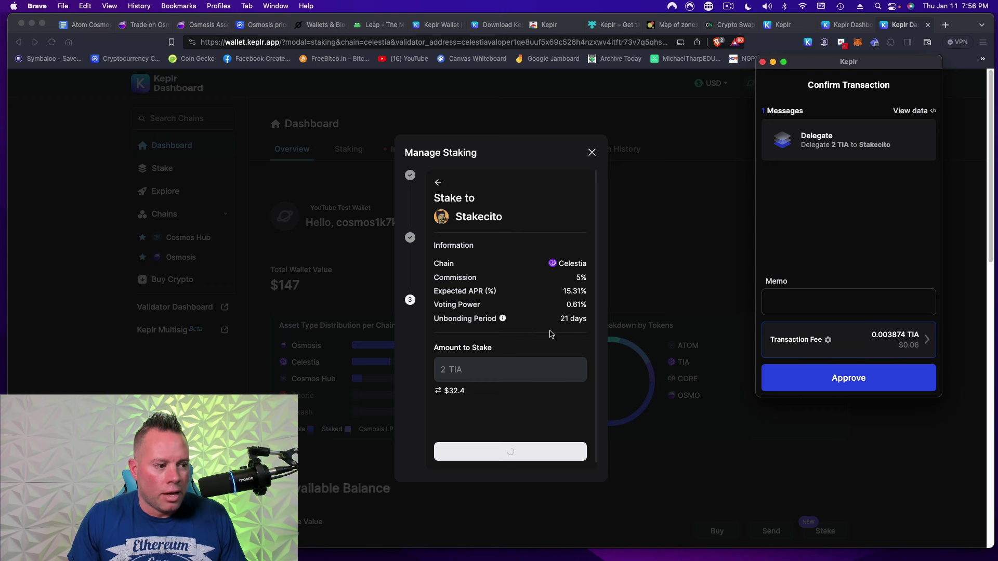
click(861, 377)
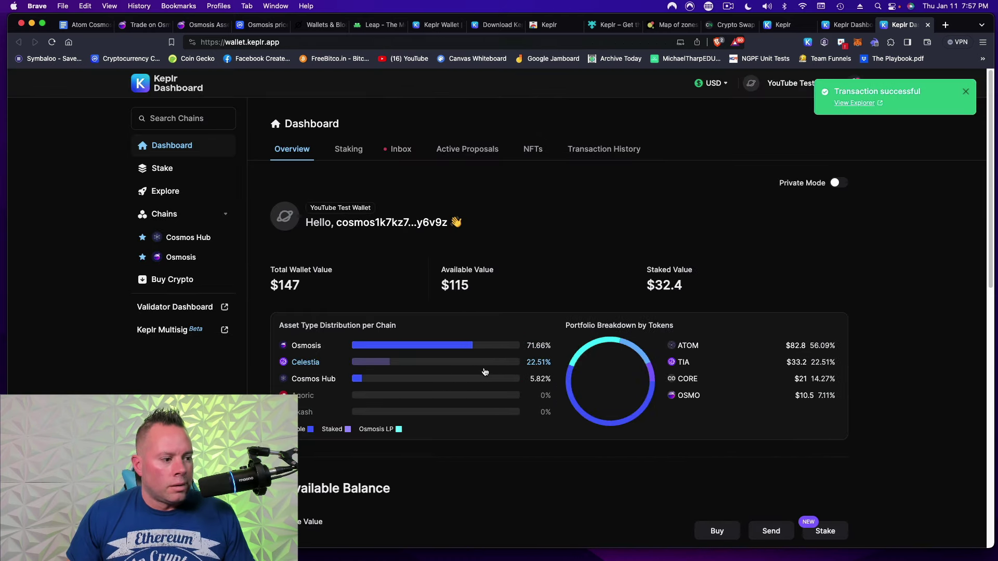
- Review the wallet overview on the Keplr Dashboard and view the staking details for the Celestia delegation
scroll(478, 372, down, 3)
scroll(488, 359, up, 3)
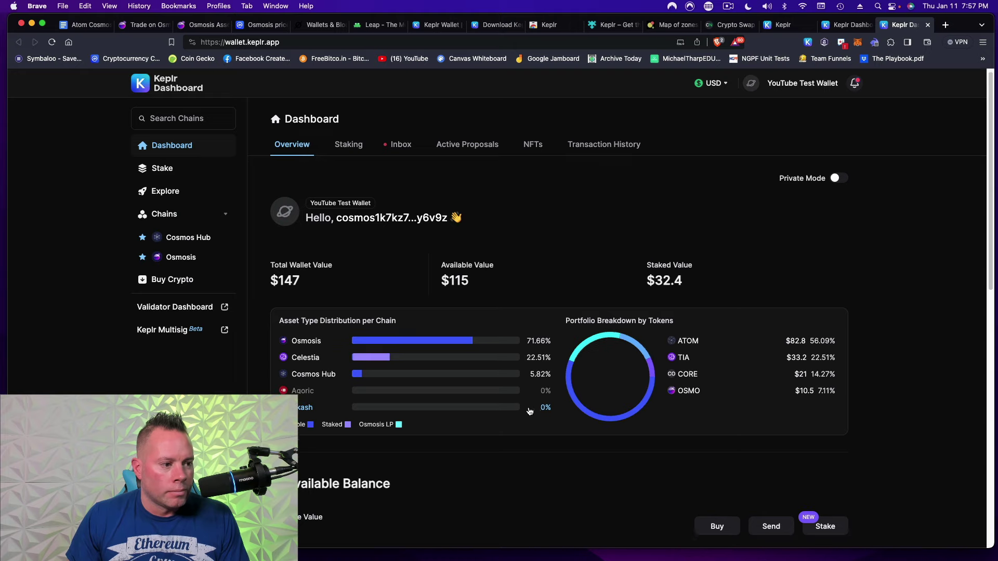
scroll(522, 411, down, 3)
scroll(521, 410, up, 3)
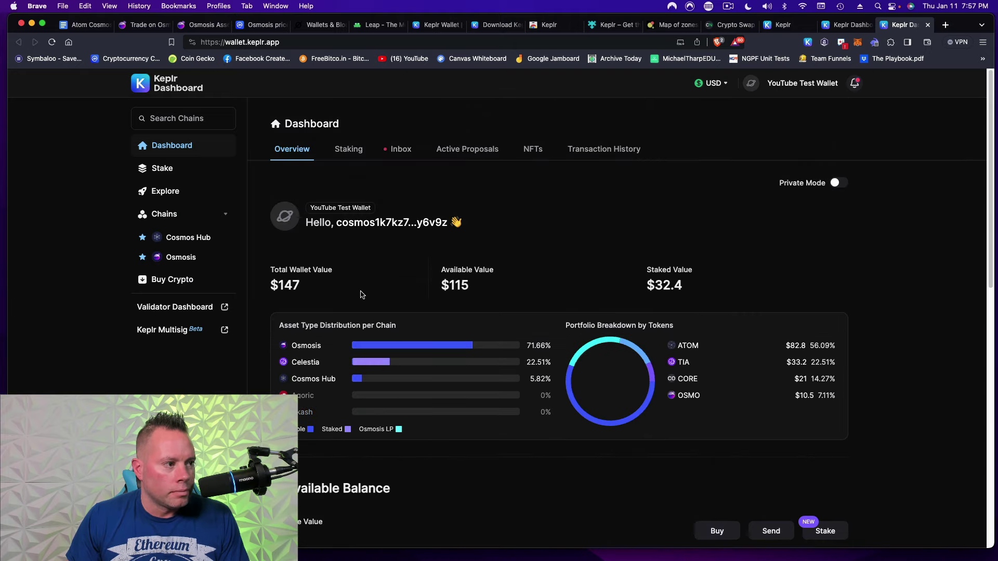
click(352, 151)
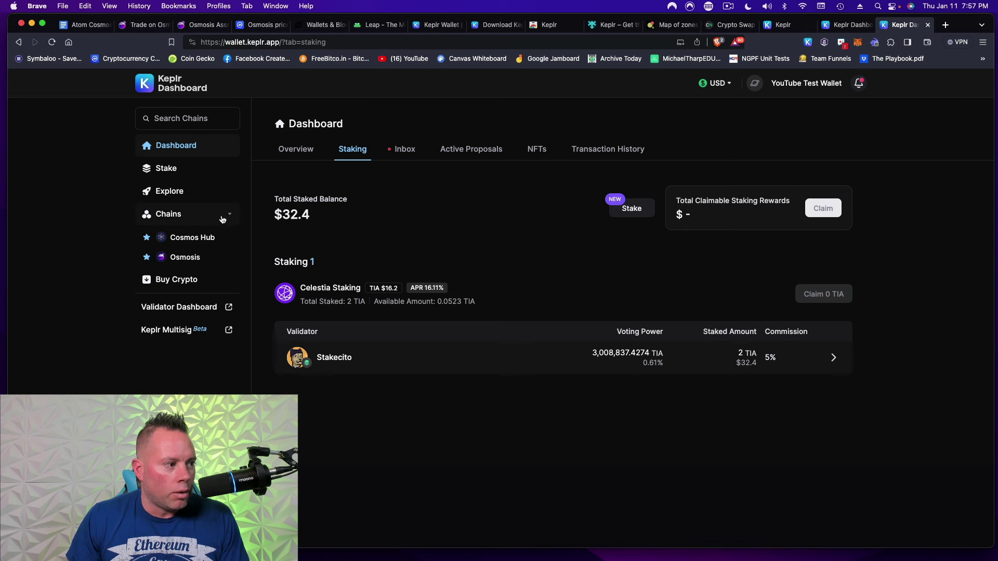
- Search the dashboard's chains for "core" and clear the search
click(199, 120)
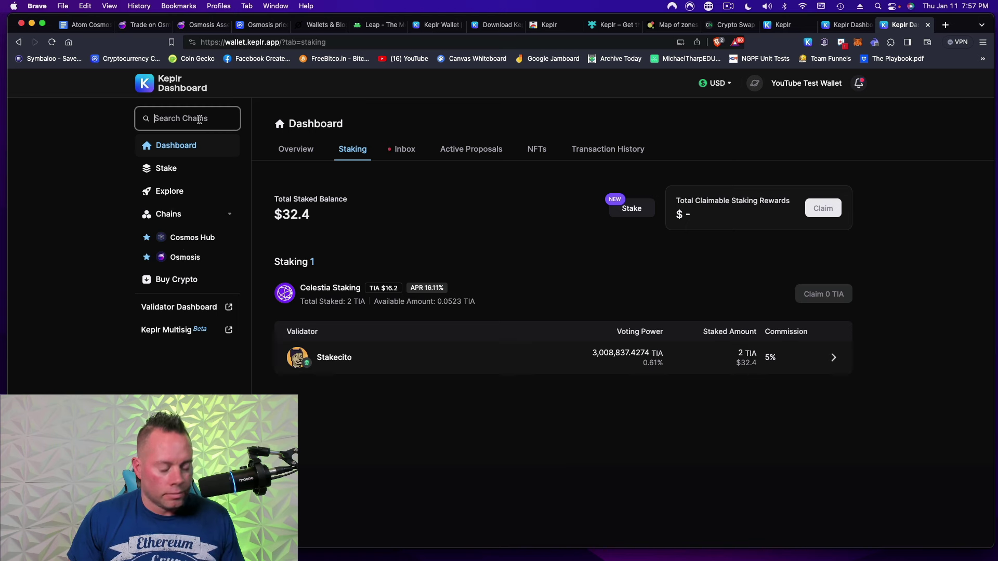
text(core)
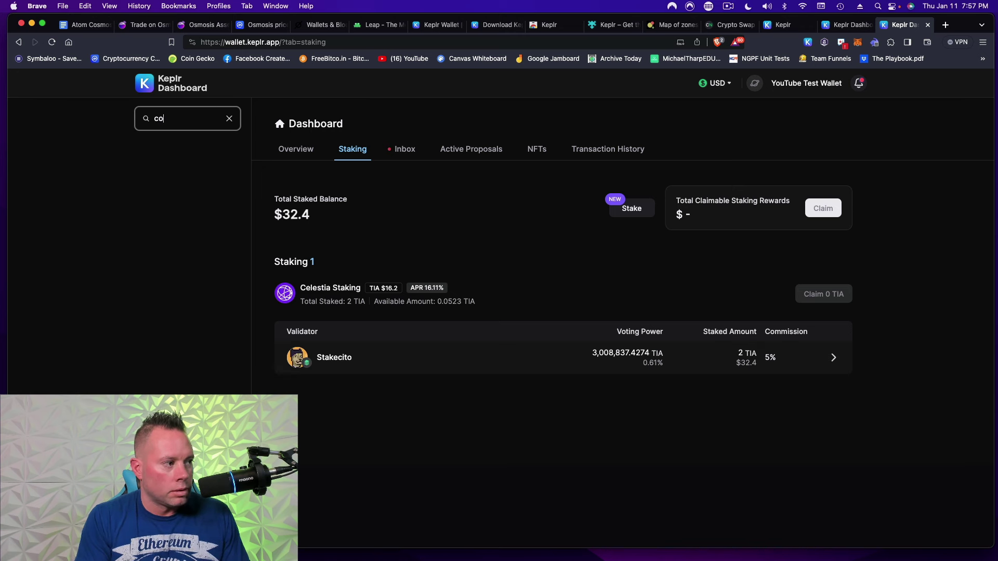
key(BackSpace)
key(BackSpace)
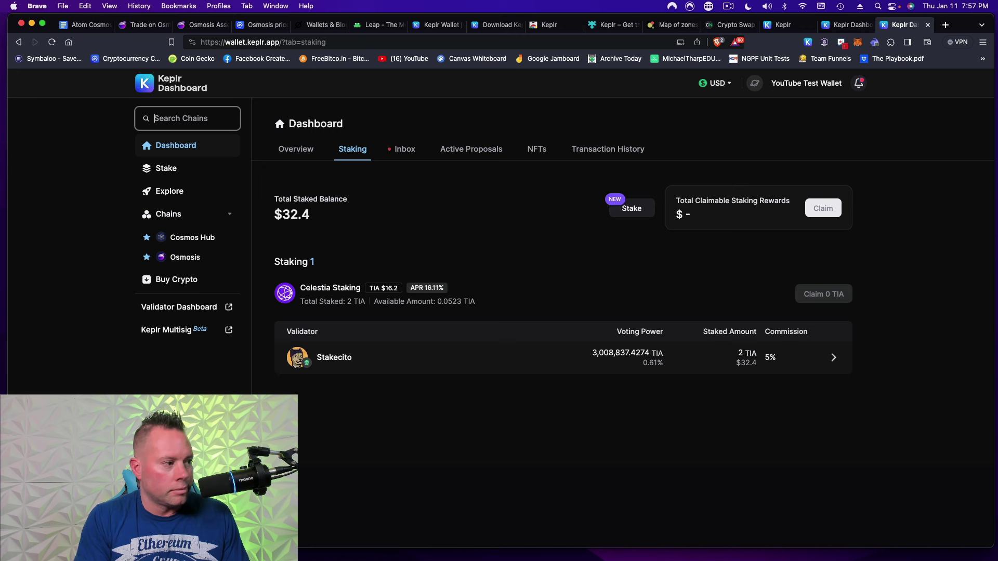
- Find Celestia in the chain search using "cele", mark it as a favorite and clear the search
text(cele)
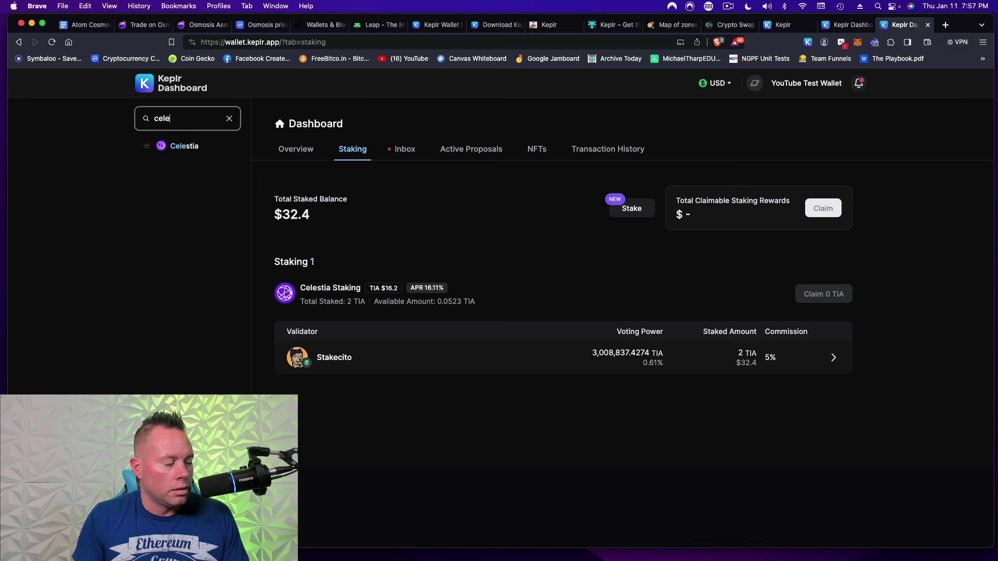
click(147, 147)
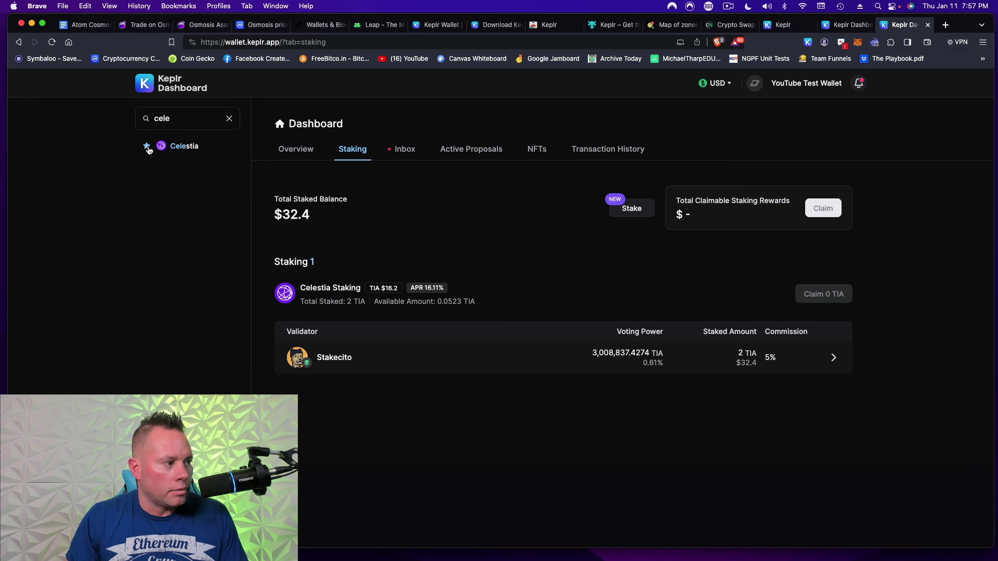
click(230, 118)
- Filter the chain list by "s", view the Cosmos Hub staking page, and open the Osmosis chain page
click(190, 118)
text(s)
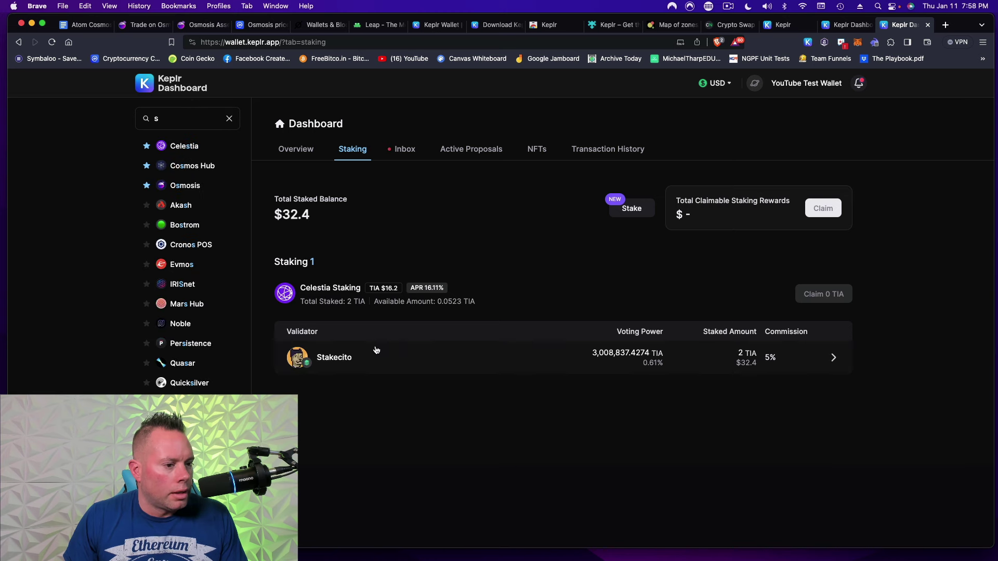
click(187, 167)
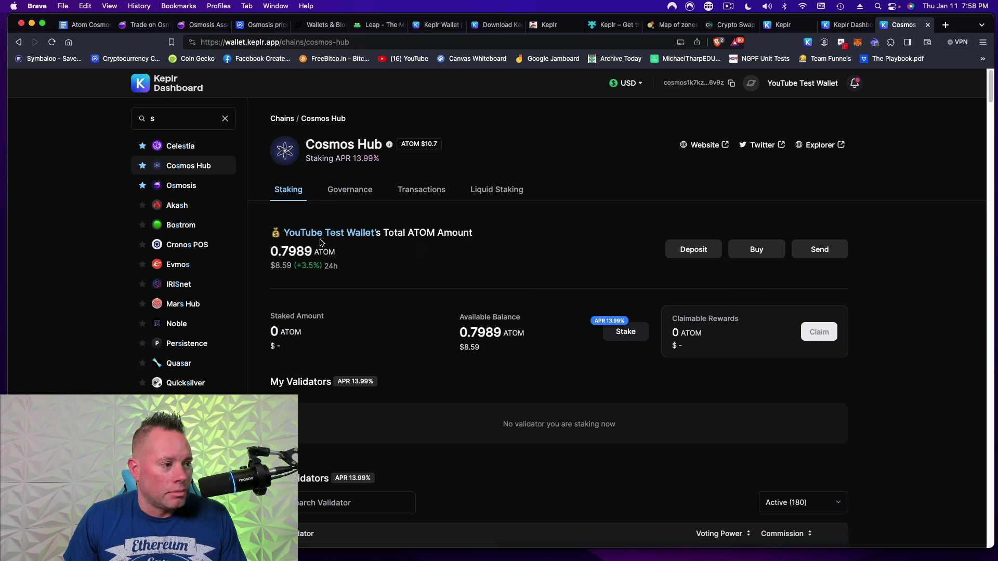
click(177, 186)
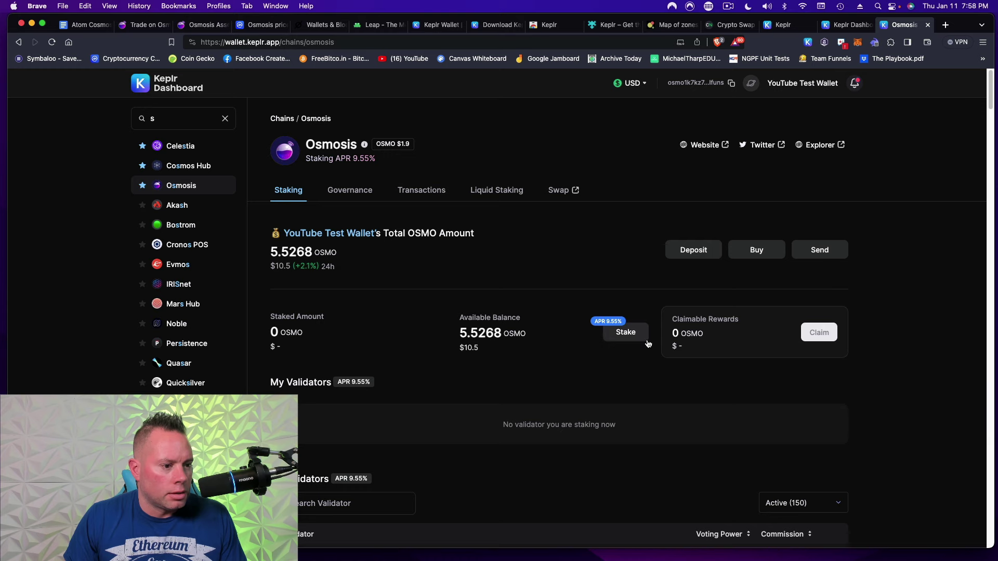
- Open staking for Osmosis, compare the validators' voting power and commission, and select PRYZM | Stake & Earn
click(623, 335)
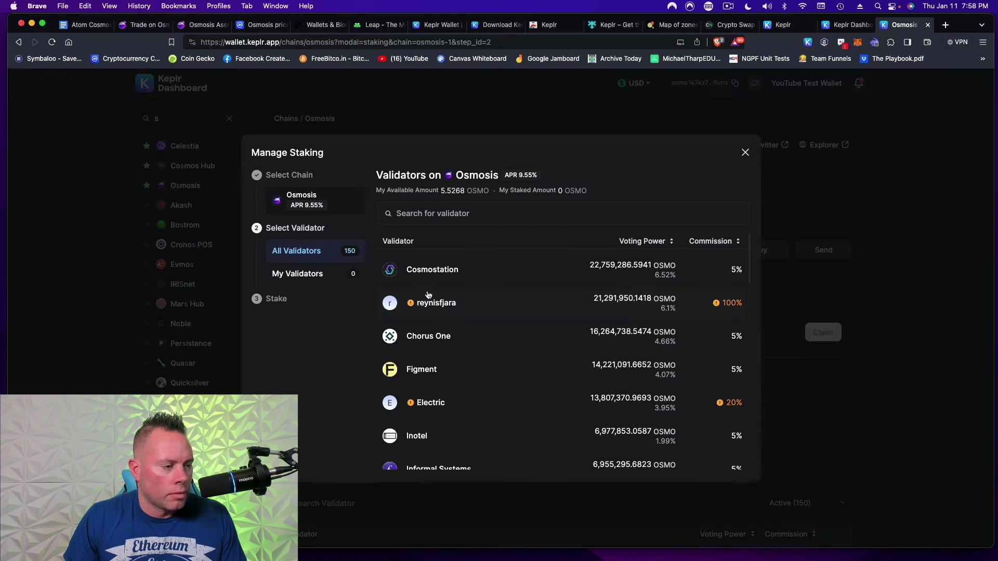
scroll(523, 297, down, 3)
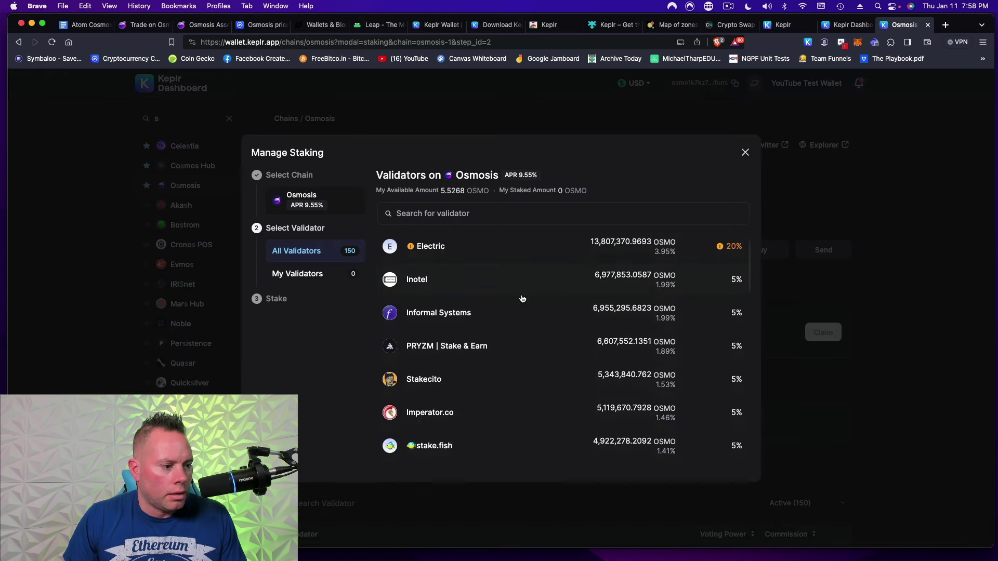
scroll(522, 298, down, 2)
scroll(520, 298, up, 3)
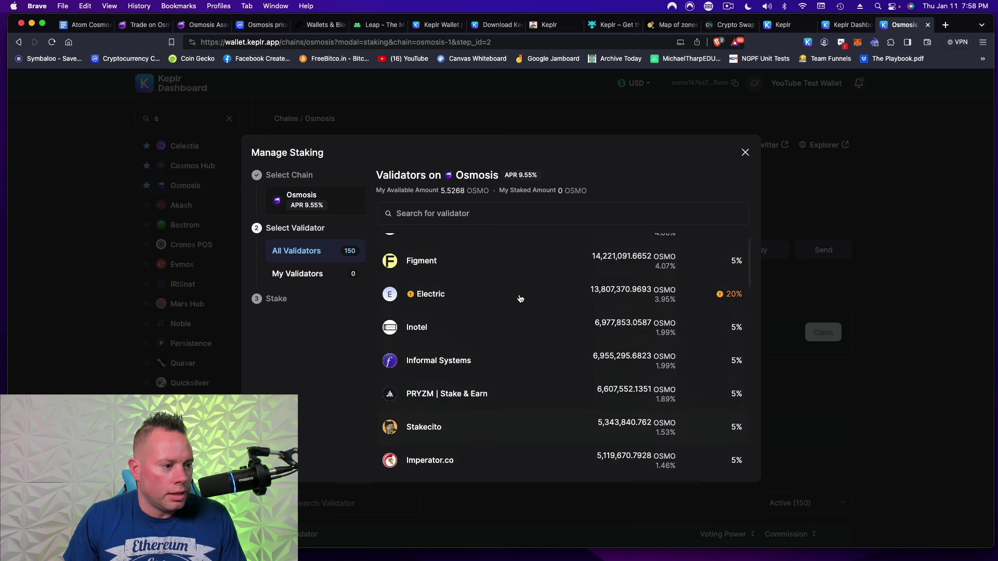
scroll(520, 298, up, 3)
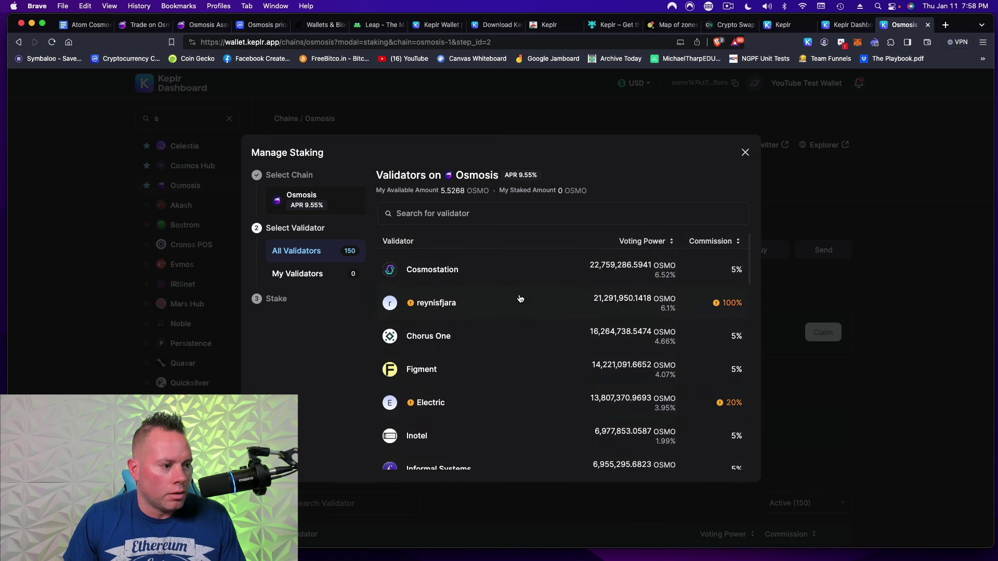
scroll(520, 298, down, 5)
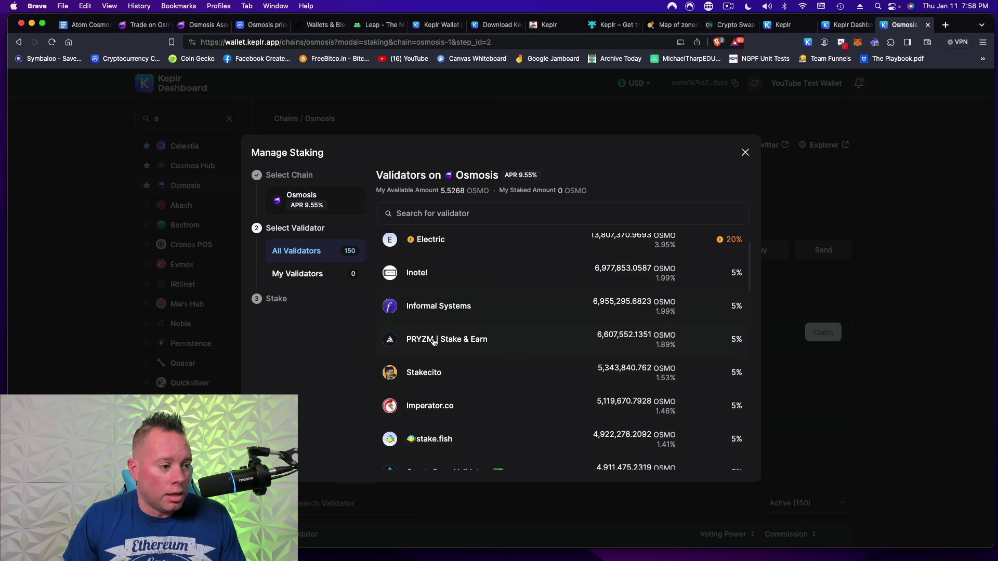
scroll(454, 341, down, 1)
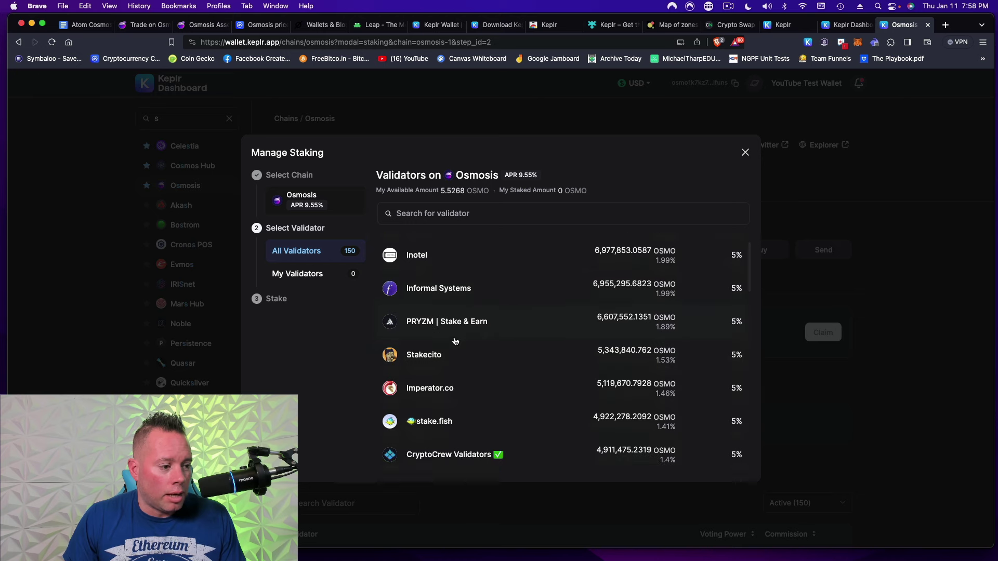
scroll(454, 342, down, 7)
scroll(454, 341, up, 8)
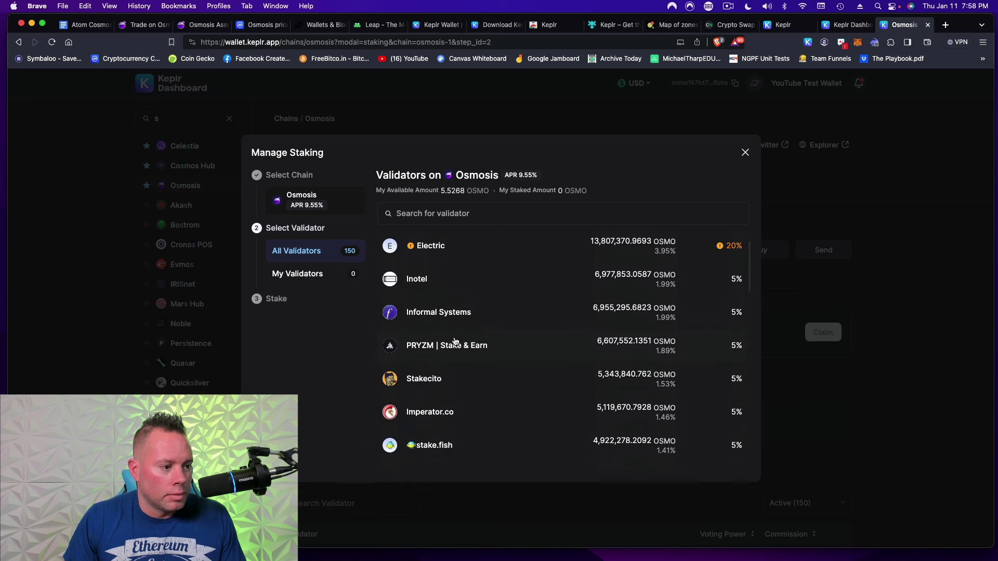
click(434, 347)
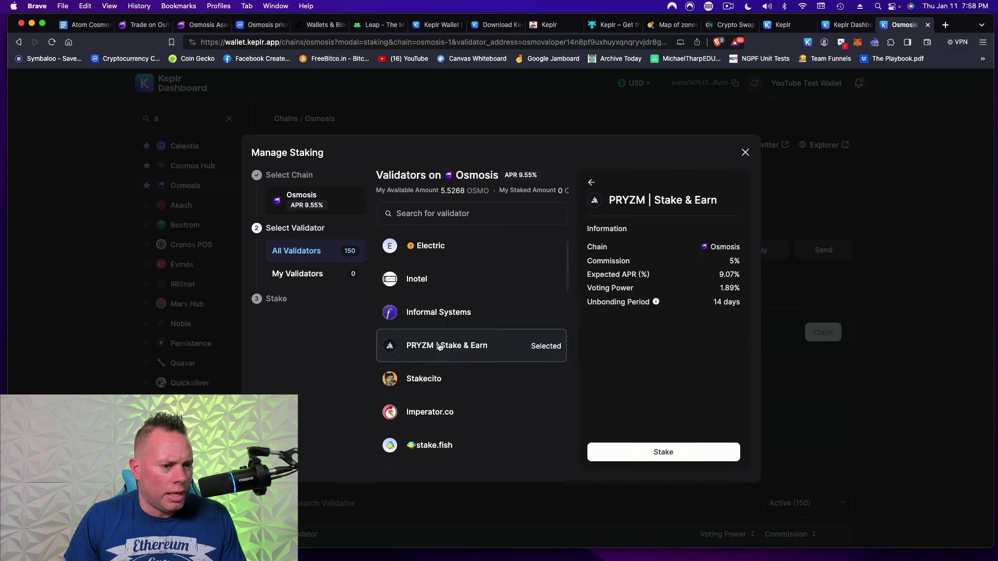
- Stake 4 OSMO to PRYZM | Stake & Earn, continuing despite its top 10 ranking, and approve the delegation in Keplr
click(663, 452)
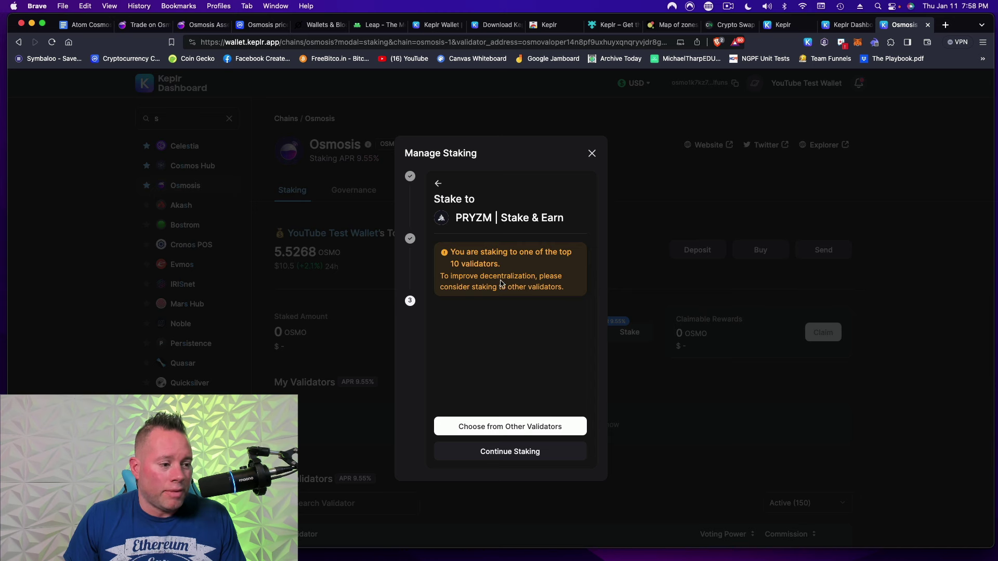
click(510, 452)
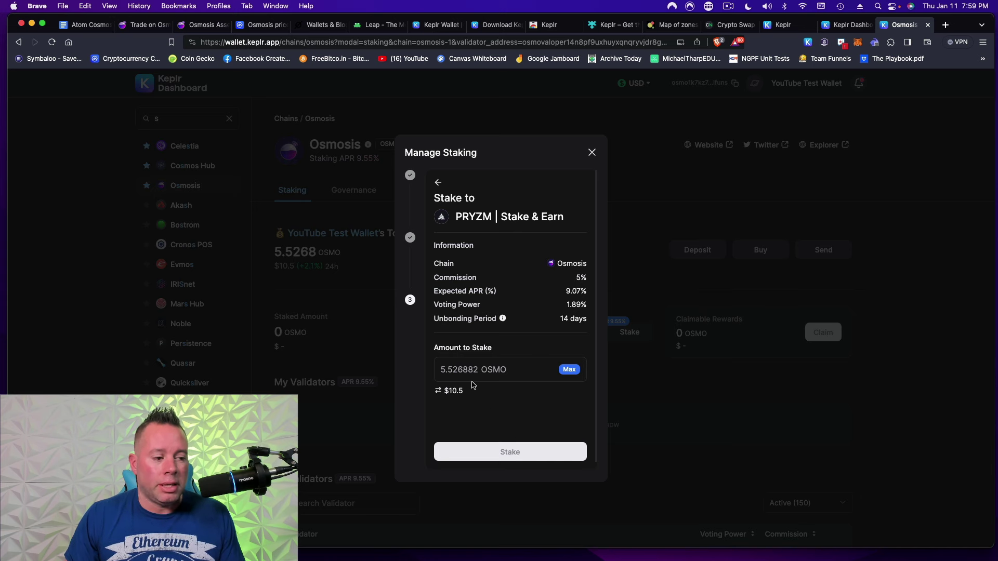
click(458, 370)
text(4)
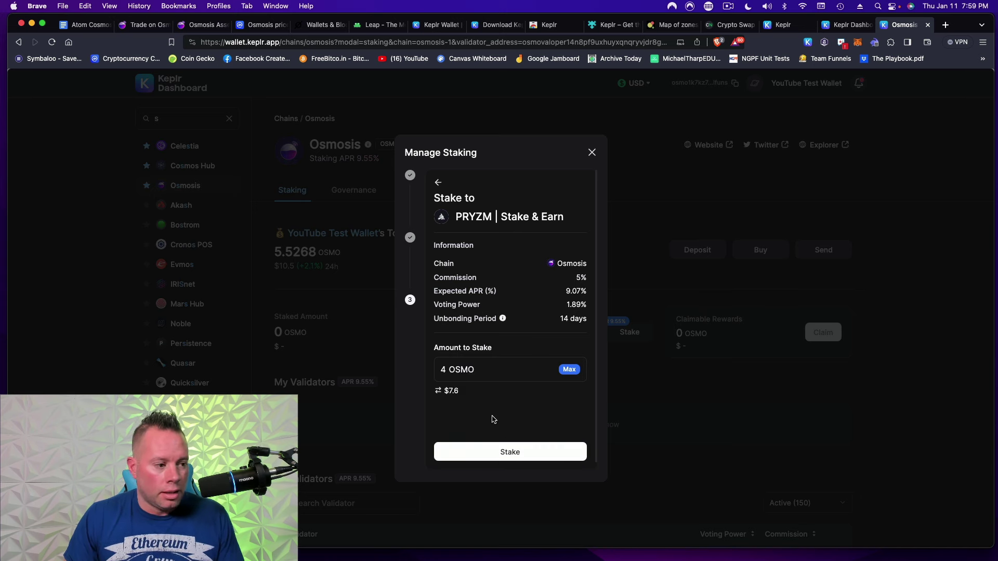
click(518, 454)
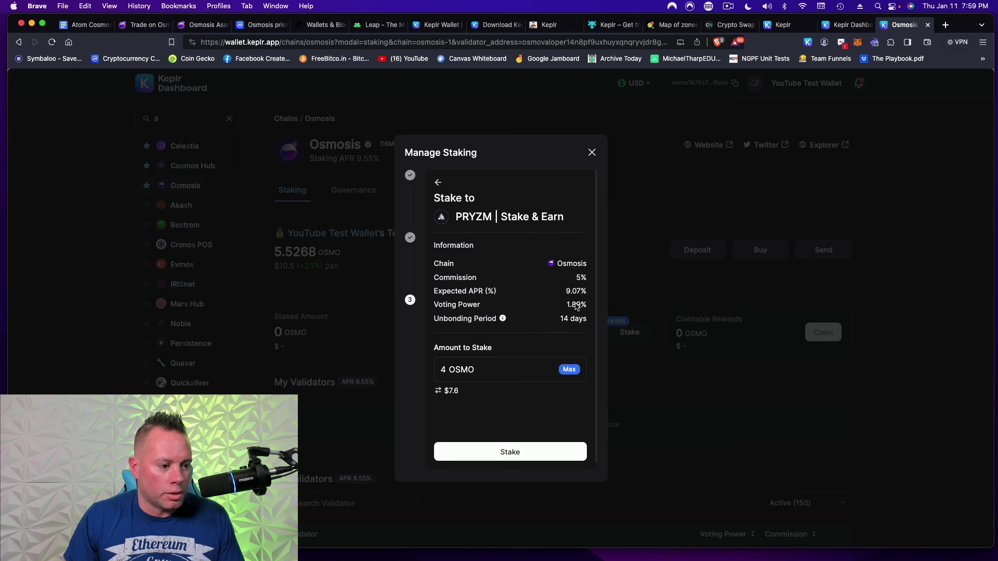
click(523, 447)
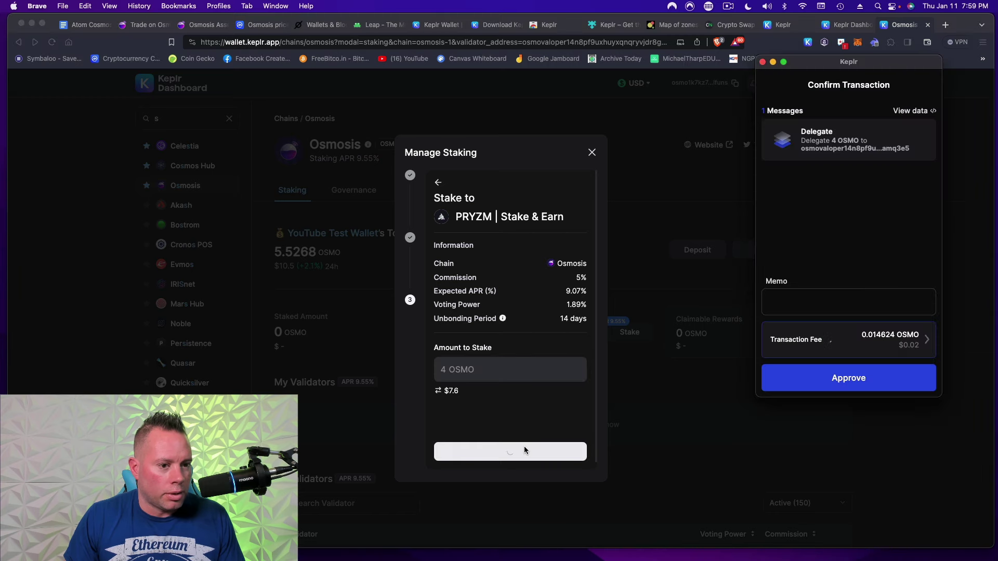
click(844, 379)
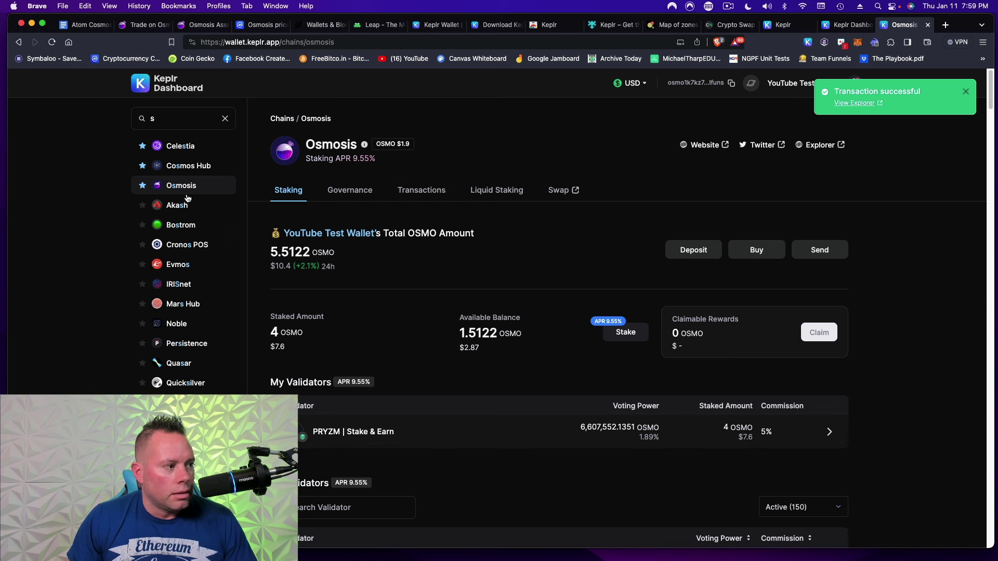
- Open staking for Cosmos Hub and compare voting power and commission across its validators
click(185, 167)
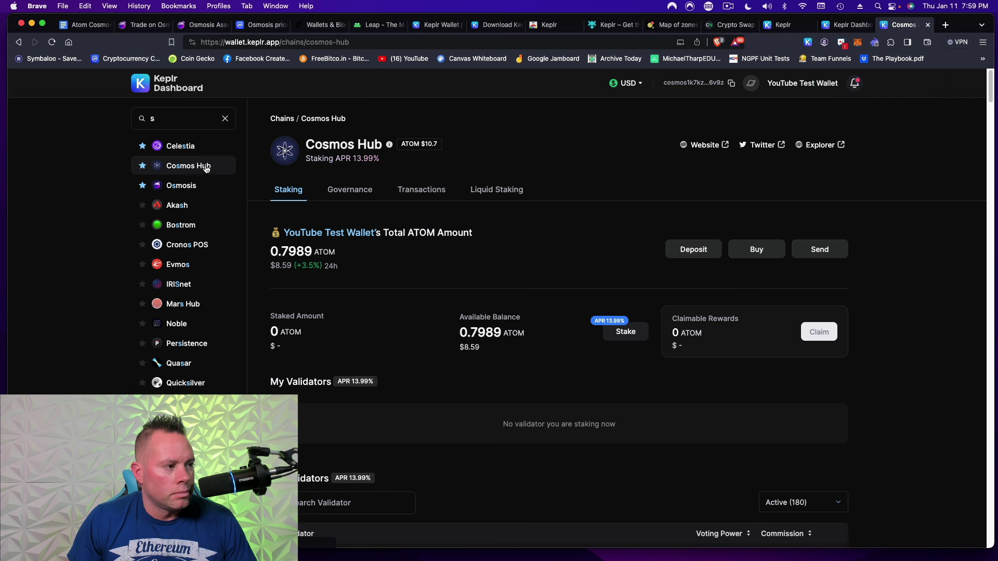
click(632, 336)
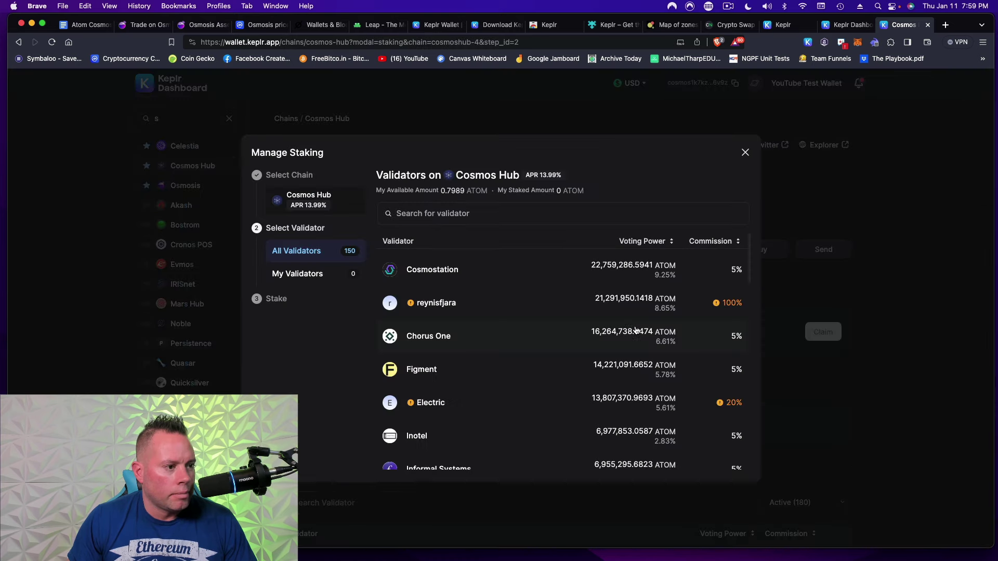
scroll(494, 322, down, 5)
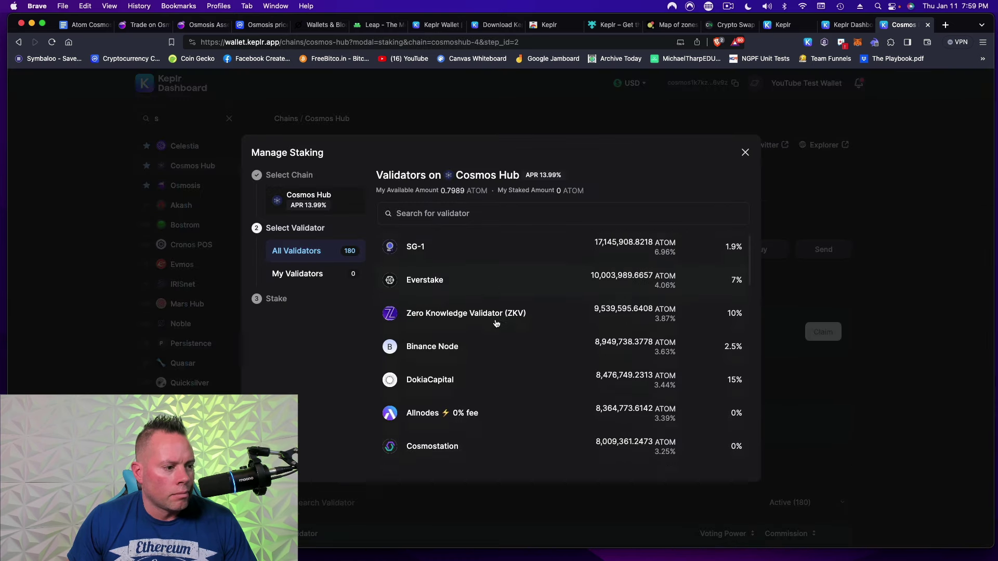
scroll(473, 311, down, 4)
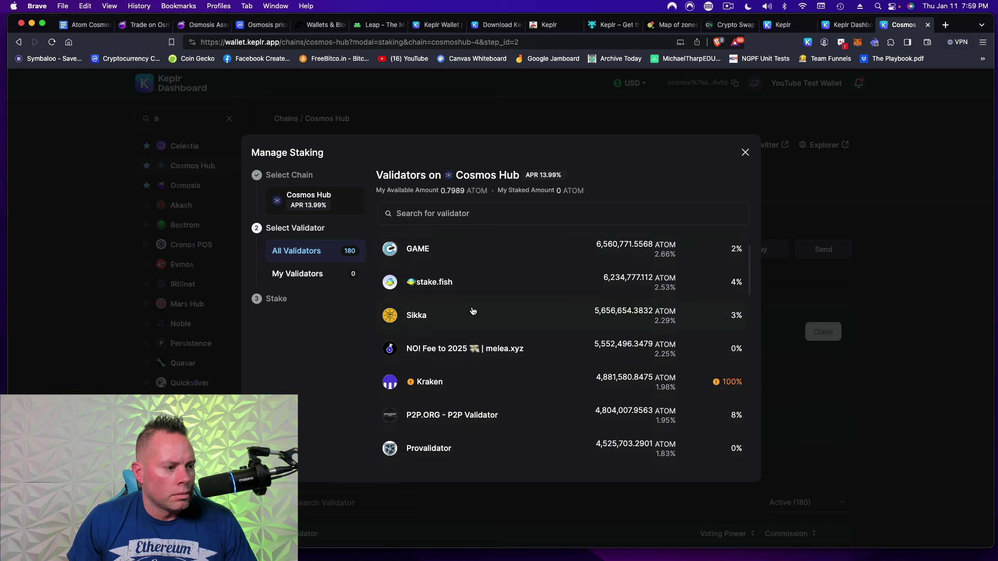
scroll(495, 332, down, 5)
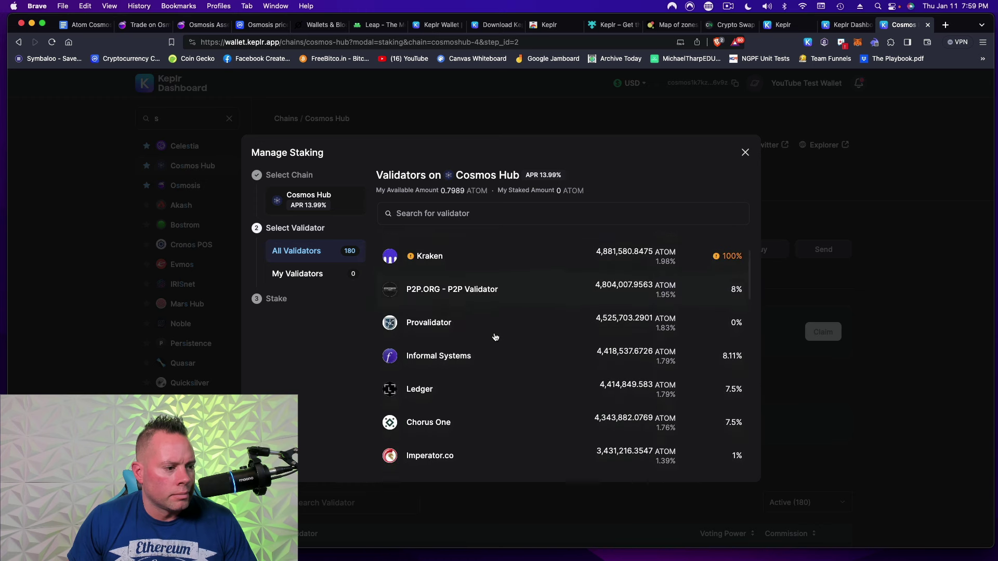
scroll(495, 337, down, 4)
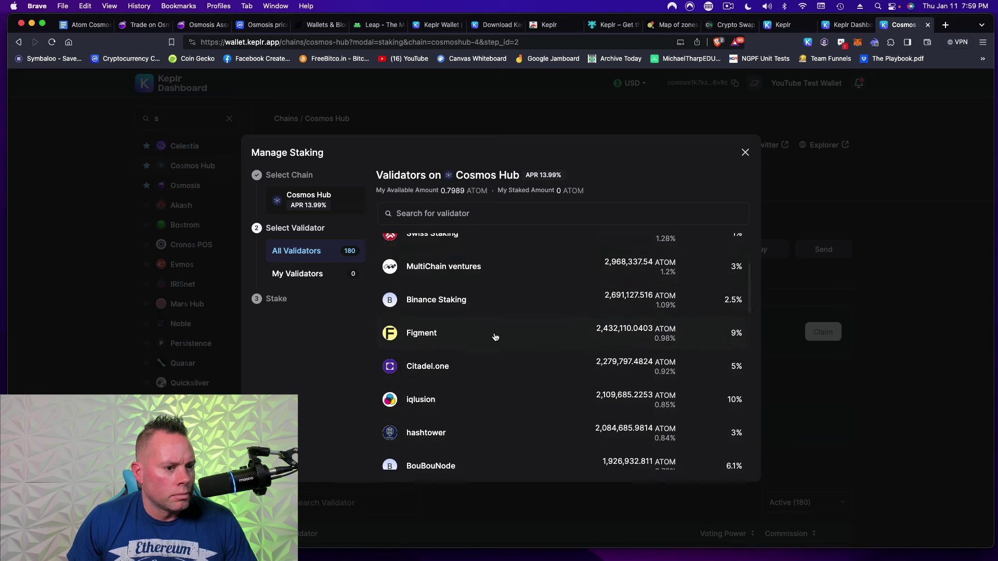
scroll(495, 337, up, 15)
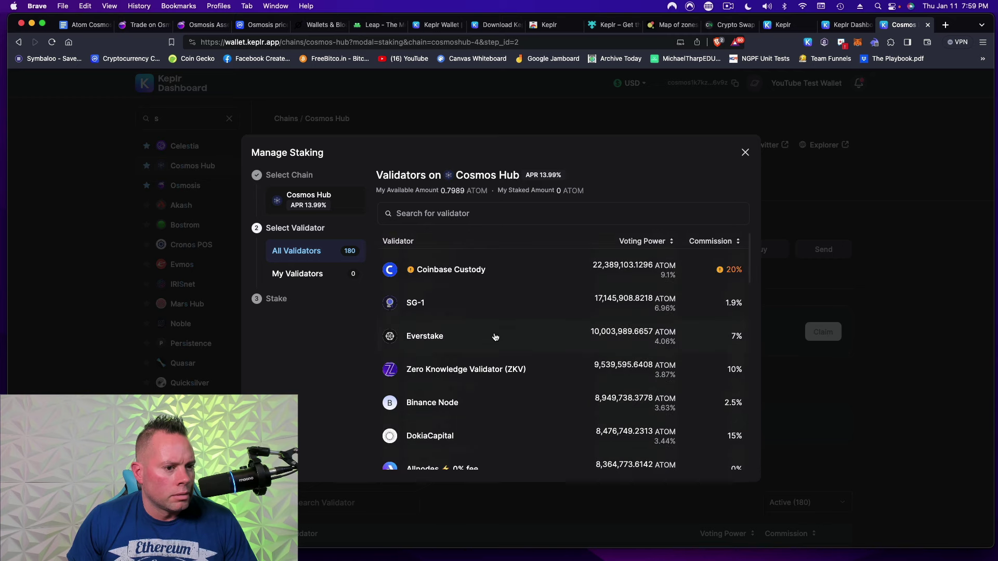
scroll(495, 337, down, 5)
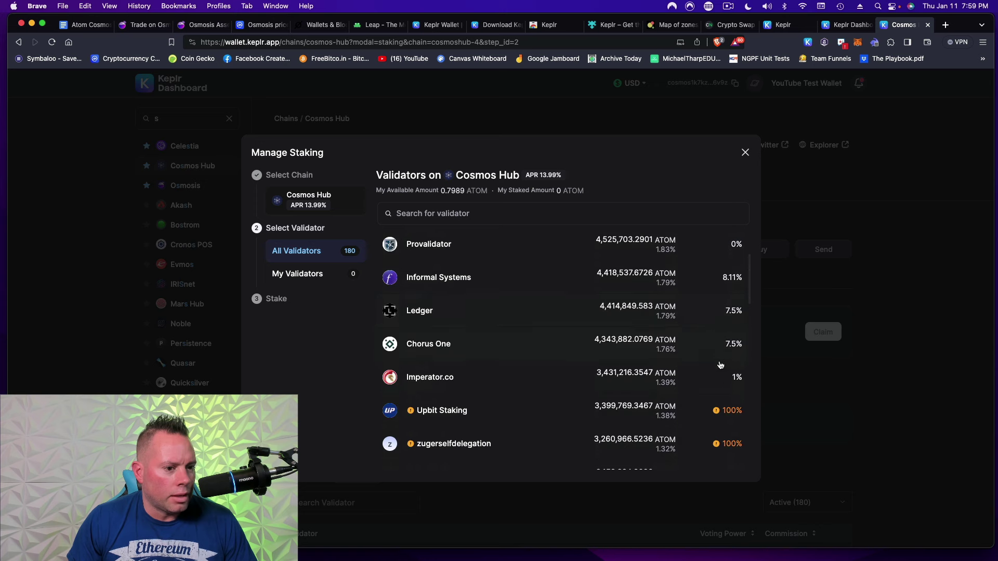
scroll(719, 363, down, 1)
scroll(654, 363, down, 3)
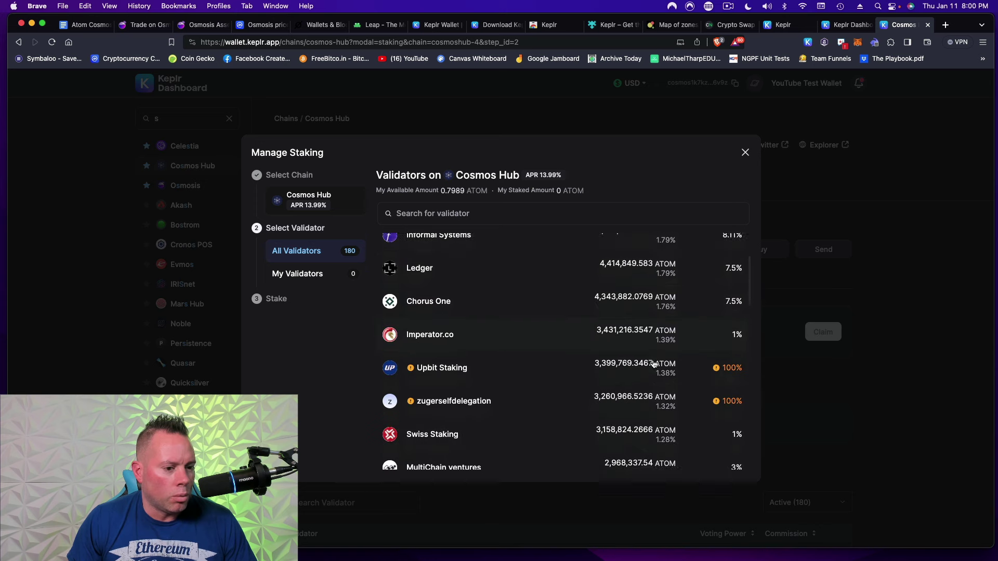
mouse_move(727, 289)
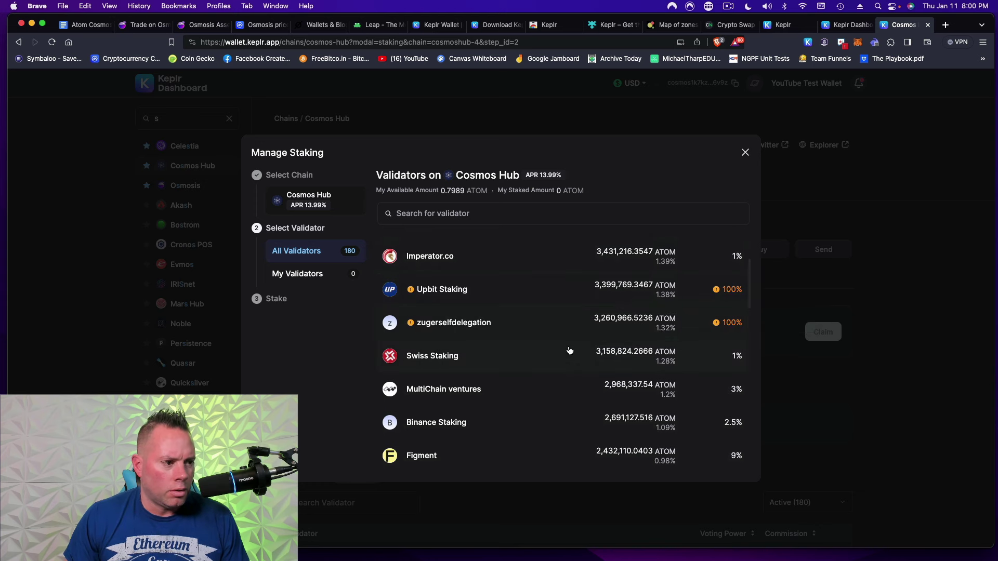
scroll(568, 353, down, 2)
scroll(568, 353, down, 7)
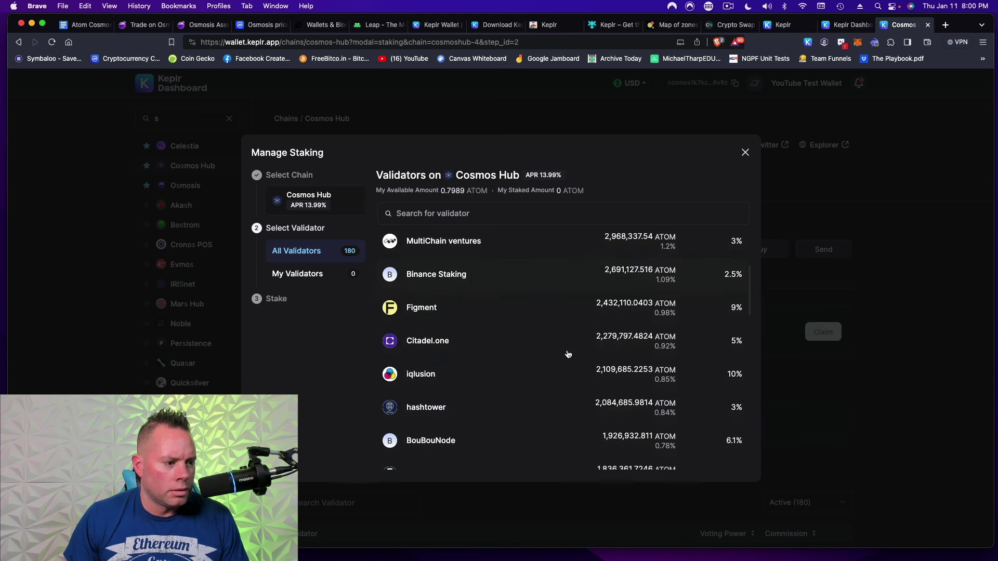
scroll(568, 354, down, 3)
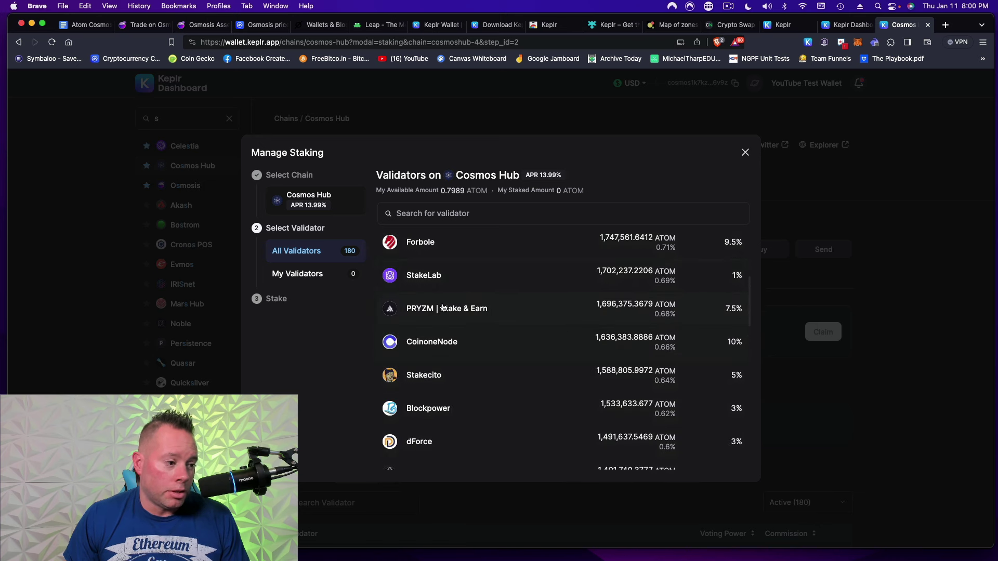
- Select PRYZM | Stake & Earn as the Cosmos Hub validator and set the stake amount to the maximum available ATOM
click(475, 311)
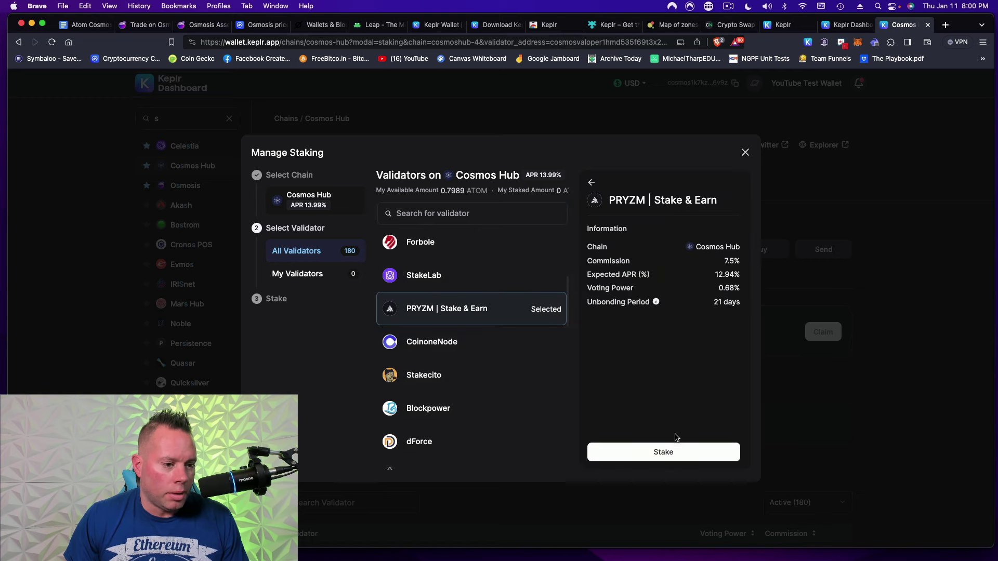
click(656, 453)
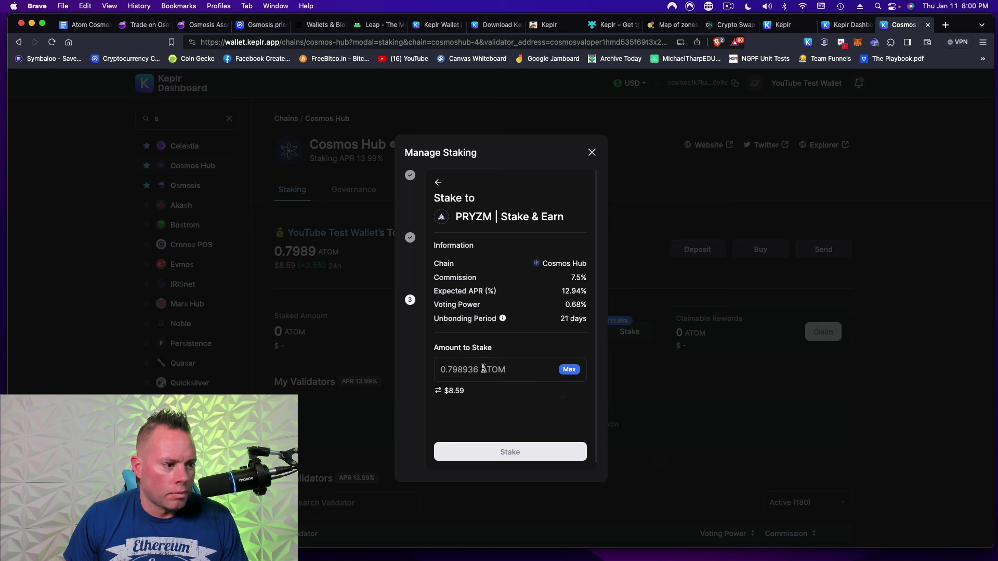
click(569, 370)
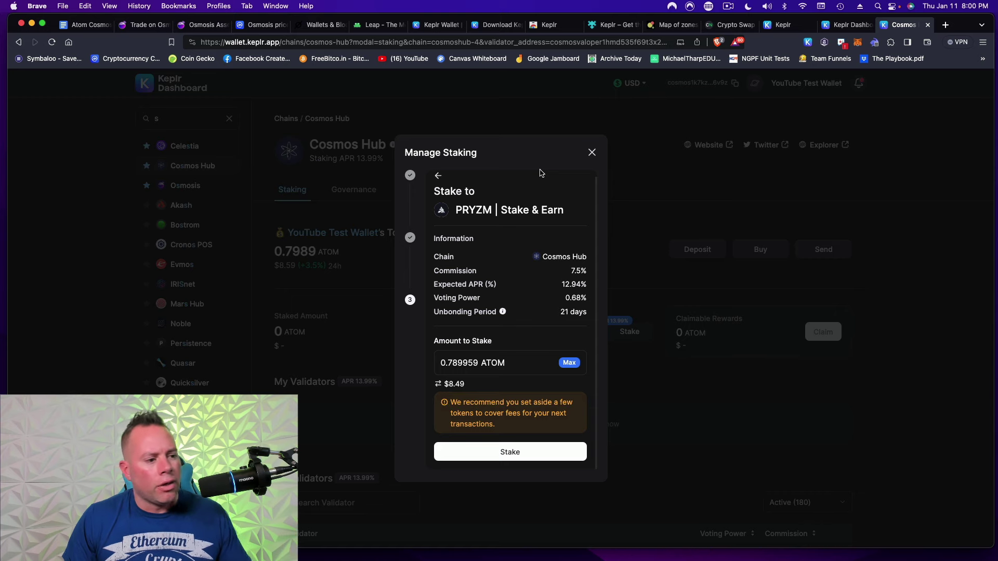
- Switch to Osmosis, withdraw 3 ATOM to Cosmos Hub, and approve the IBC transfer in Keplr
click(209, 29)
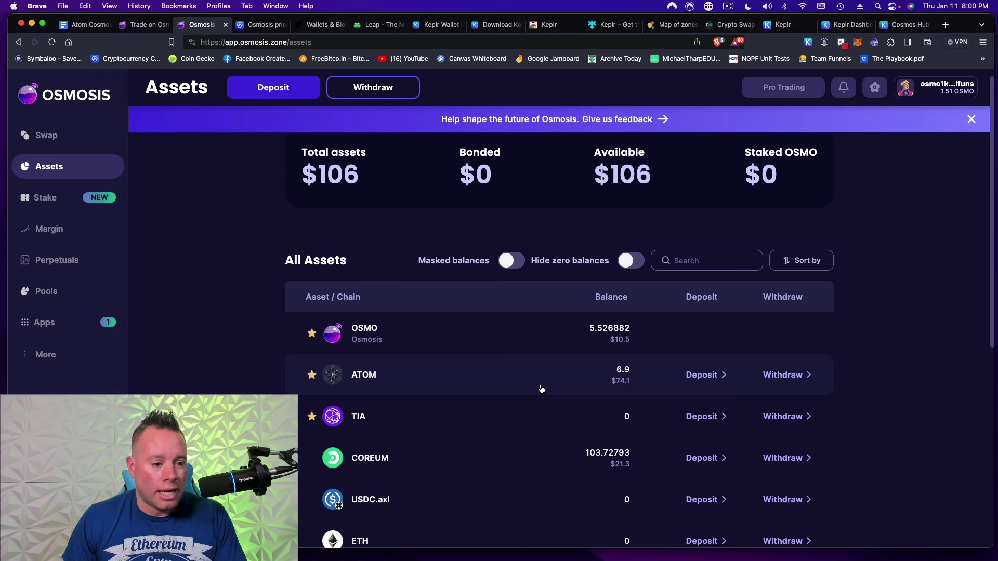
click(781, 375)
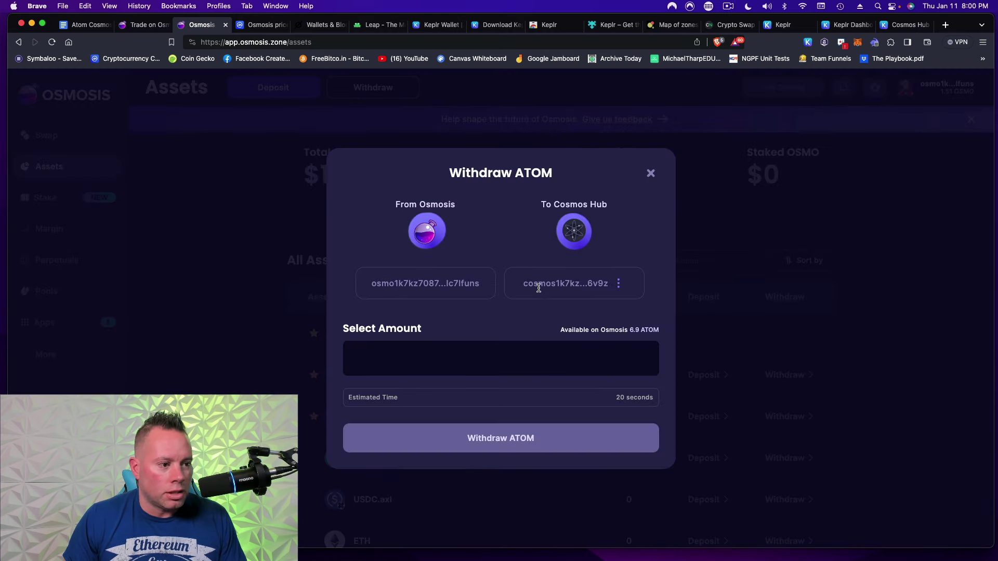
click(496, 354)
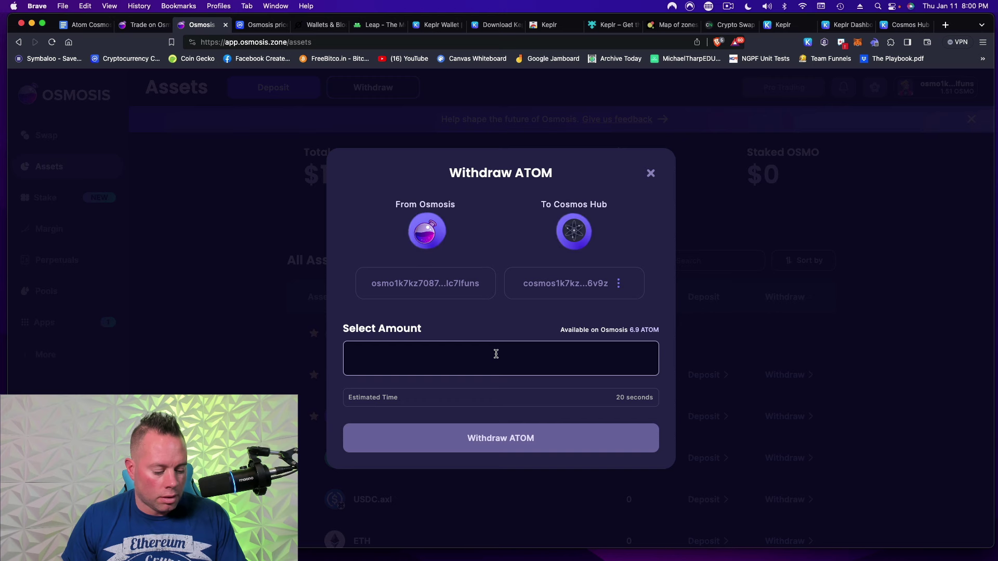
text(3)
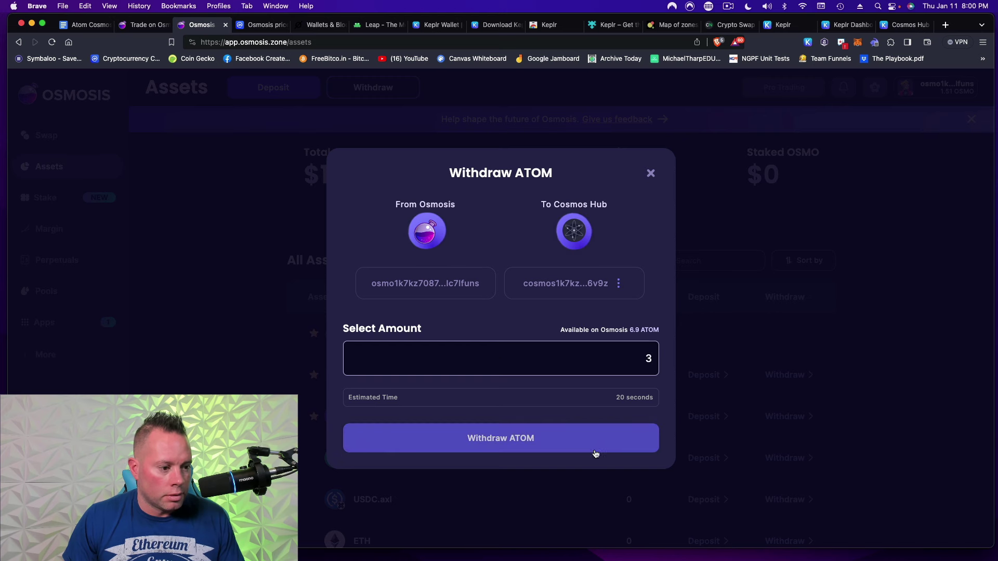
click(512, 443)
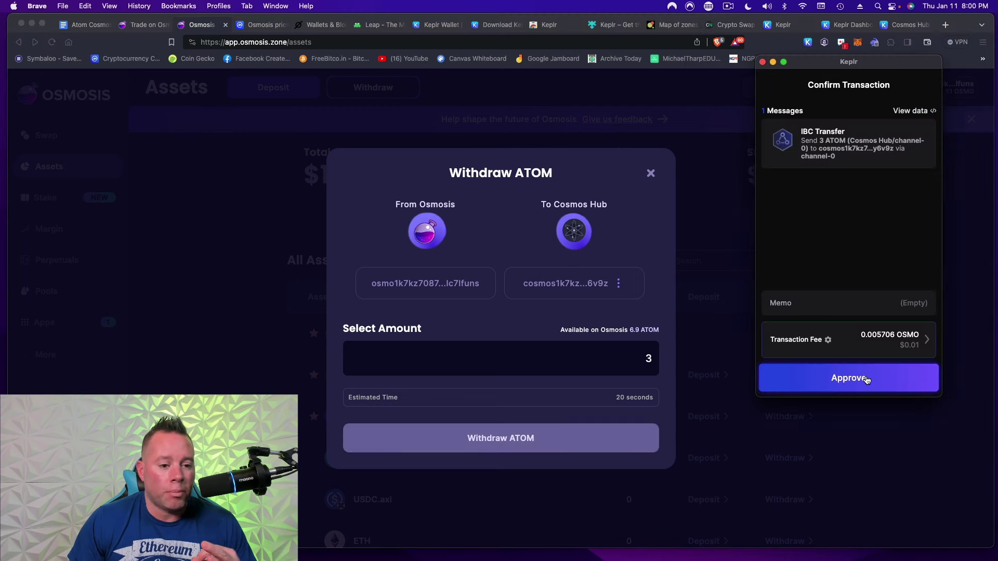
click(867, 380)
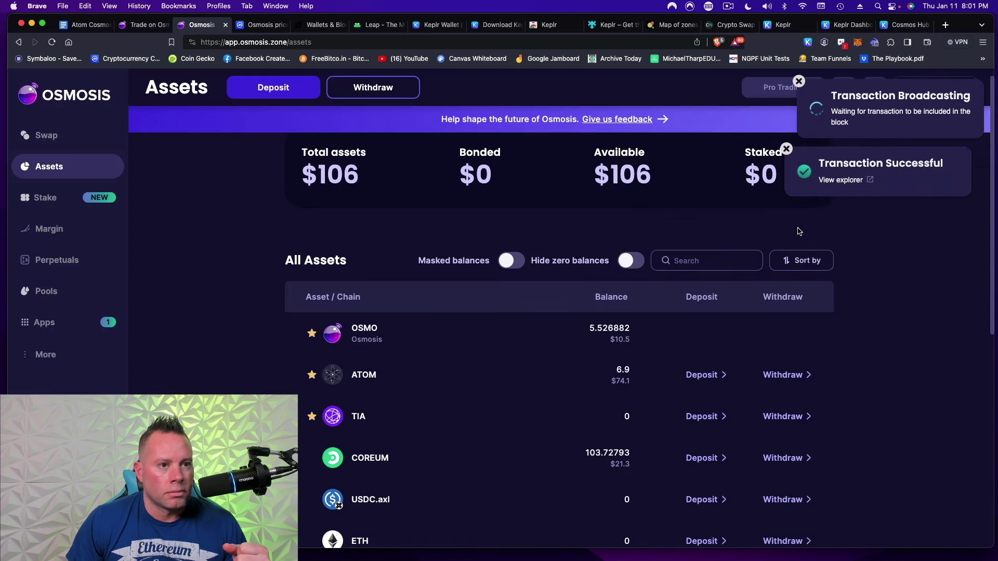
- Return to the Keplr Dashboard, dismiss the Celestia staking dialog, and refresh the overview to check the portfolio distribution and token balances
click(784, 26)
click(833, 26)
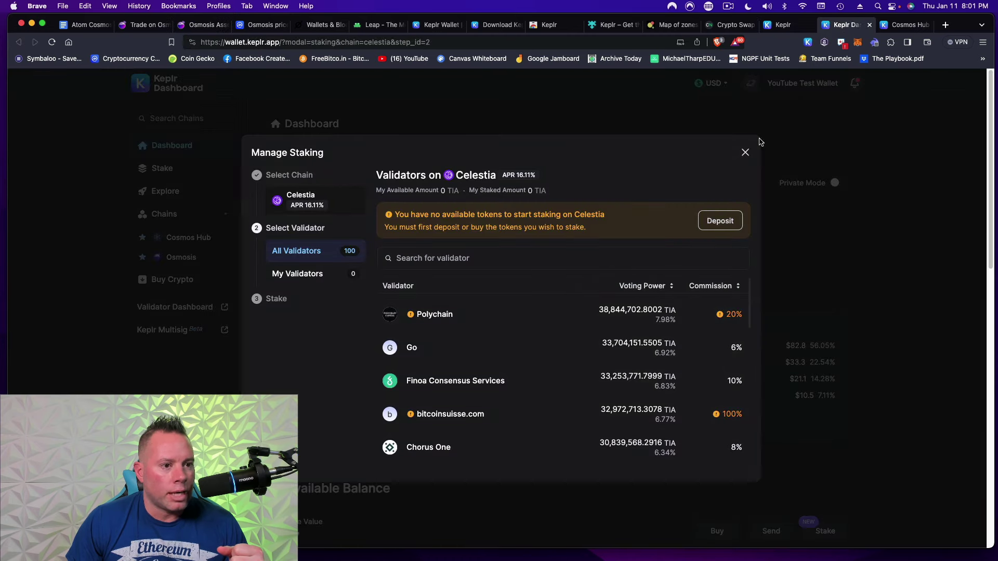
click(745, 152)
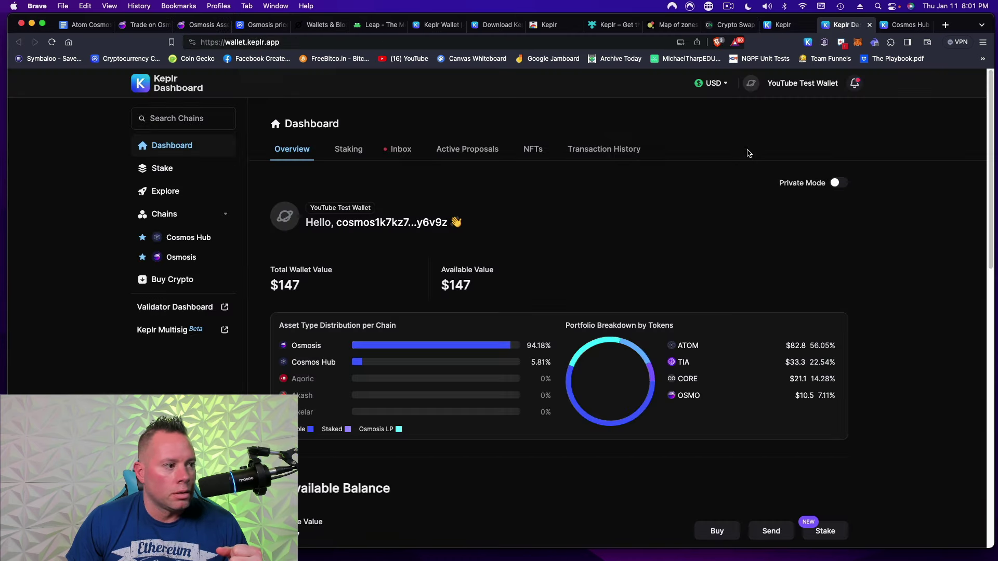
click(52, 43)
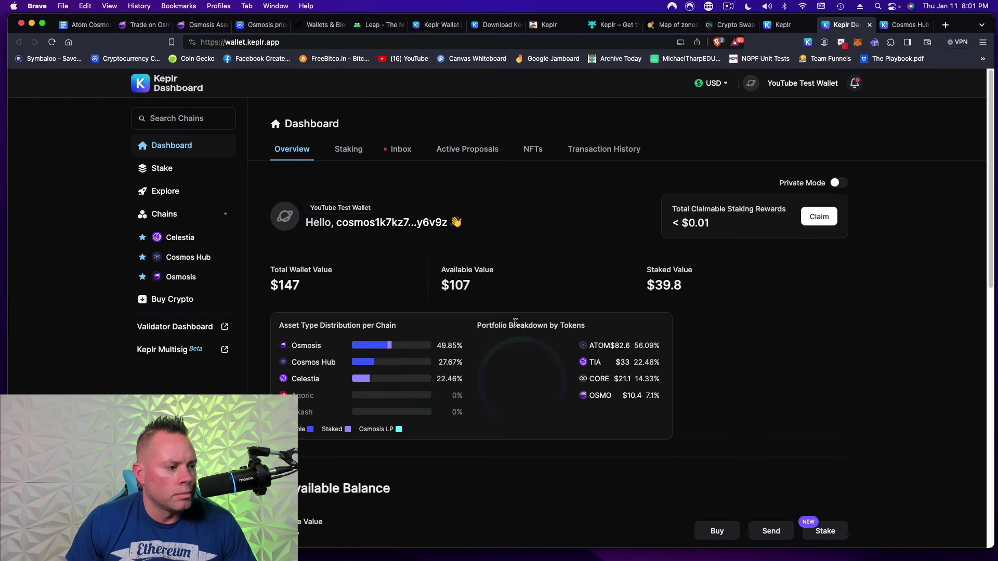
scroll(535, 378, down, 5)
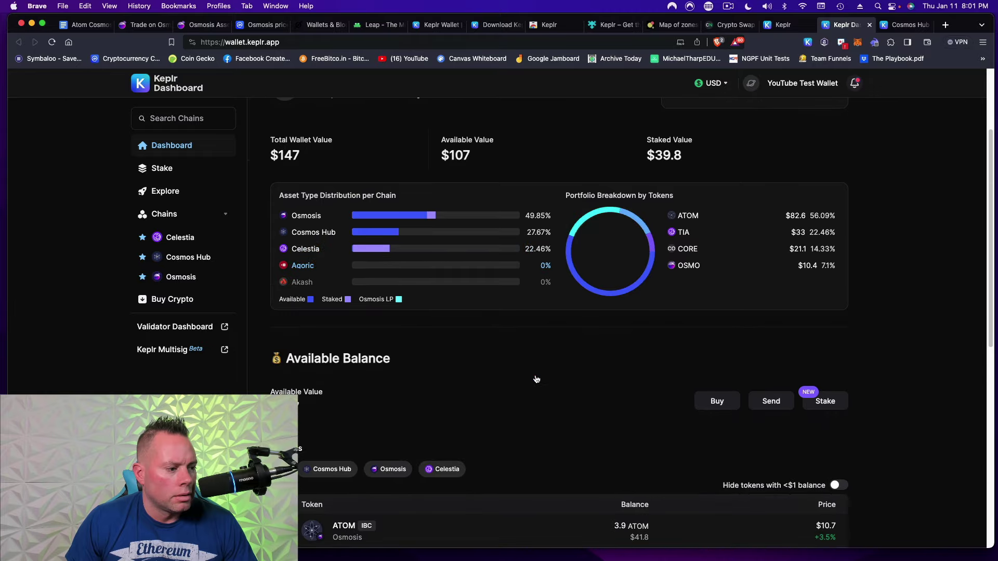
scroll(535, 379, down, 5)
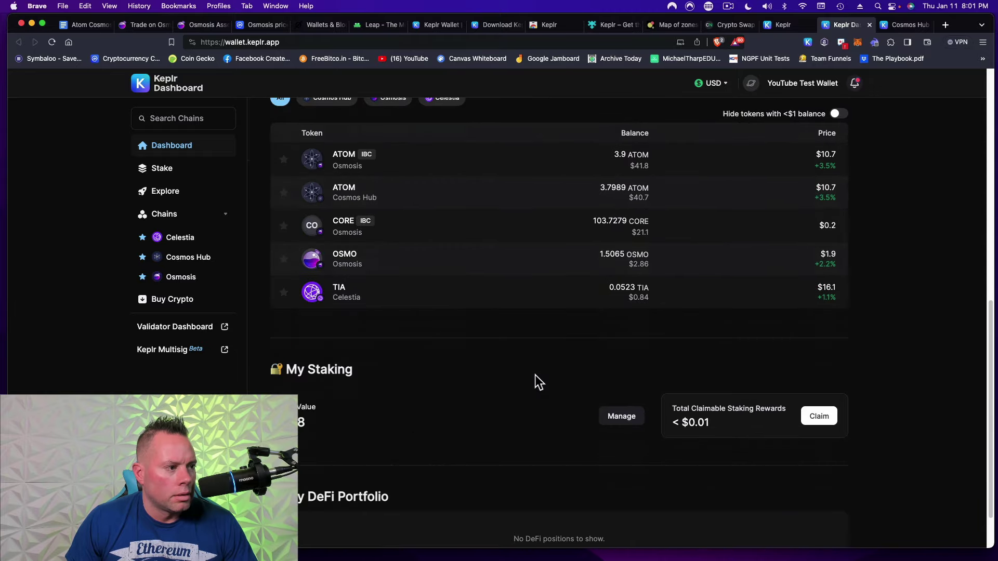
scroll(535, 379, up, 2)
scroll(535, 377, up, 8)
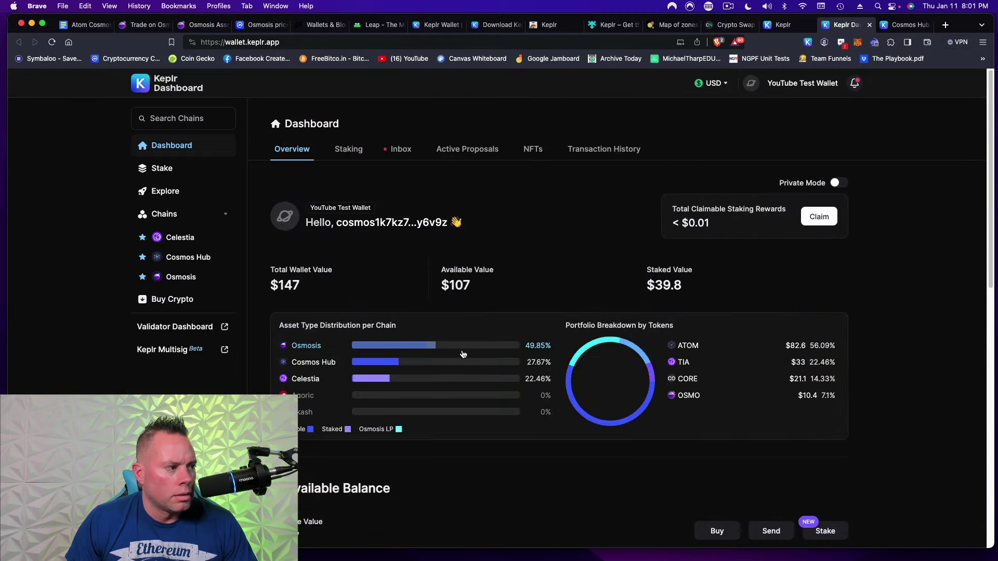
- Review the current staking positions, and open Cosmos Hub staking with PRYZM | Stake & Earn as the validator
click(352, 155)
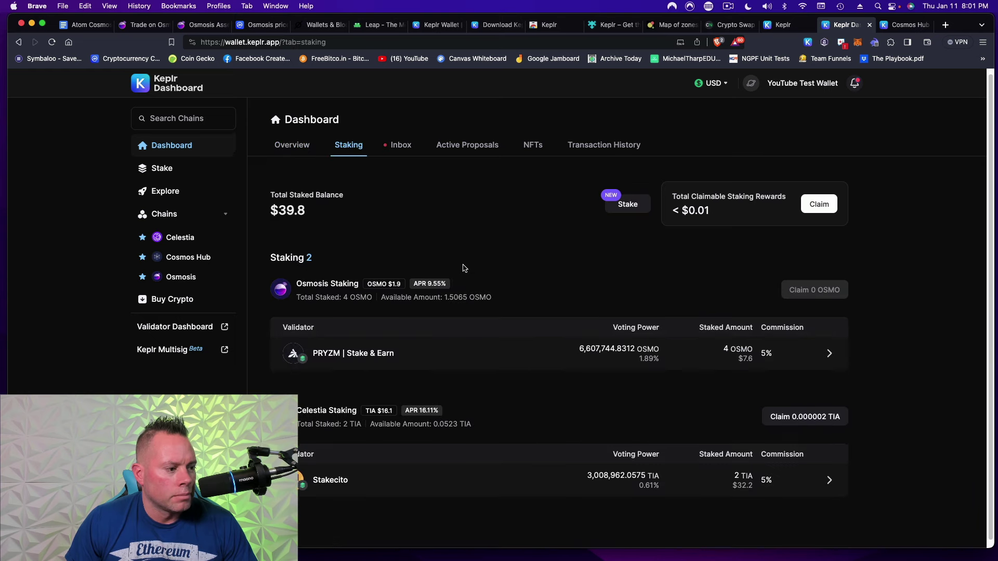
scroll(464, 267, down, 1)
scroll(457, 325, up, 1)
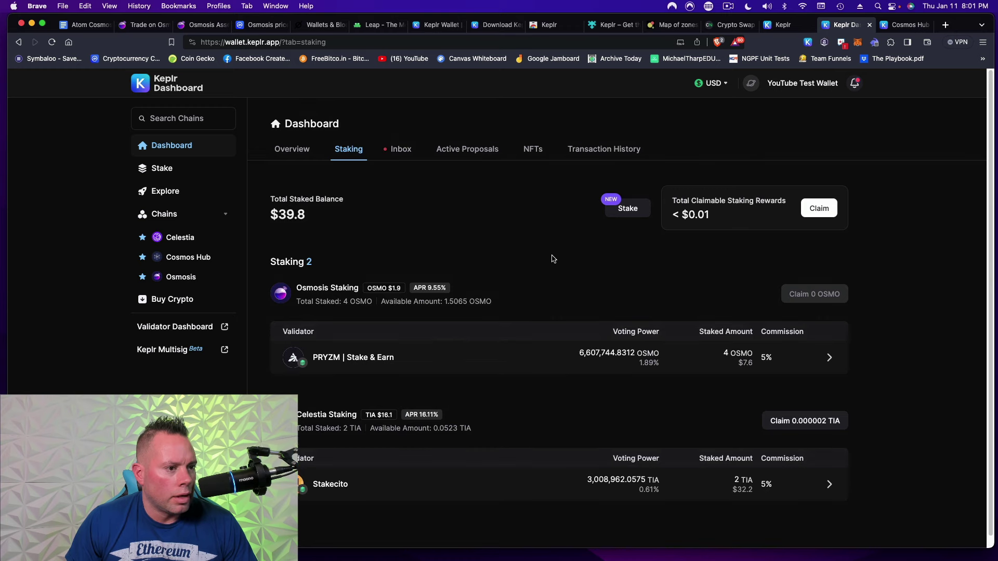
click(625, 214)
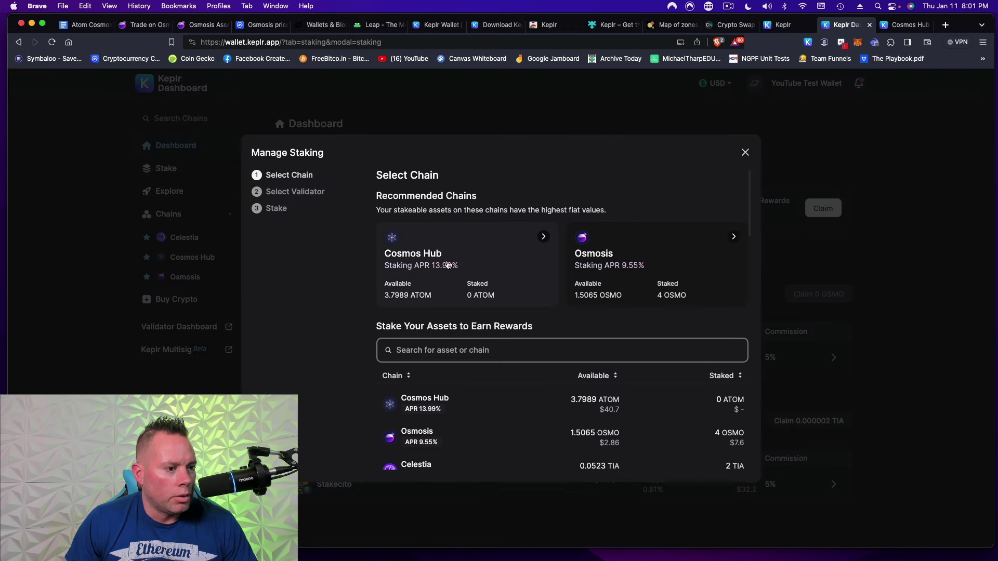
click(461, 268)
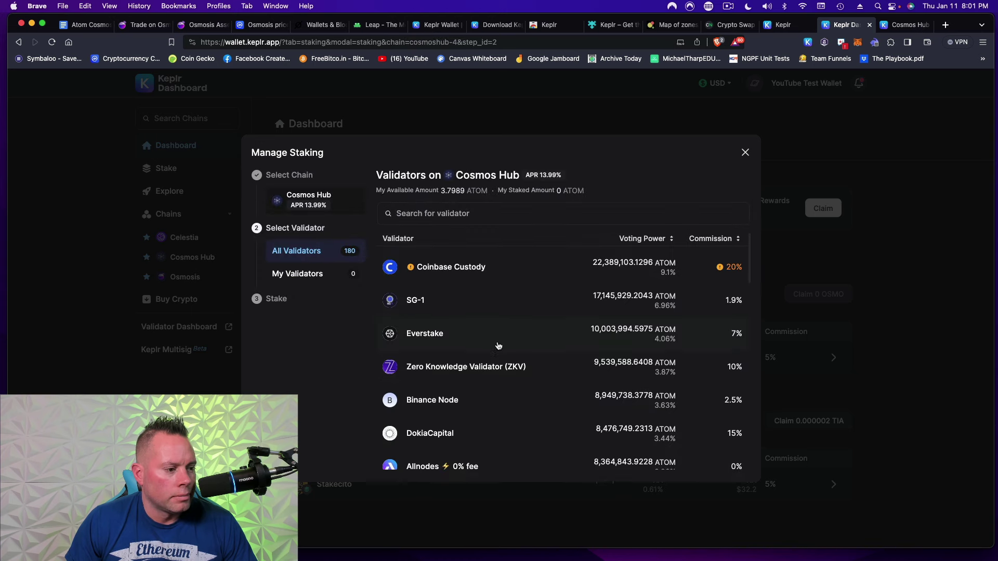
scroll(498, 343, down, 5)
scroll(498, 345, down, 10)
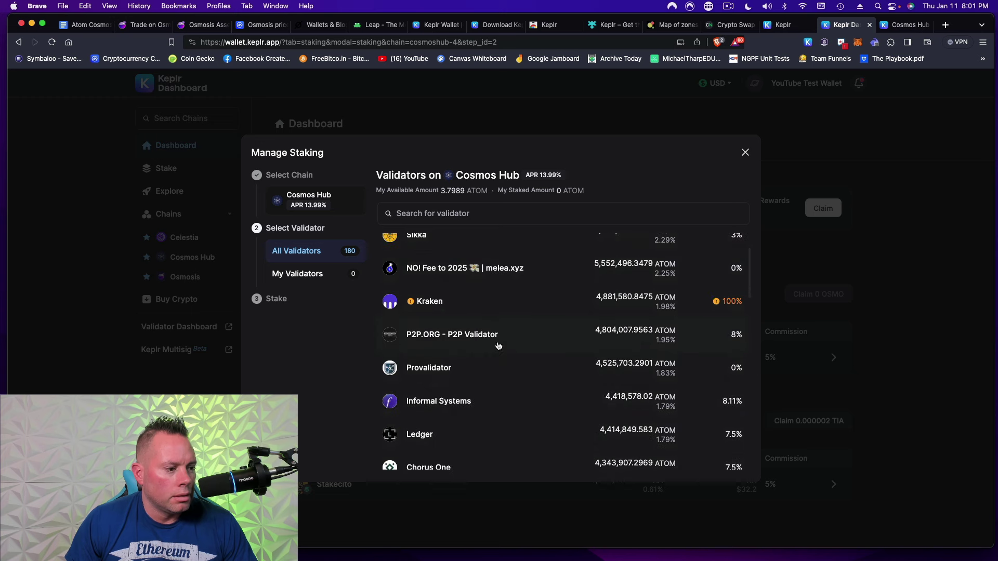
scroll(498, 346, down, 10)
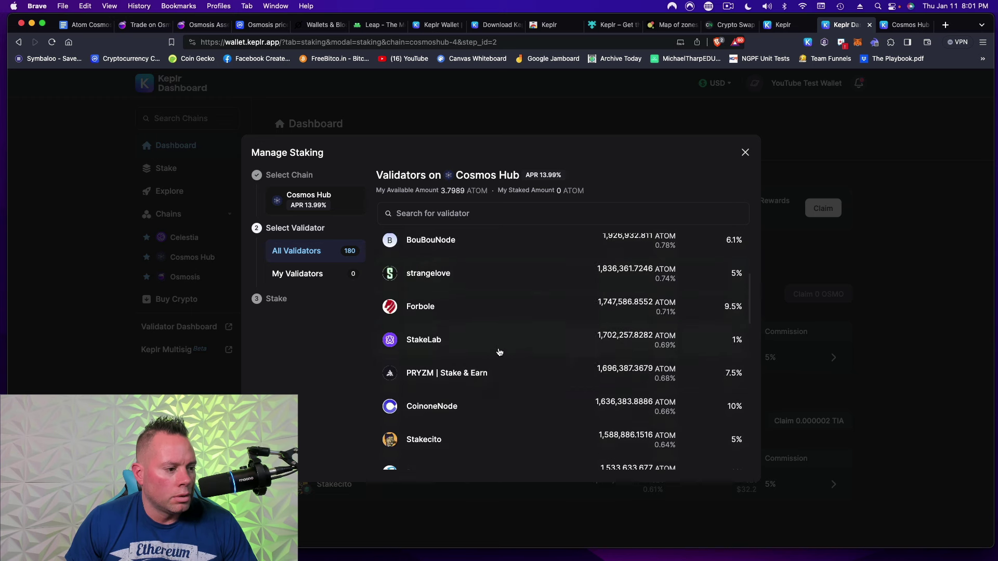
click(450, 374)
click(655, 445)
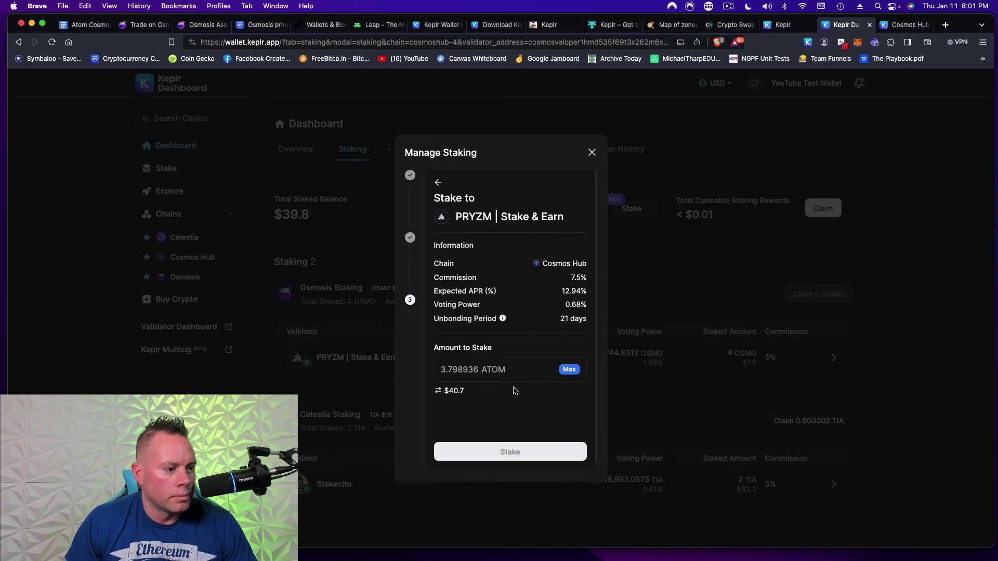
- Stake 3 ATOM to PRYZM | Stake & Earn, approve the delegation in Keplr, and check the staking positions
double_click(483, 368)
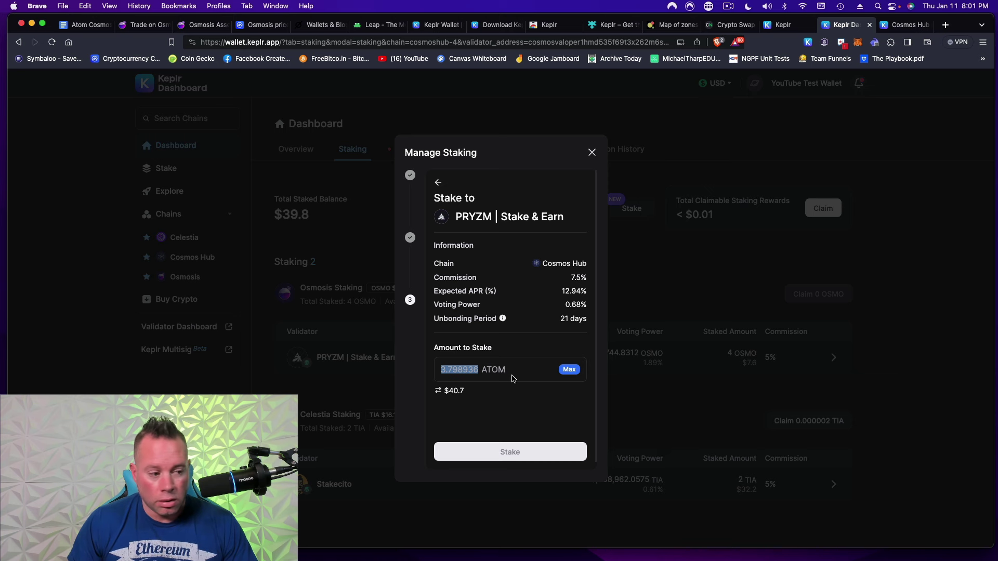
click(568, 370)
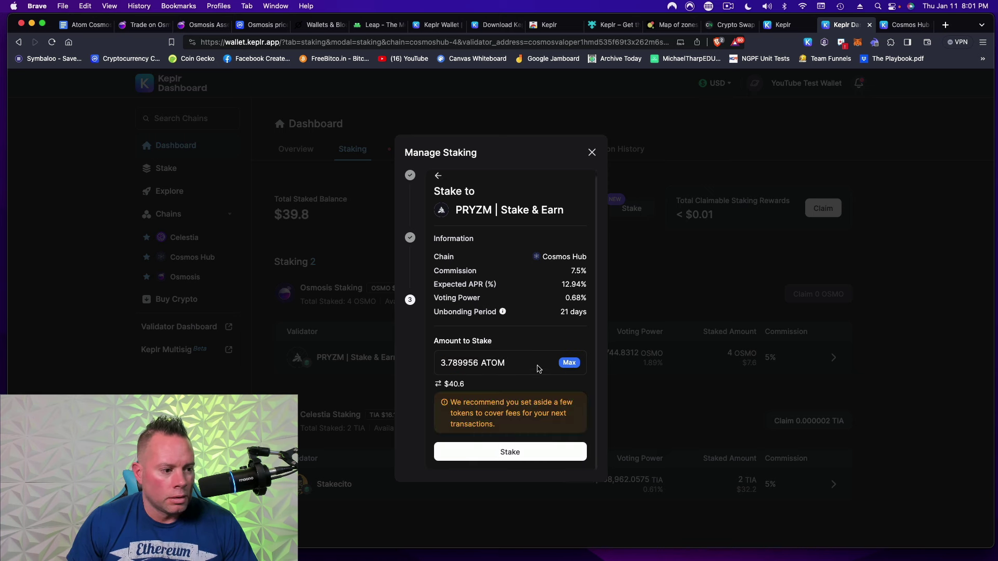
double_click(516, 367)
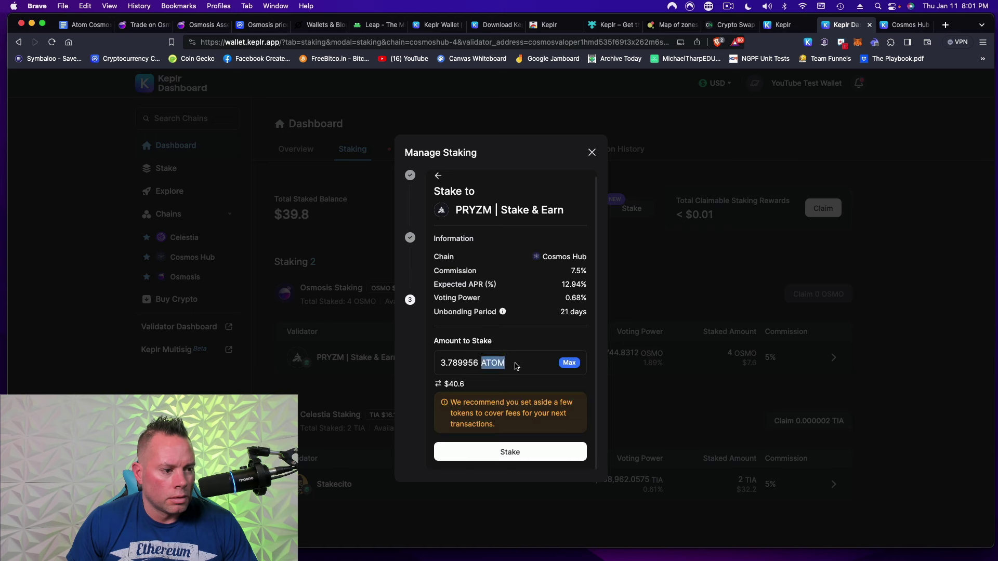
double_click(474, 362)
text(3)
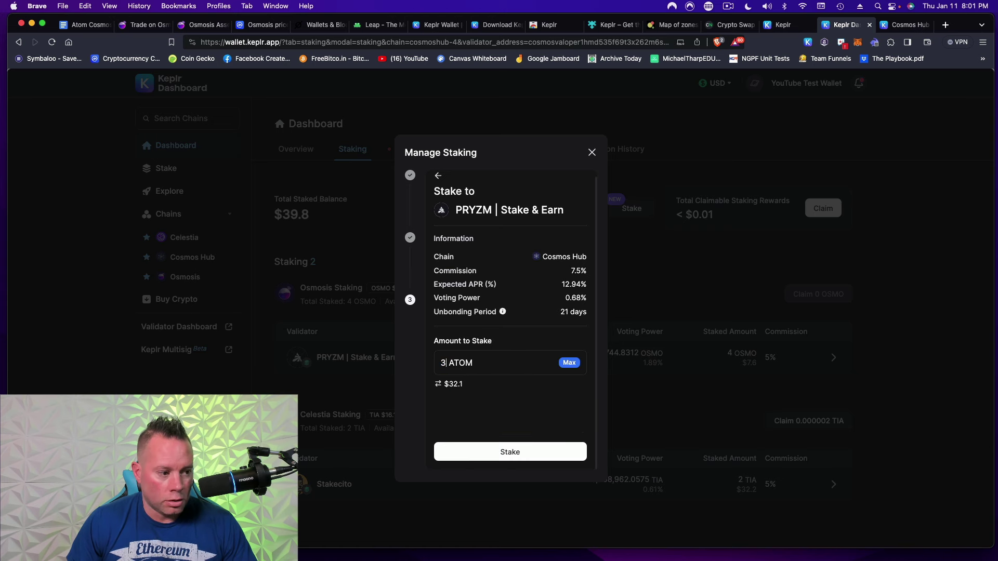
click(509, 452)
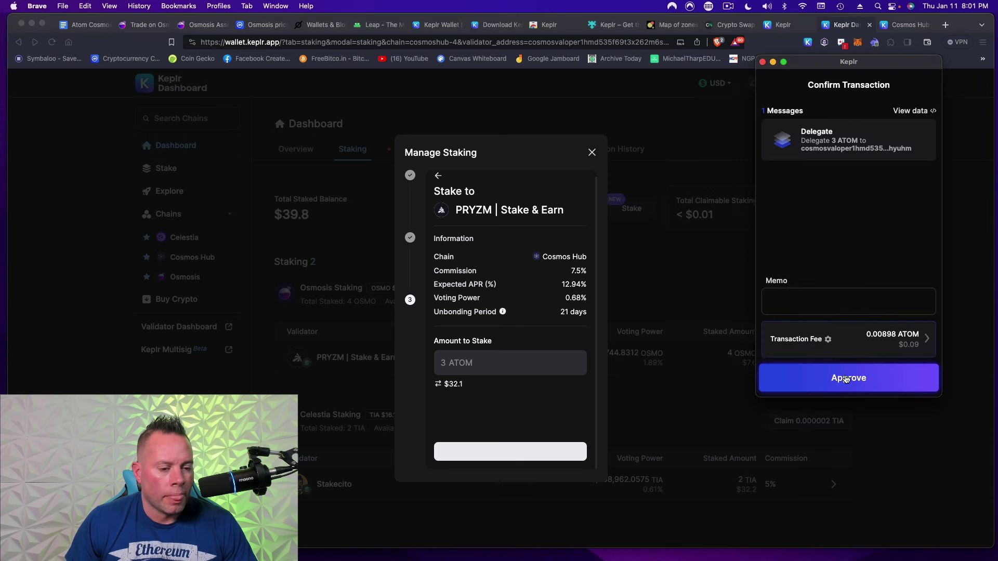
click(848, 378)
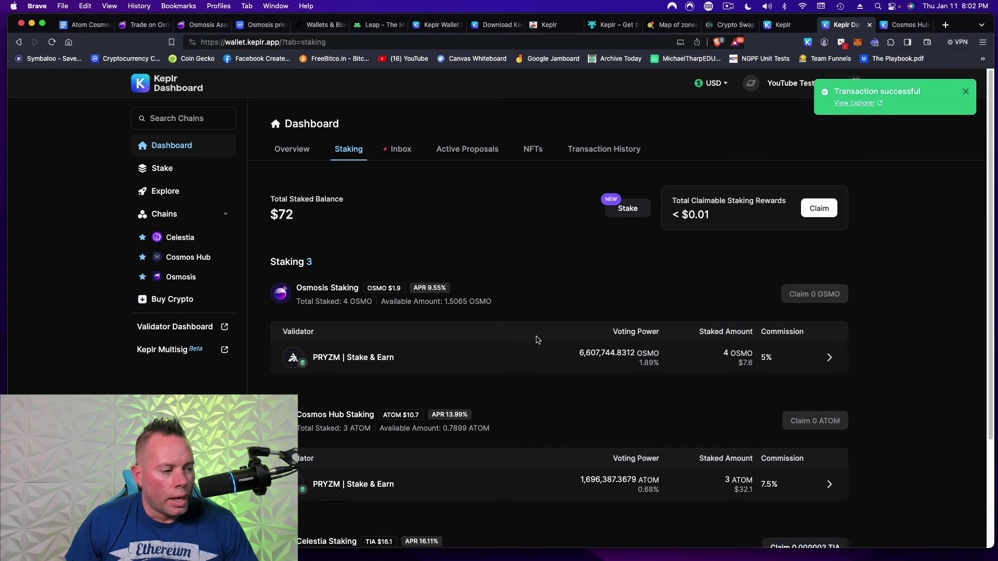
scroll(537, 340, down, 3)
scroll(538, 341, down, 2)
scroll(535, 339, up, 5)
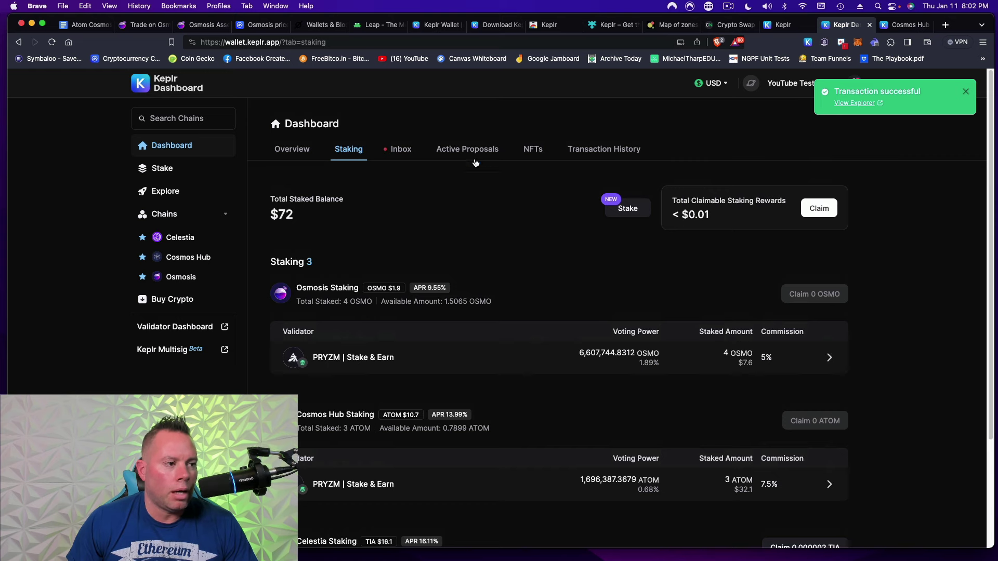
- Open the active Cosmos Hub proposal #867 Validator incentivization, vote Yes, and approve the vote in Keplr
click(464, 151)
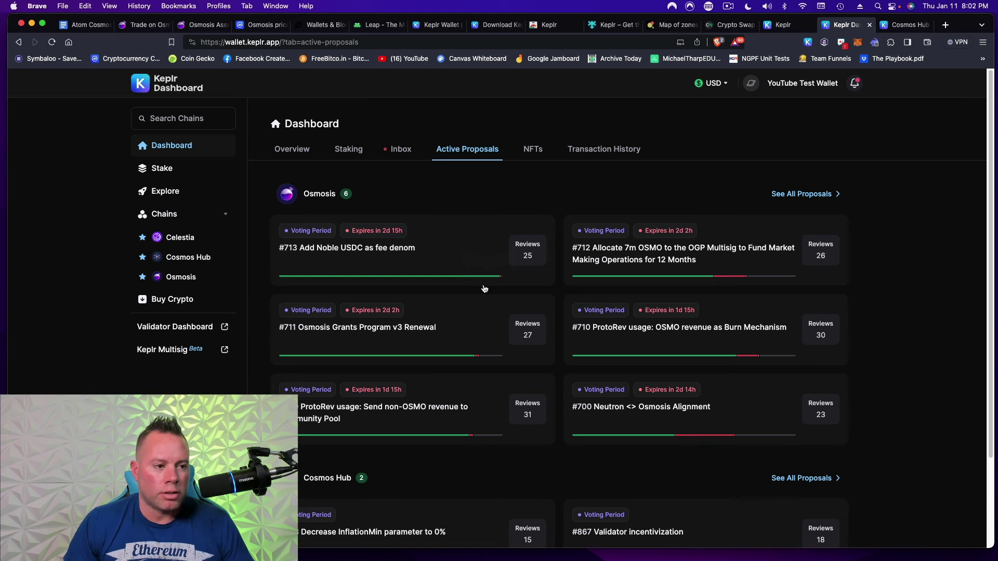
scroll(484, 289, down, 3)
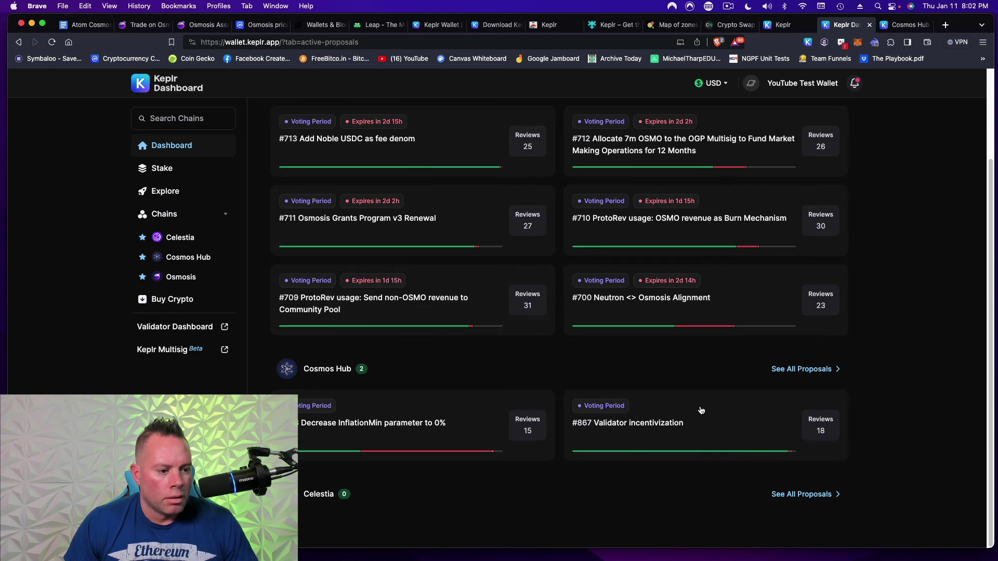
click(677, 426)
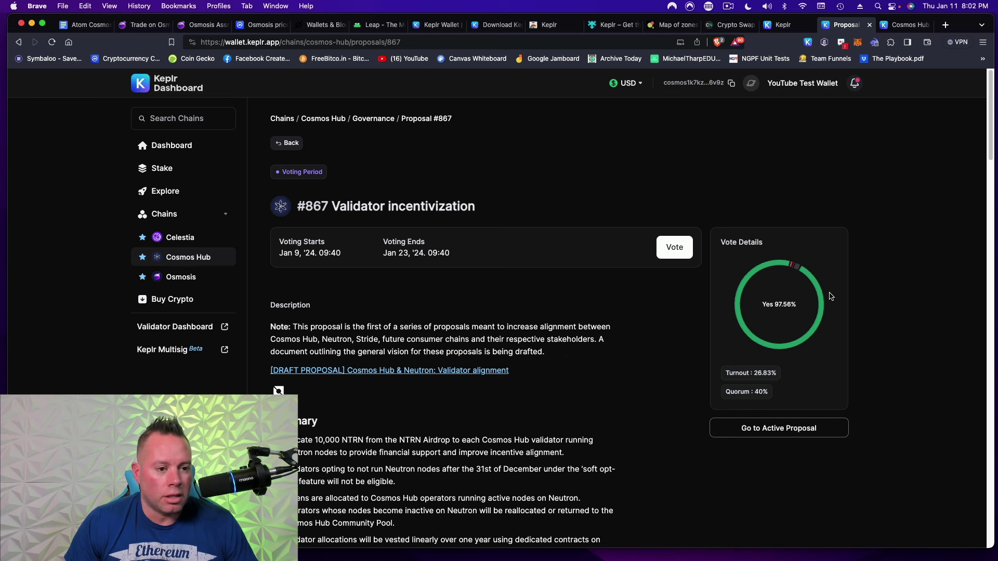
click(685, 249)
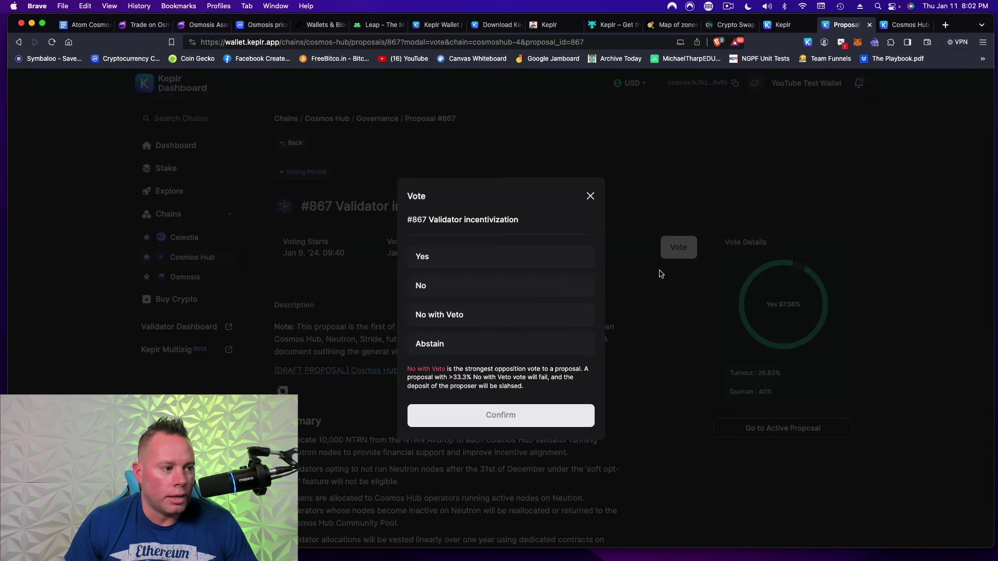
click(433, 257)
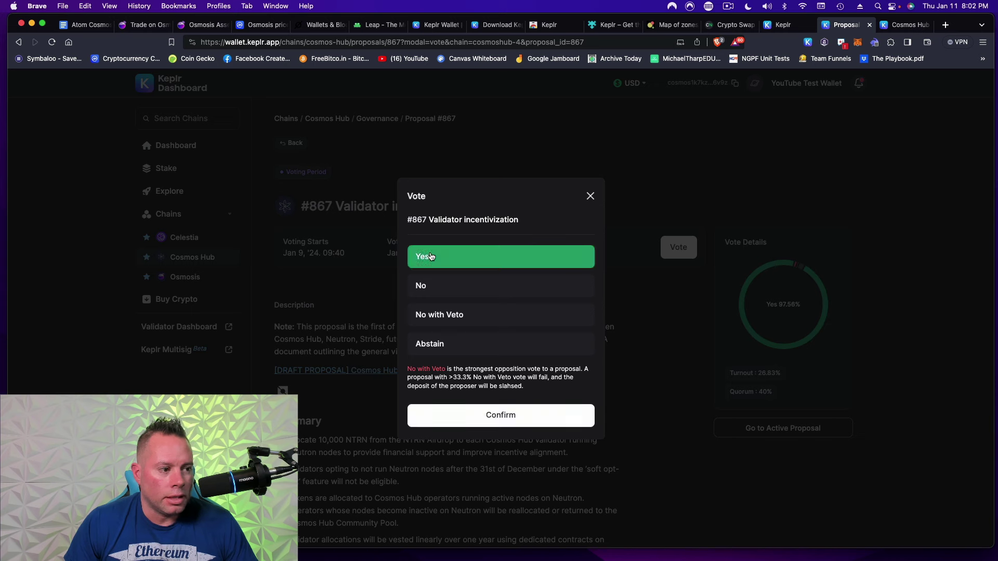
click(512, 416)
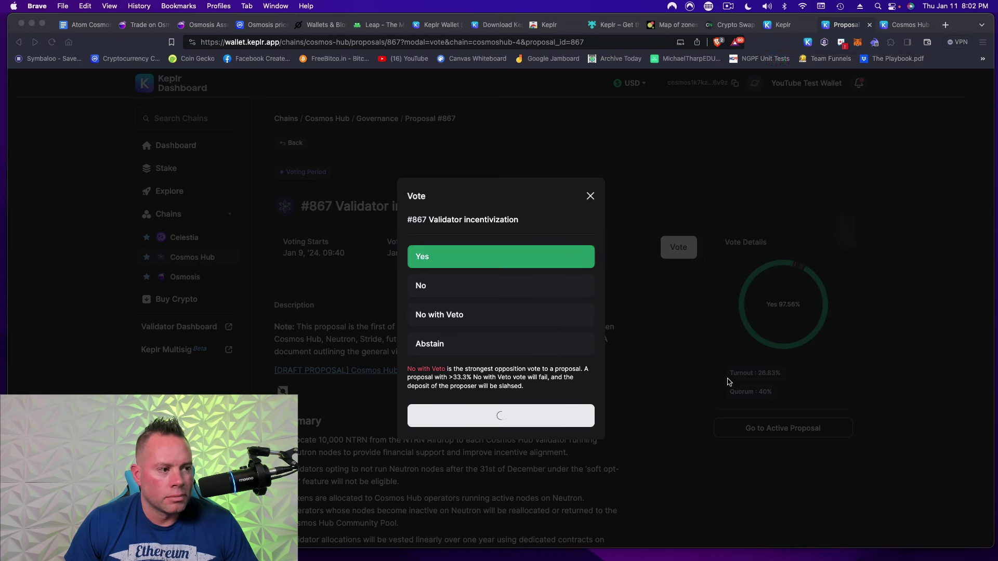
click(842, 379)
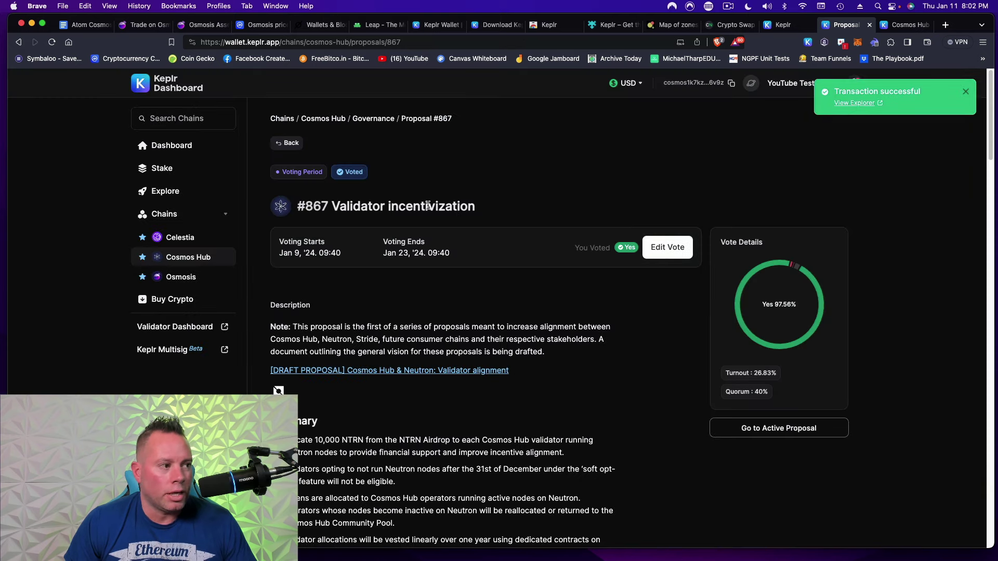
- Open Cosmos Hub's governance list and browse its current and past proposals
click(378, 121)
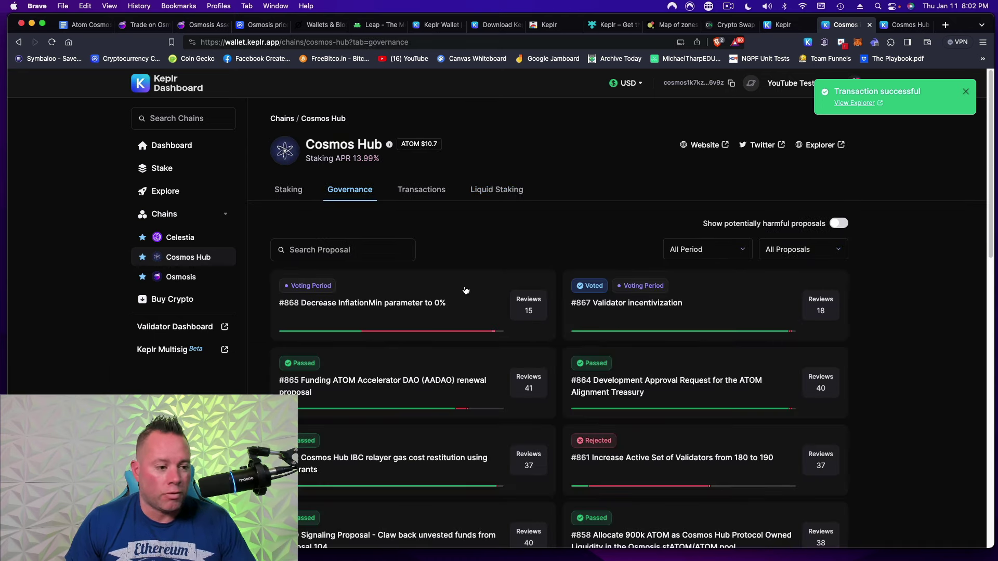
scroll(465, 290, down, 7)
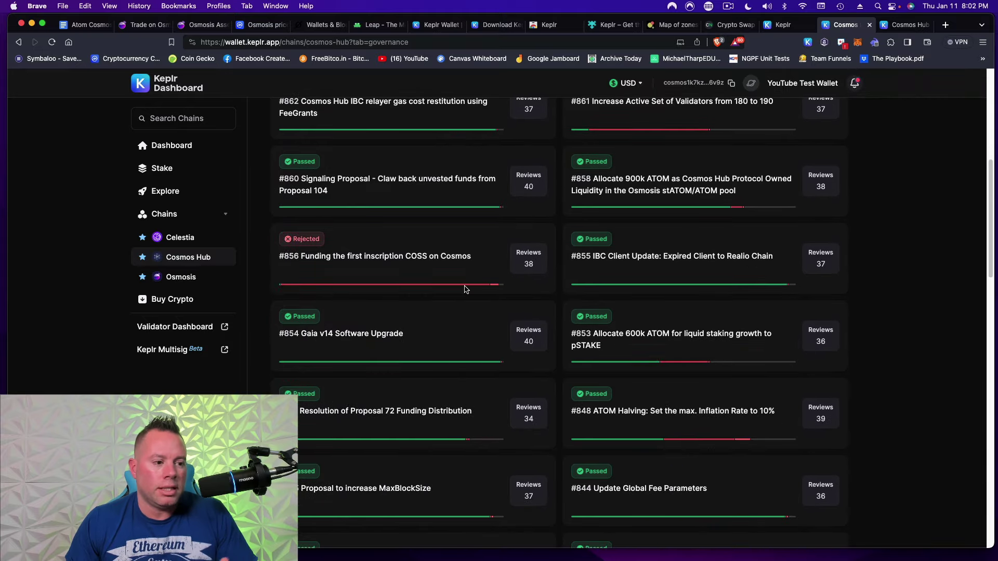
- Check the vote split on Cosmos Hub proposal #856, and review the asset balances on Osmosis
mouse_move(466, 290)
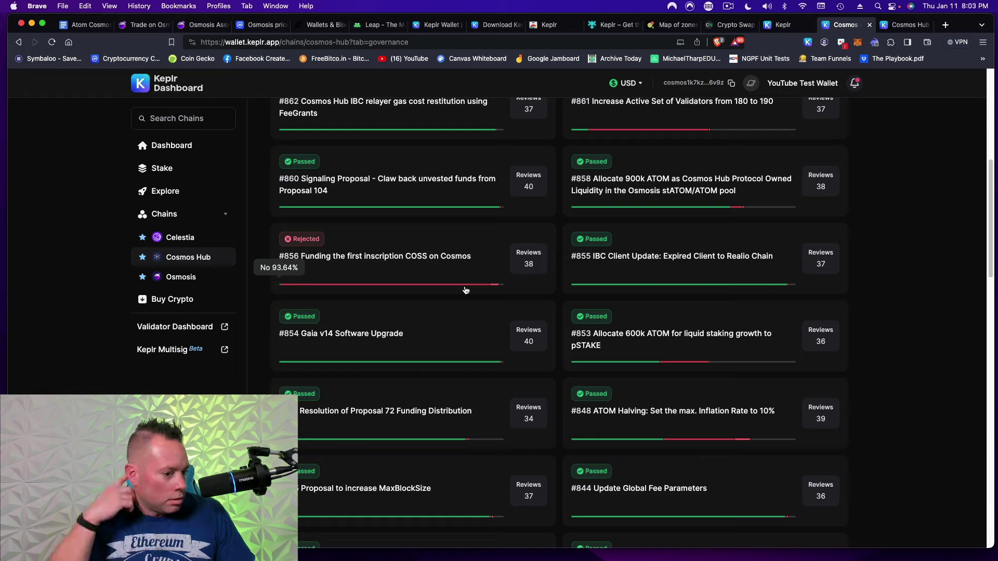
scroll(466, 290, up, 10)
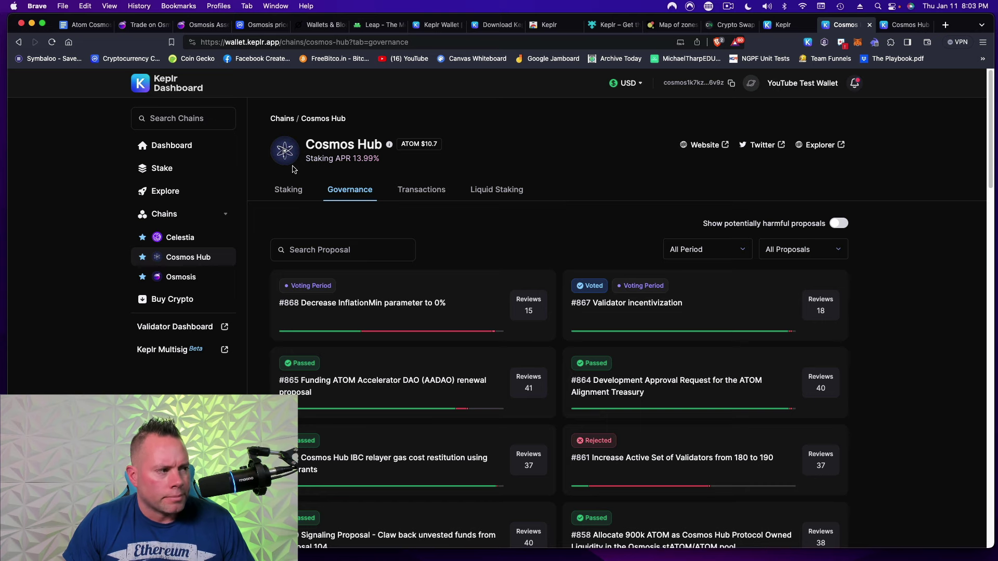
click(203, 25)
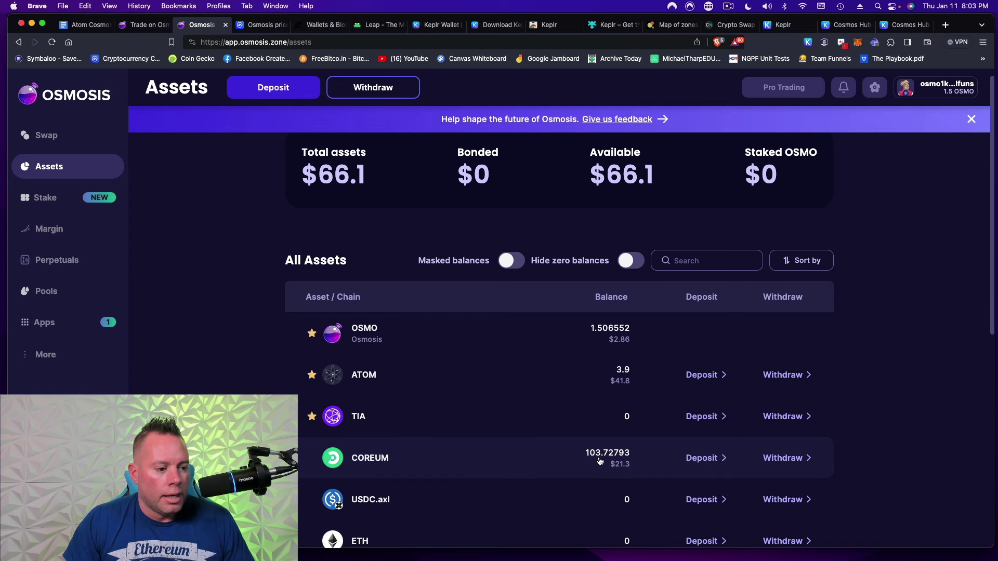
scroll(603, 452, down, 2)
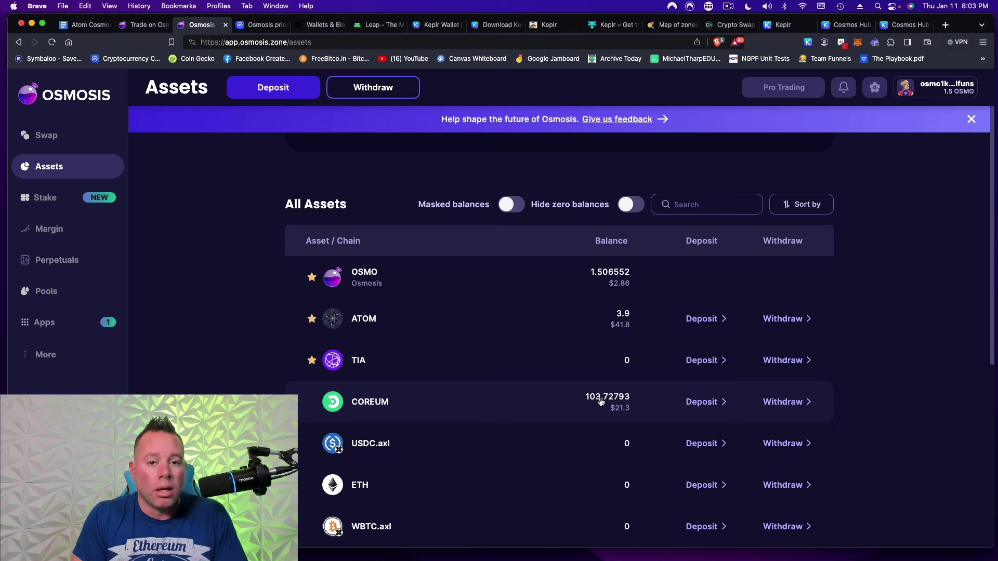
- Open the Leap Wallet website from the Atom Cosmos Ecosystem Beginner Guide document and go to its download options
click(80, 25)
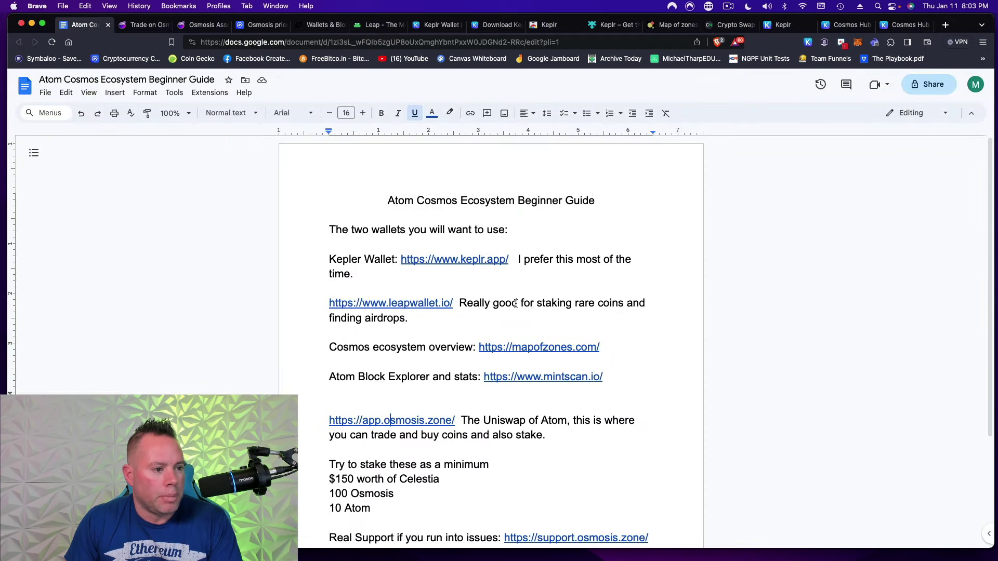
click(411, 302)
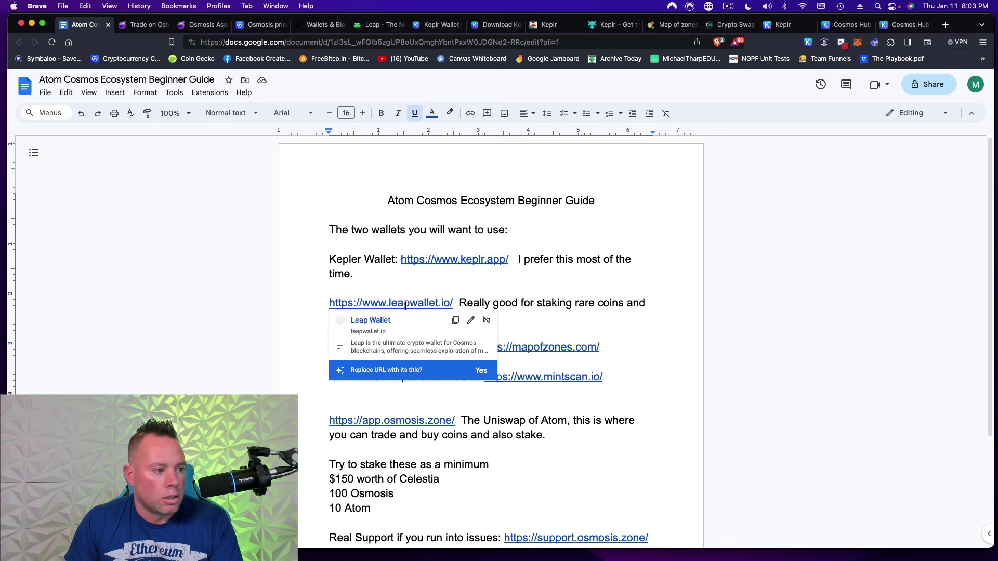
click(370, 320)
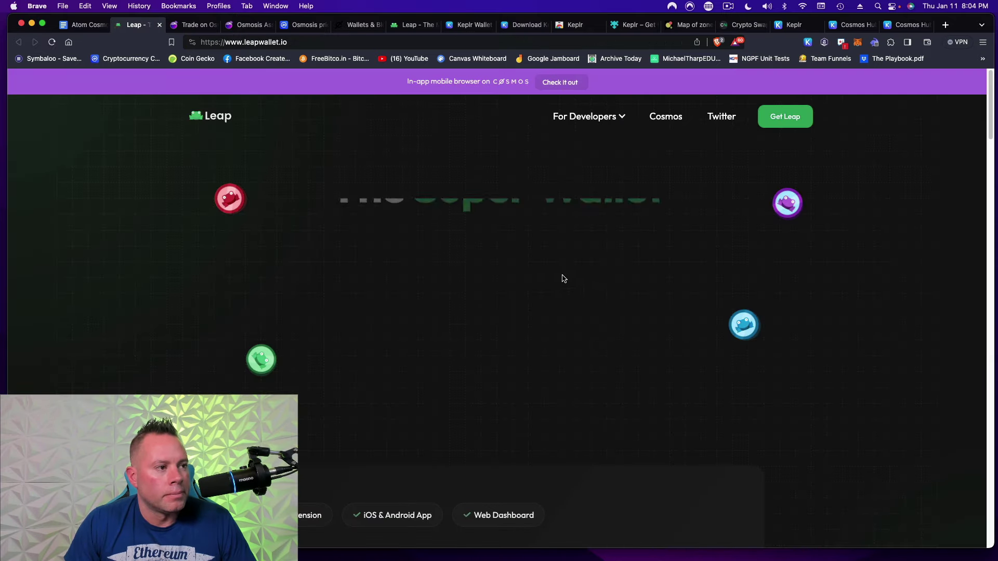
click(772, 119)
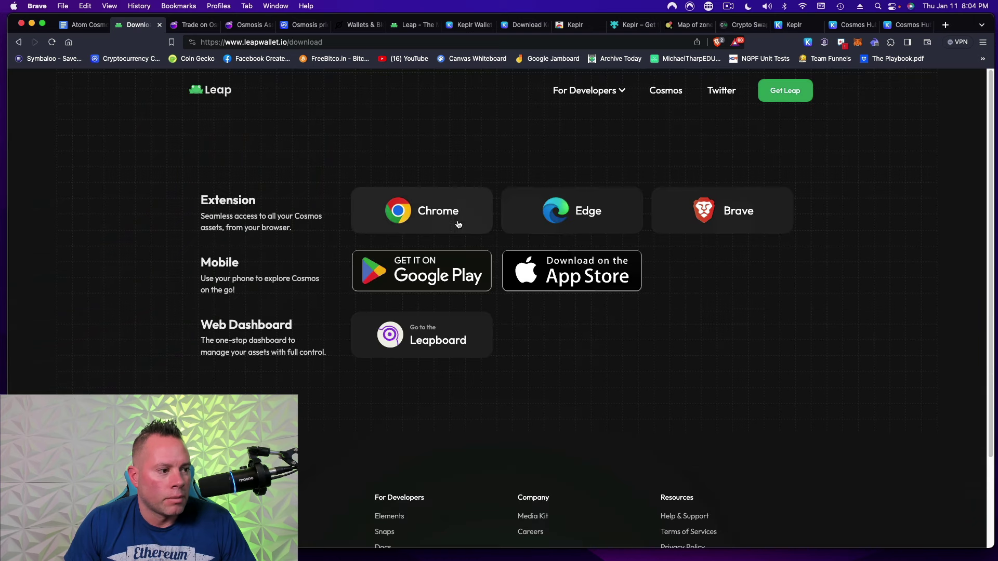
- Open the Chrome extension listing for Leap Cosmos Wallet and add the extension to the browser
click(433, 212)
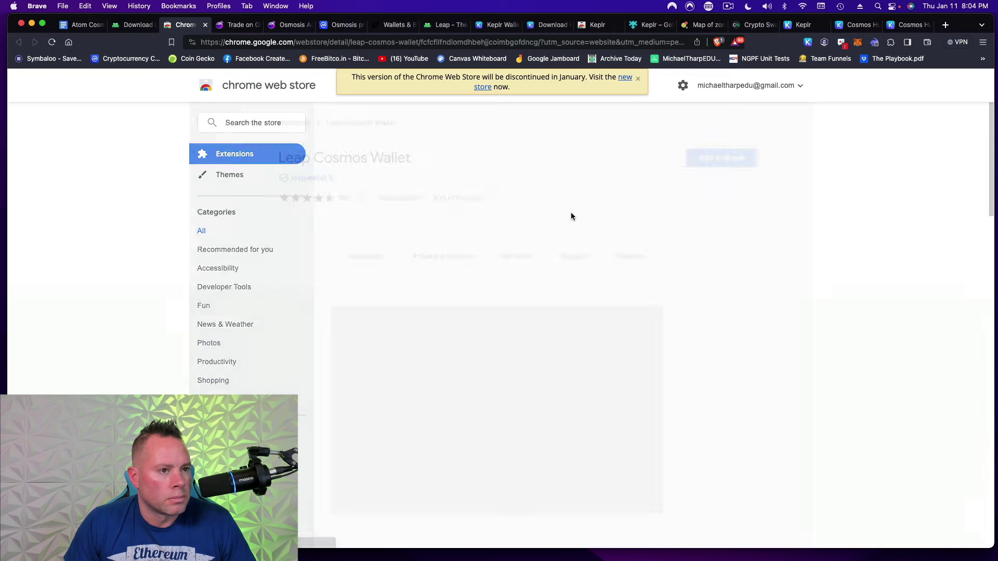
click(719, 159)
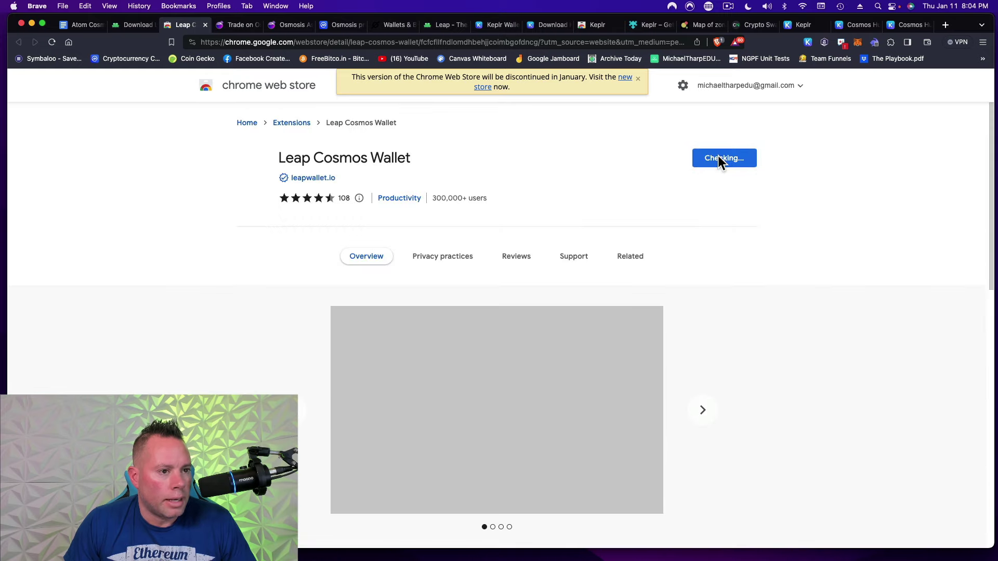
click(575, 322)
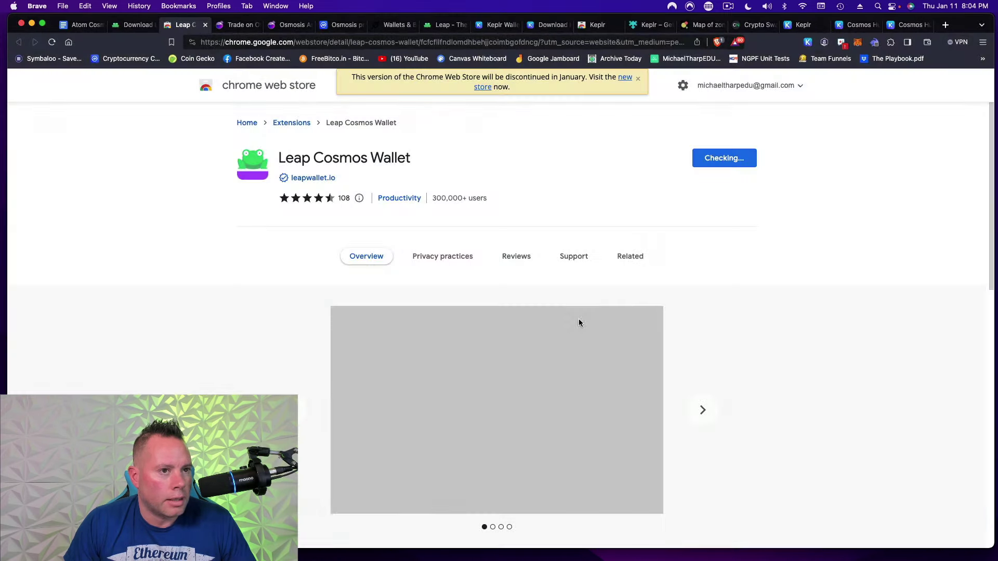